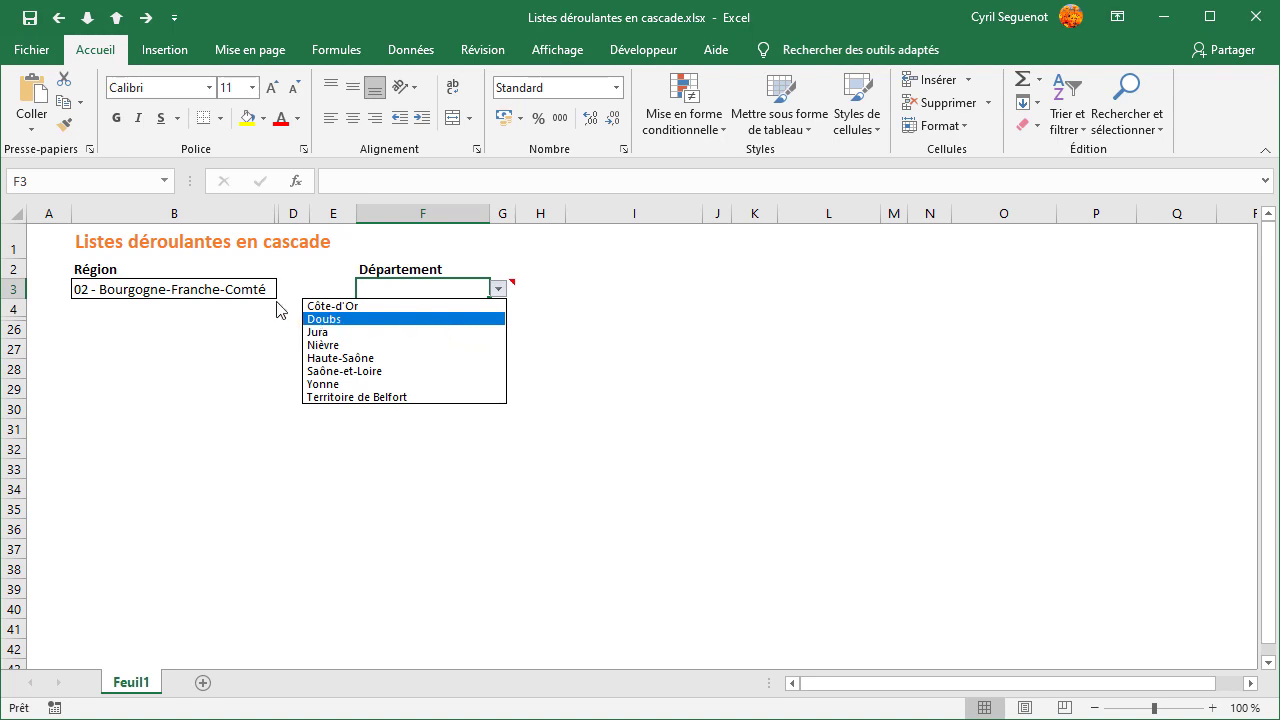
Choose 03 - Bretagne as the Région in B3 and Ille-et-Vilaine as the Département in F3.
click(254, 290)
click(252, 288)
click(285, 291)
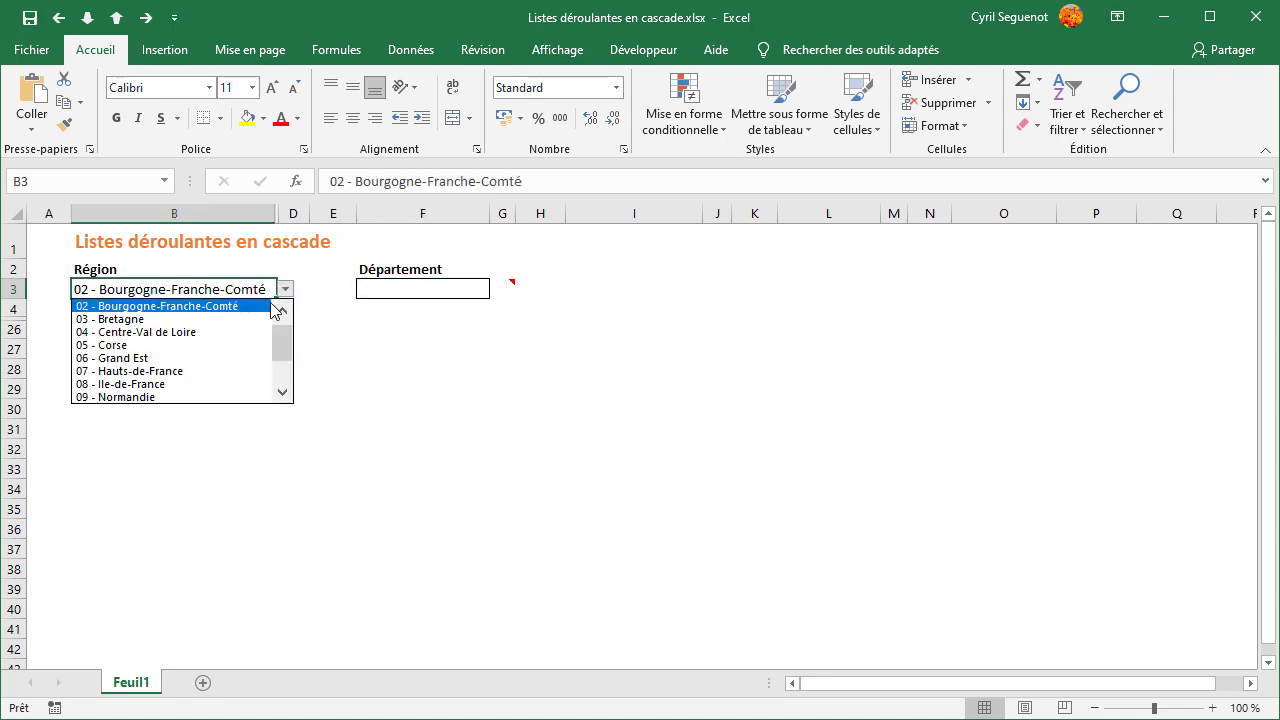
click(265, 318)
click(451, 285)
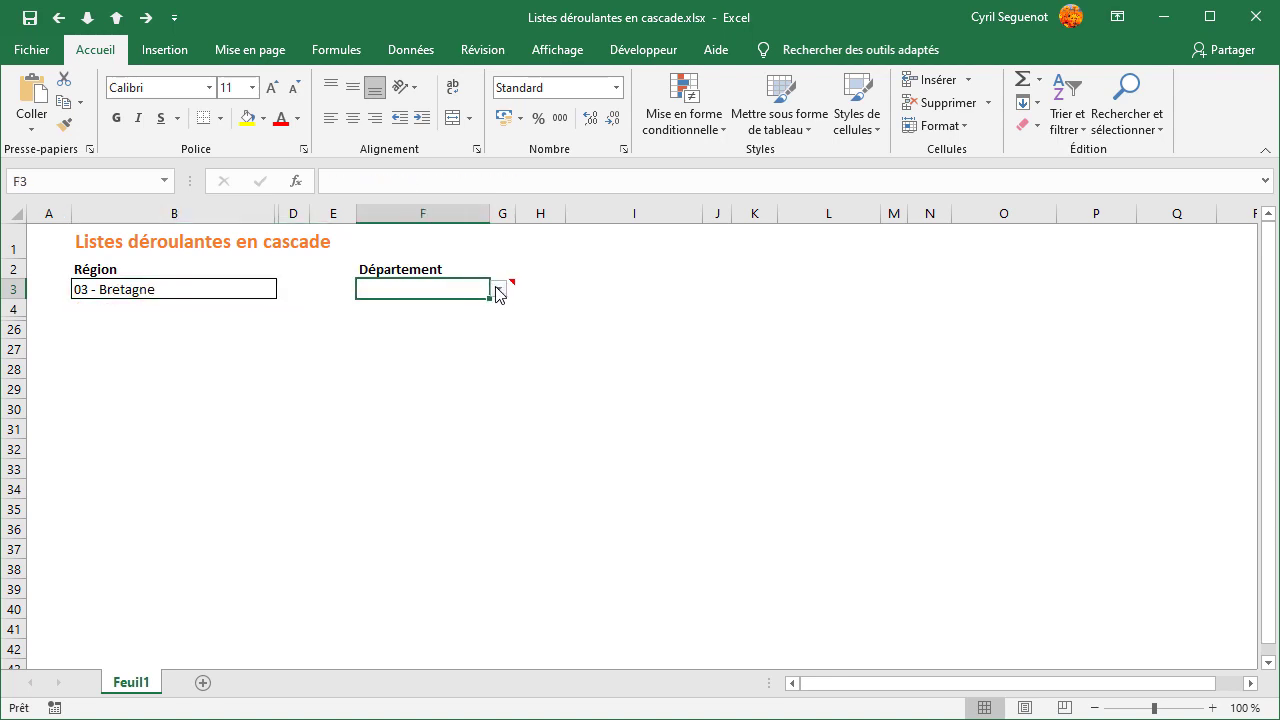
click(498, 290)
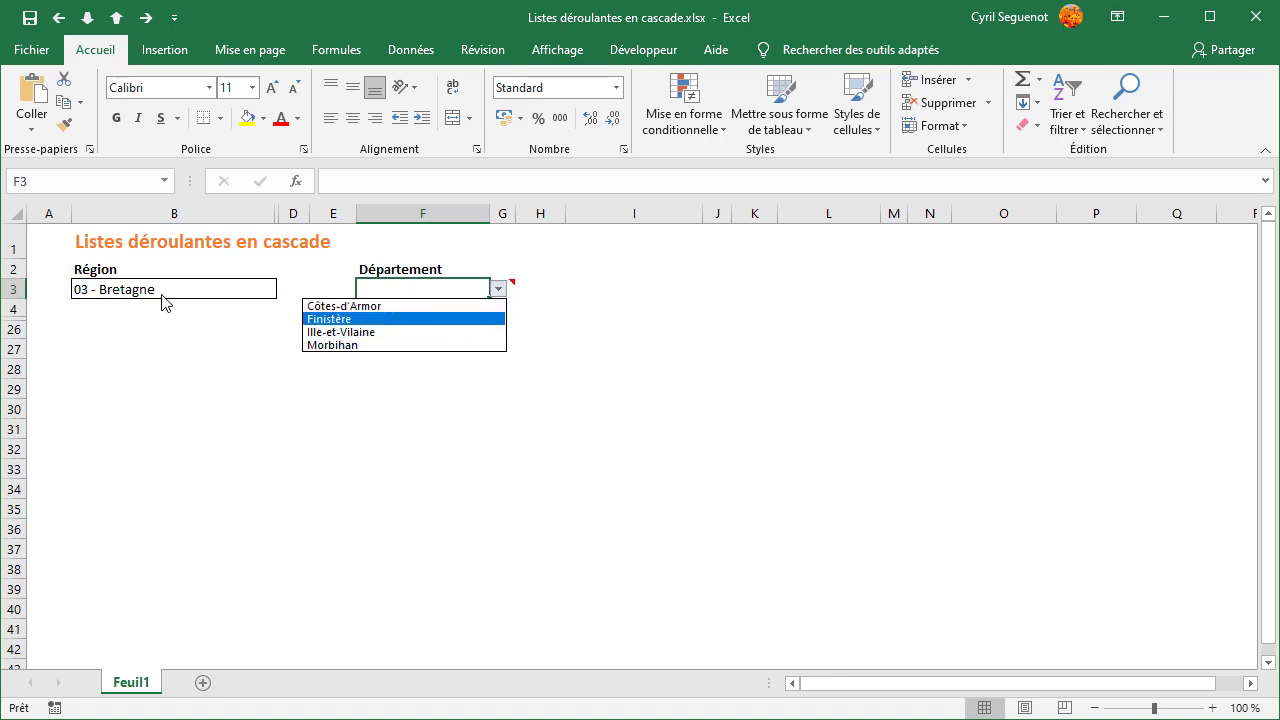
click(354, 331)
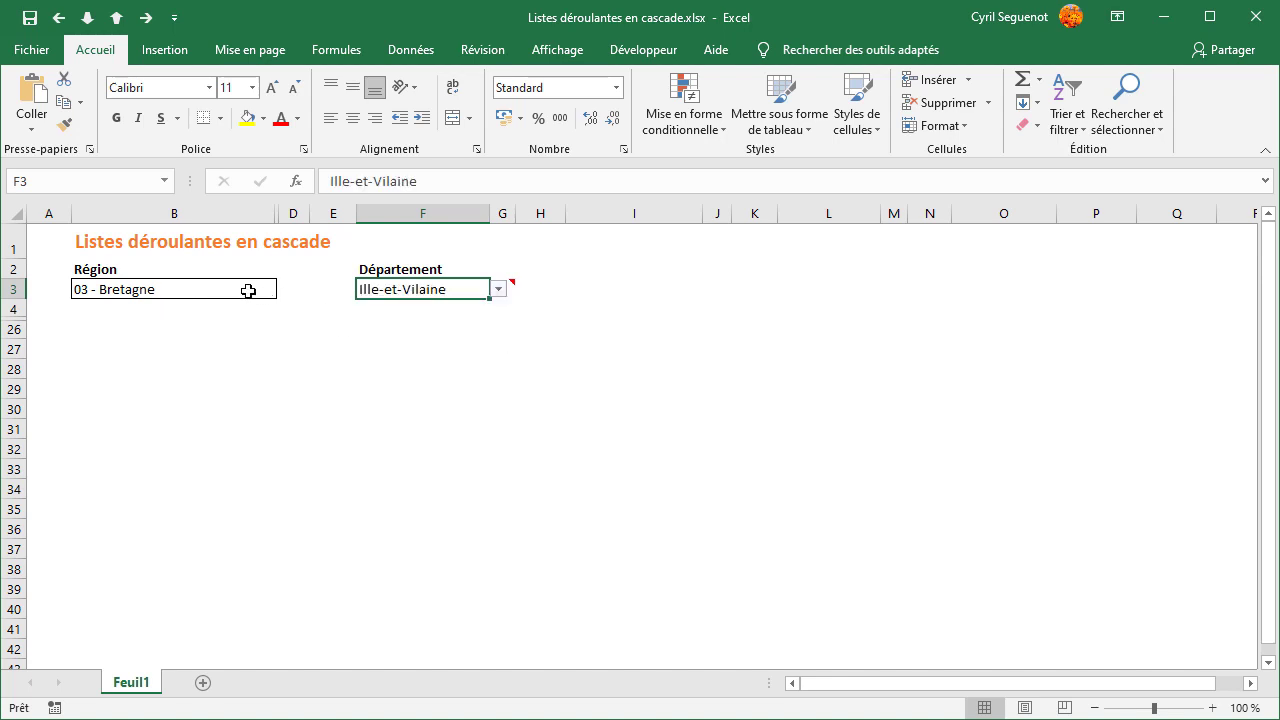
Change the Région in B3 to 04 - Centre-Val de Loire and select the Département cell.
click(262, 289)
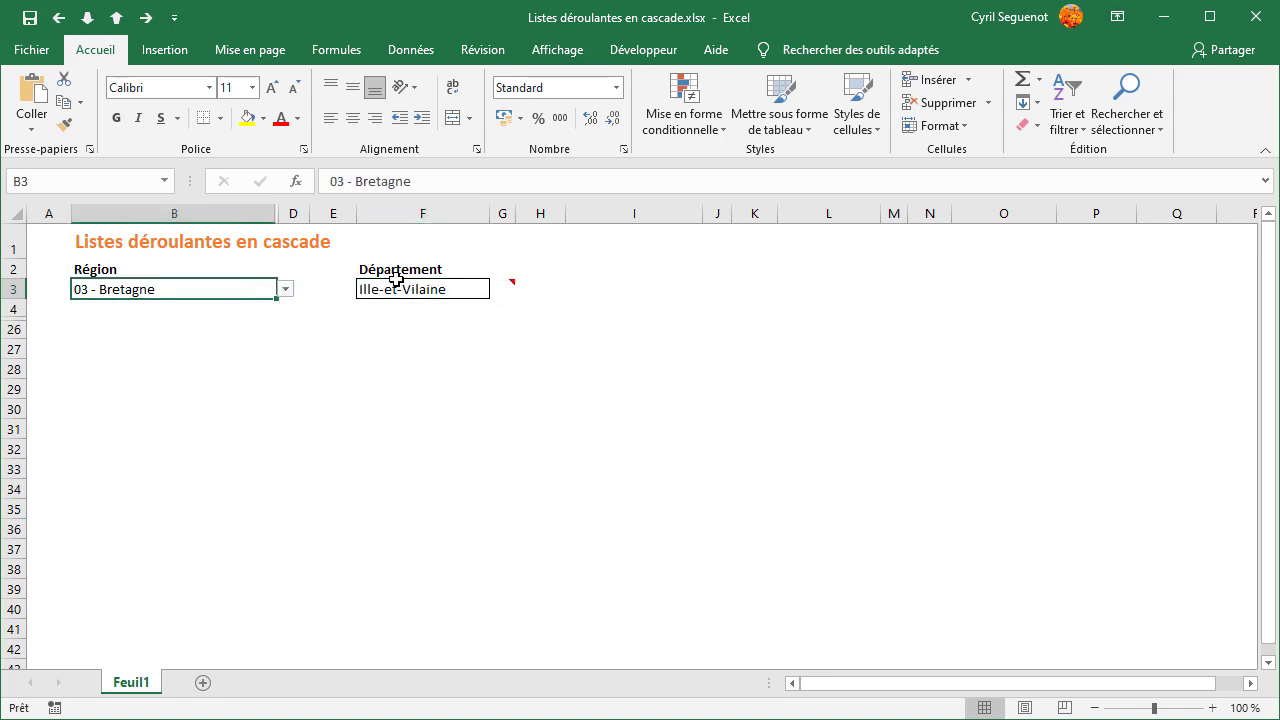
click(286, 290)
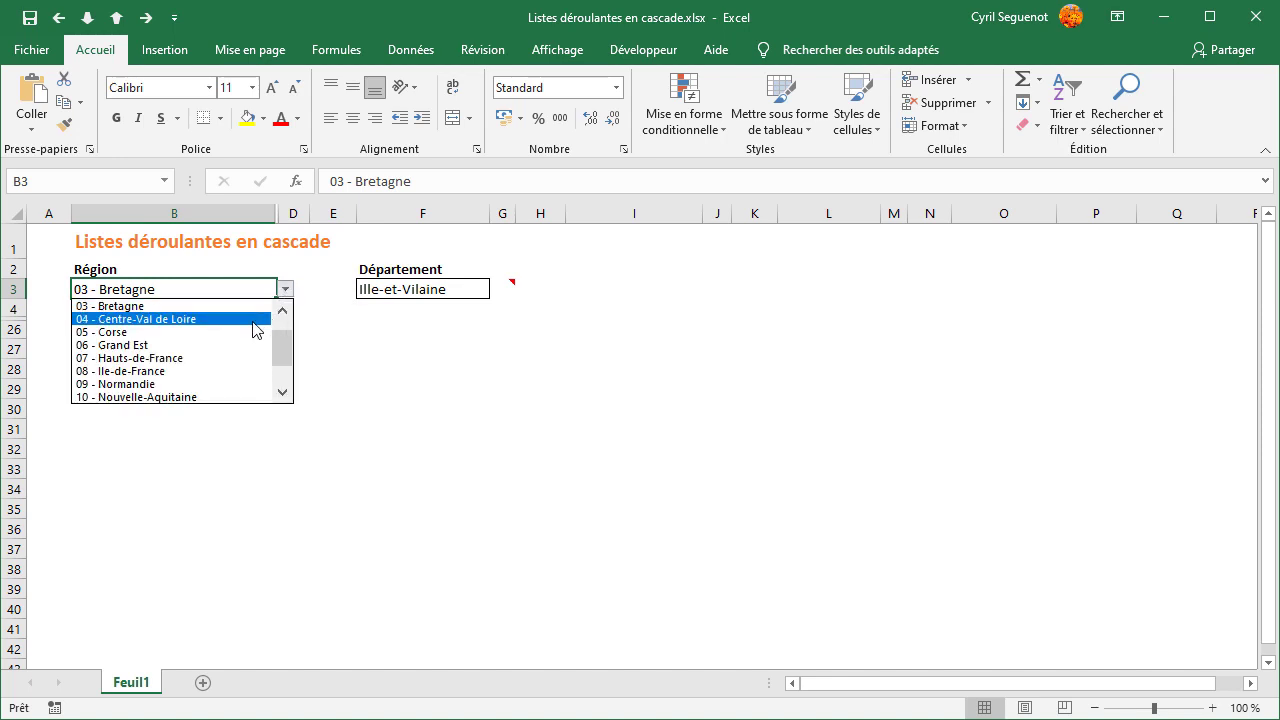
click(253, 320)
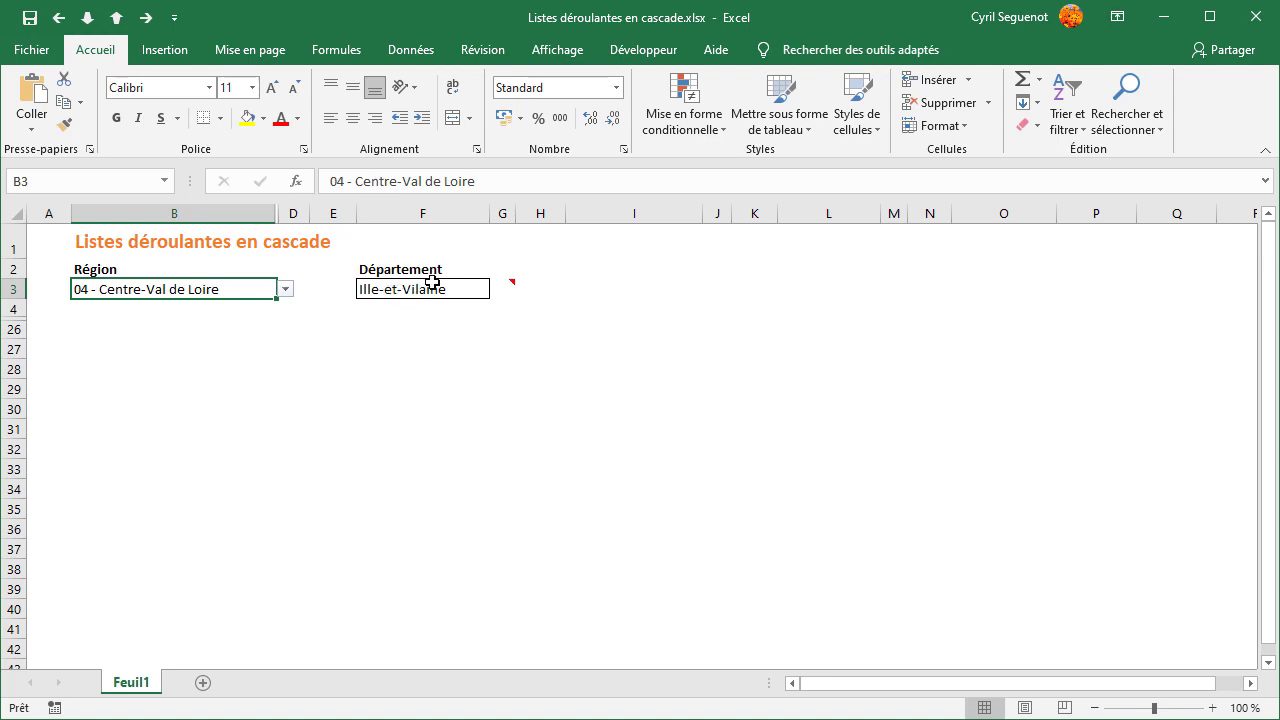
click(449, 287)
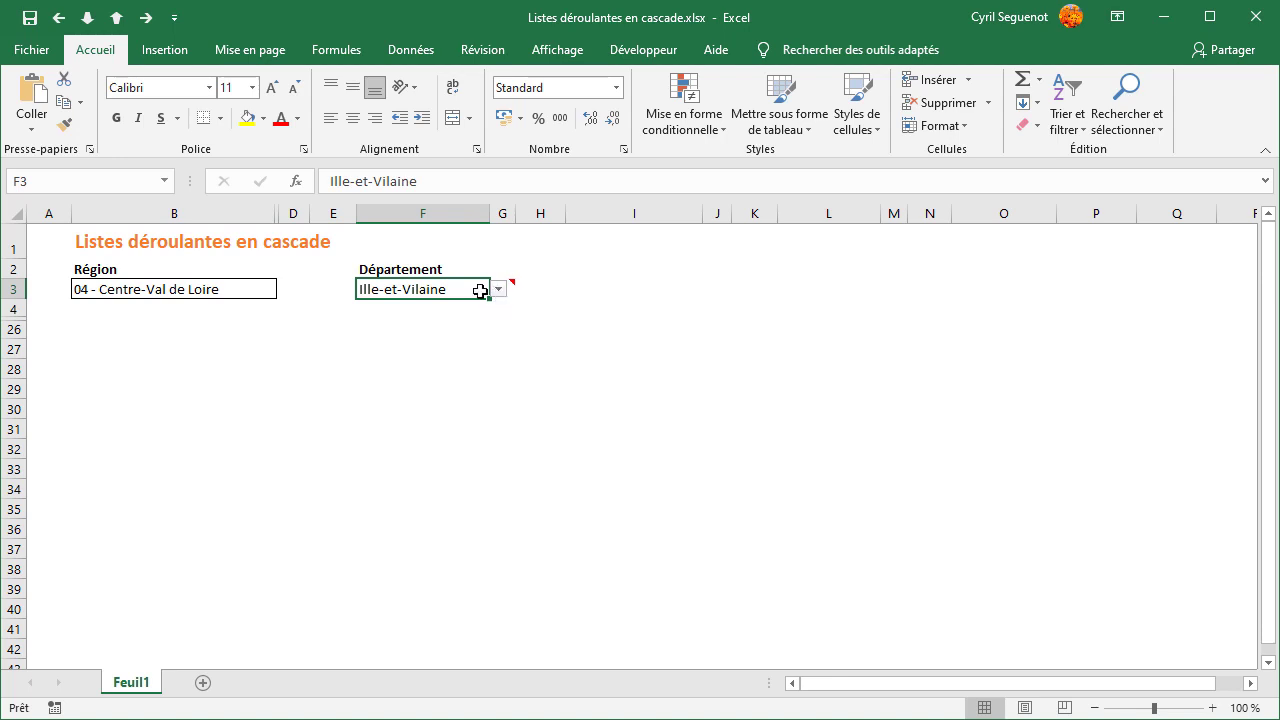
Set the Région in B3 to 05 - Corse and check the choices offered in the Département dropdown list.
click(254, 291)
click(285, 289)
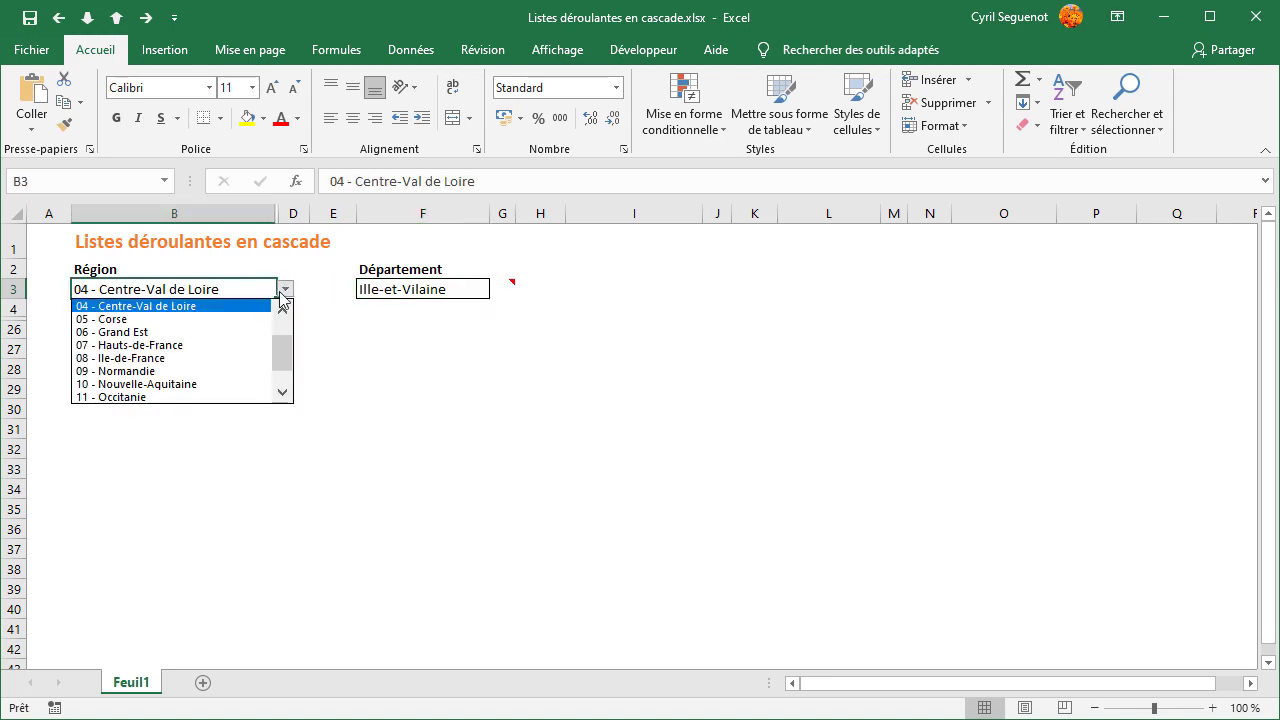
click(245, 320)
click(443, 289)
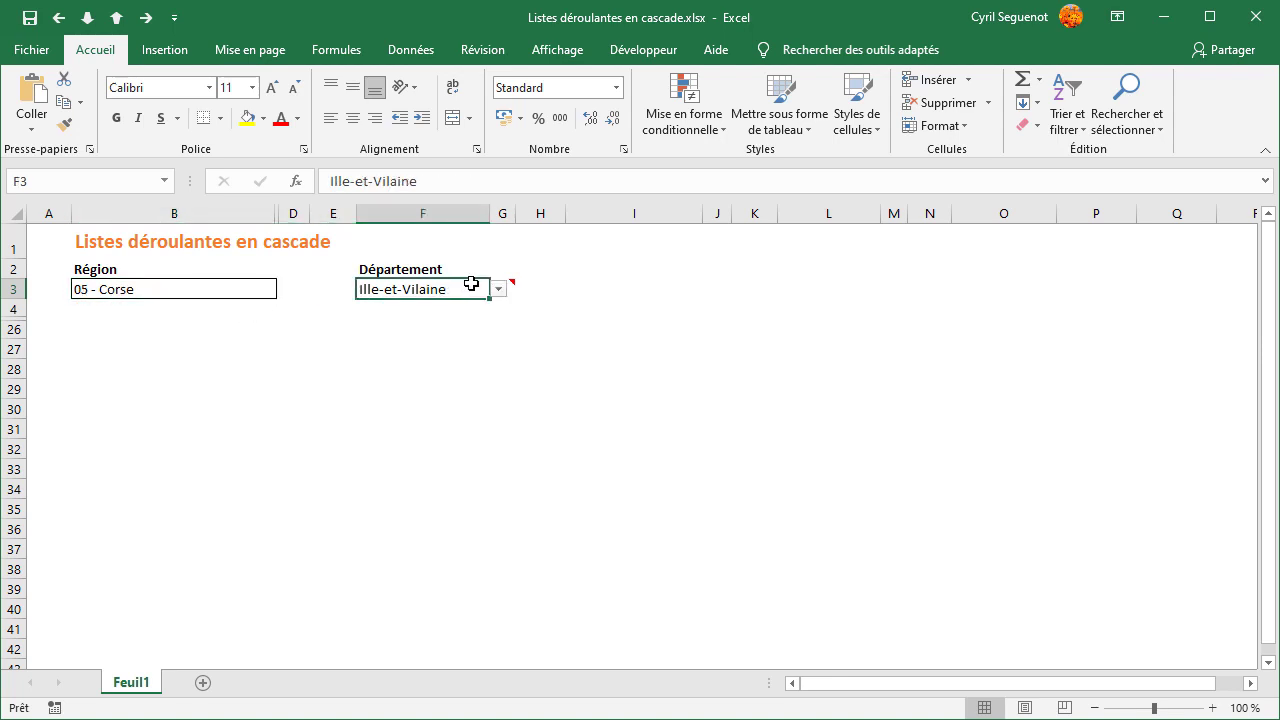
click(497, 292)
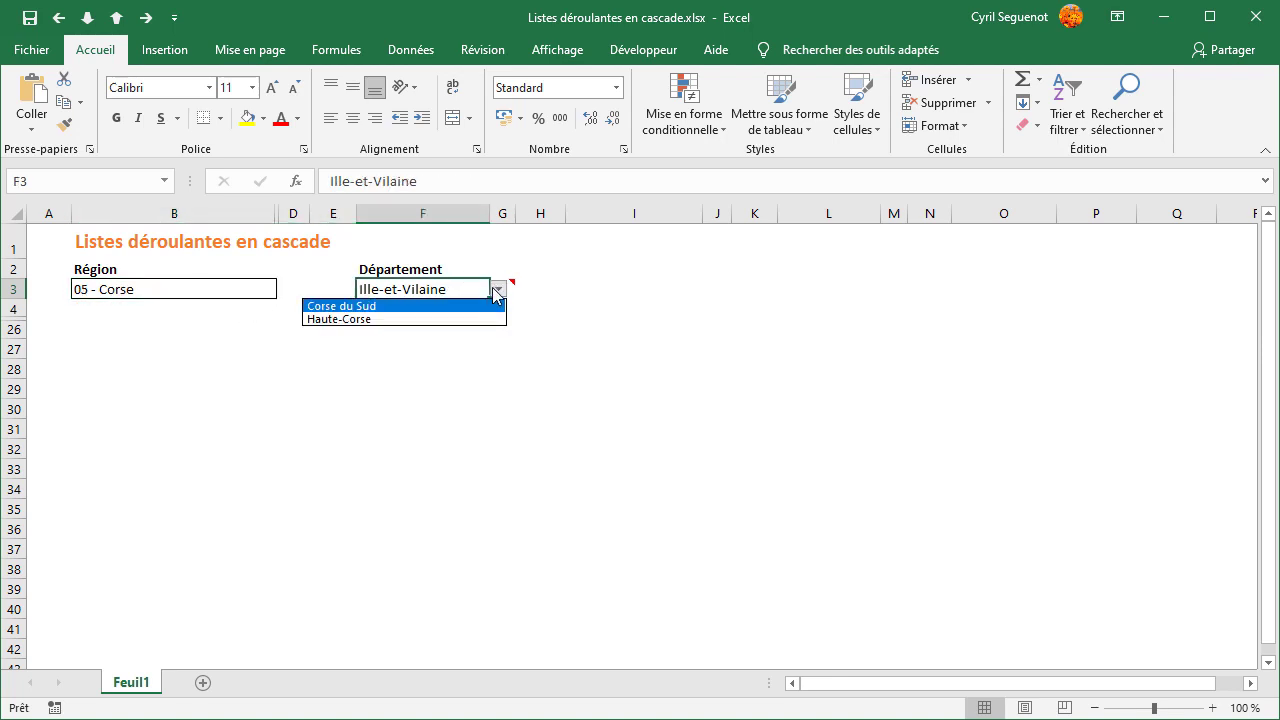
click(497, 290)
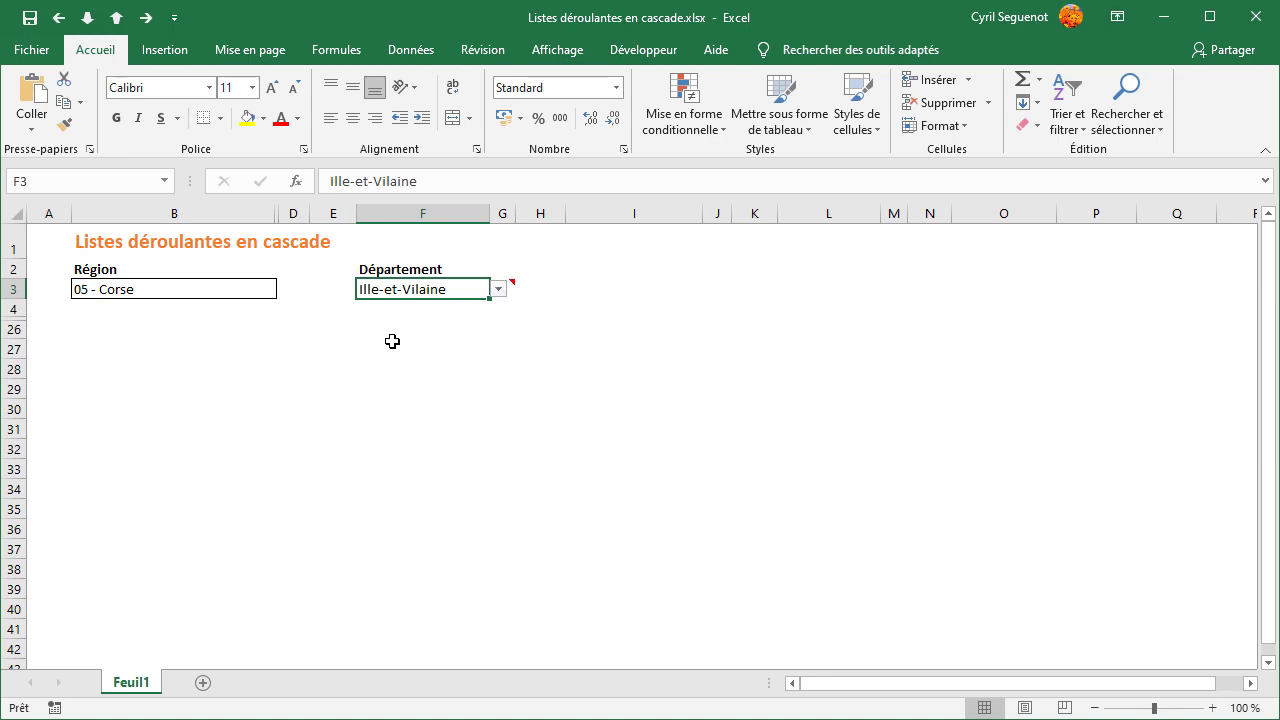
Clear the outdated Département entry in cell F3.
click(268, 292)
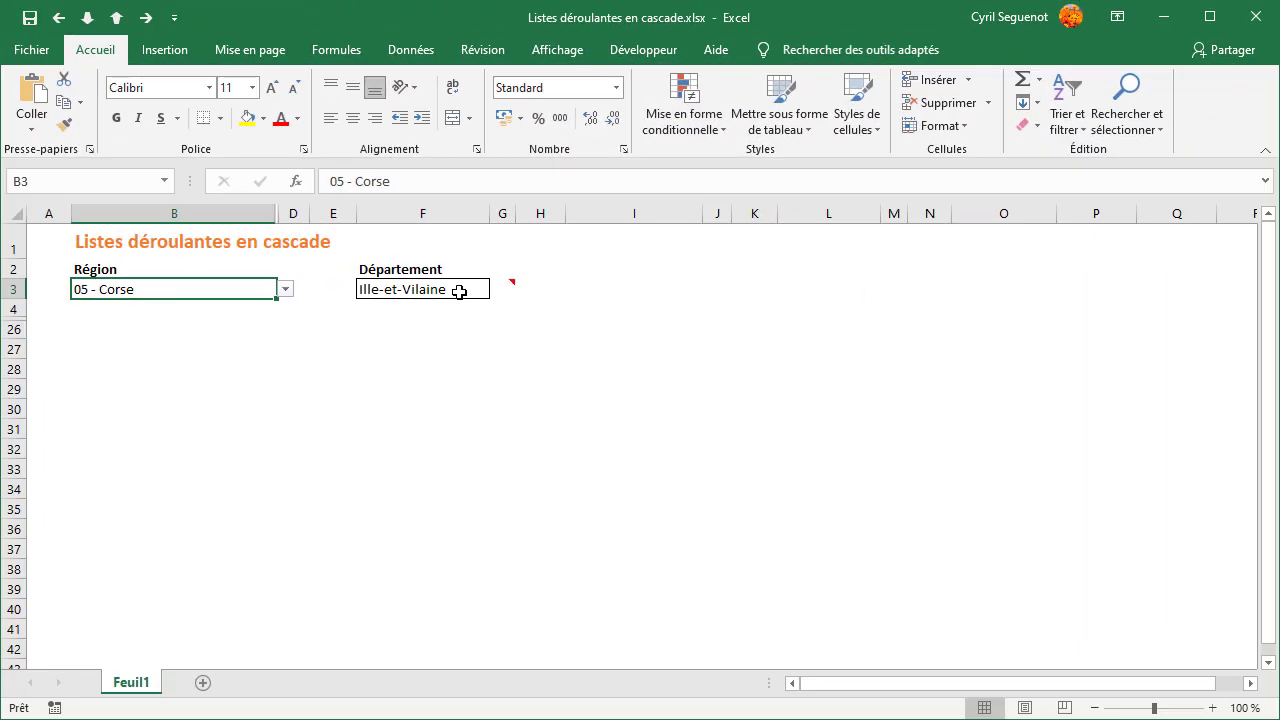
click(459, 291)
key(Delete)
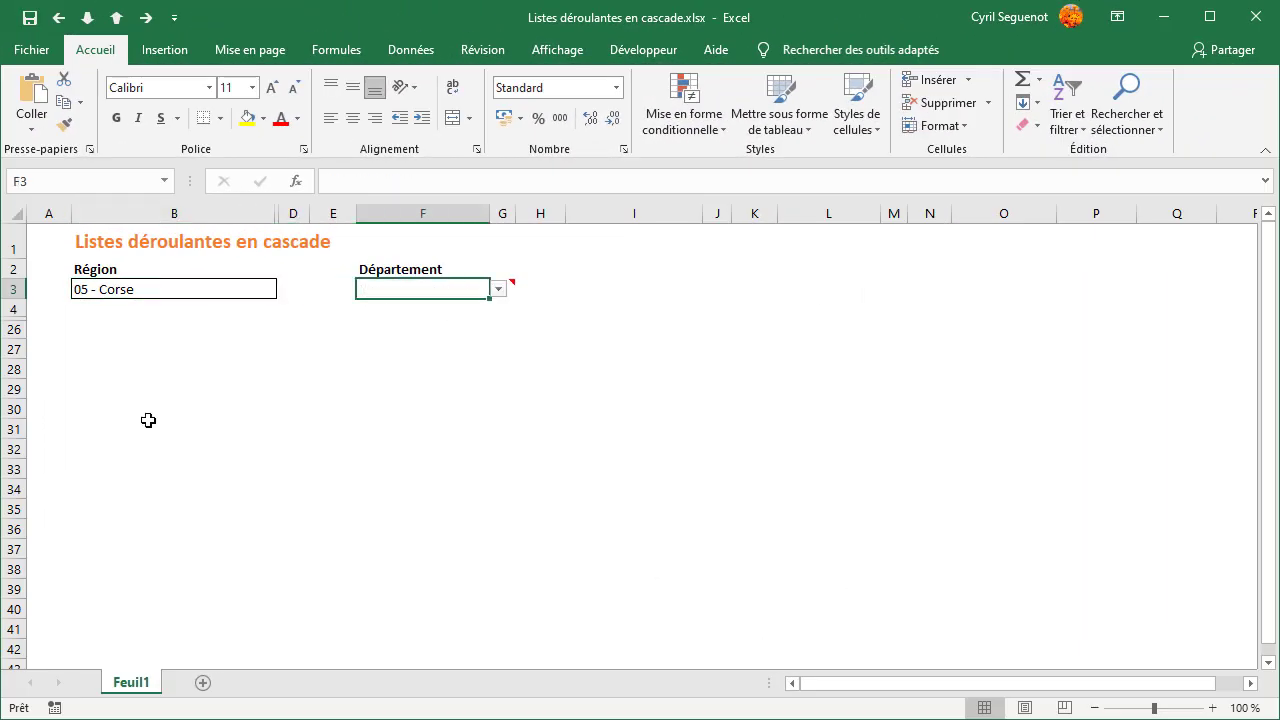
Unhide the rows between row 4 and row 26 to reveal the source tables.
drag(12, 326, 12, 332)
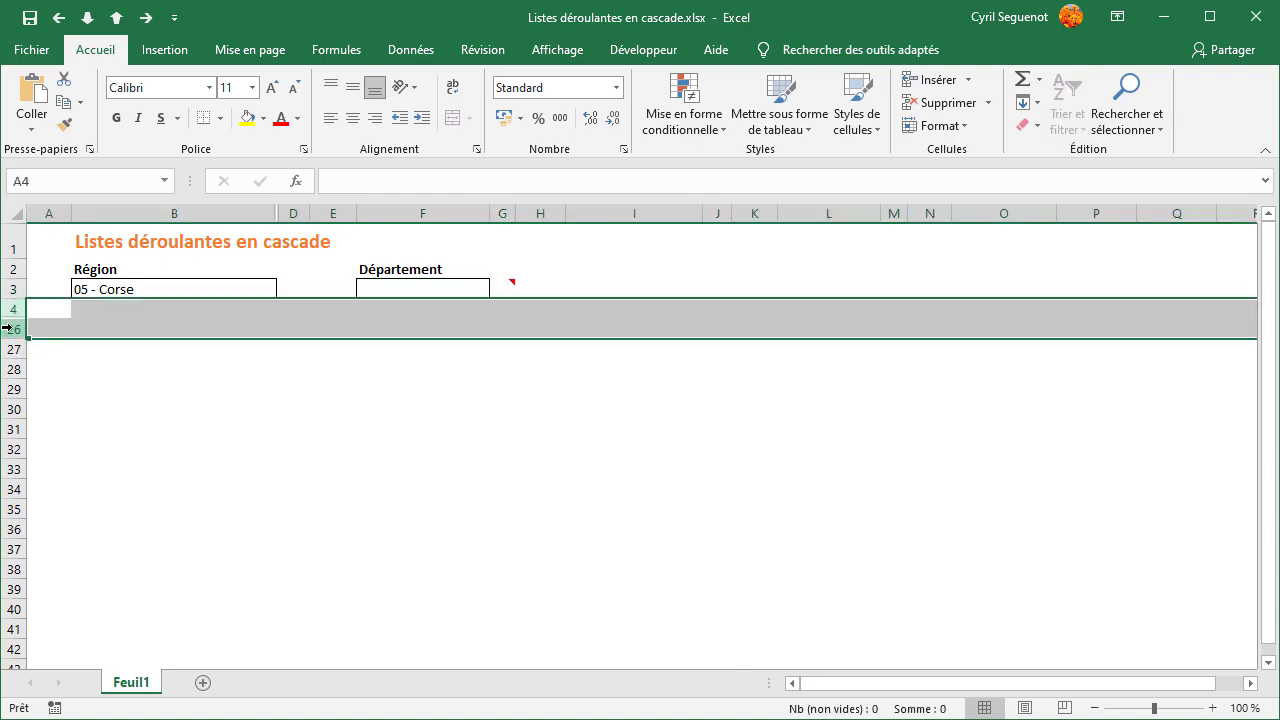
right_click(14, 332)
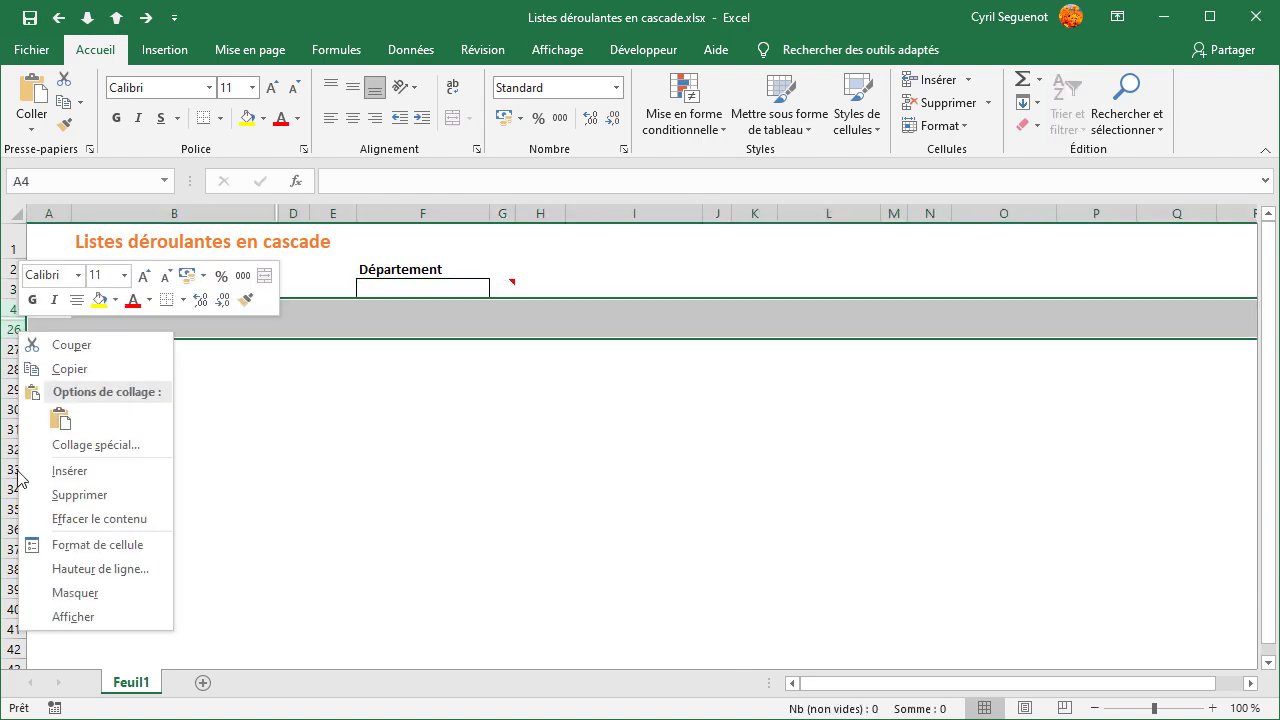
click(80, 616)
click(215, 487)
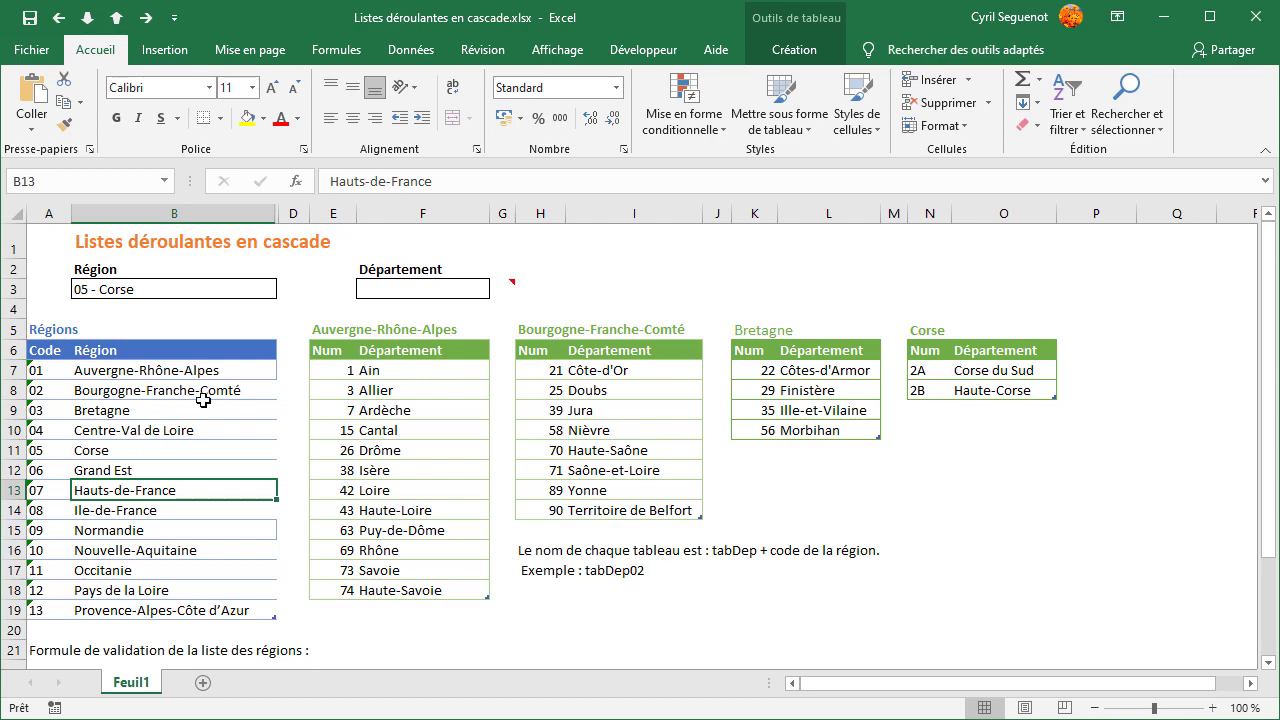
Look at where tables are inserted and inspect the entries of the Régions table.
click(164, 50)
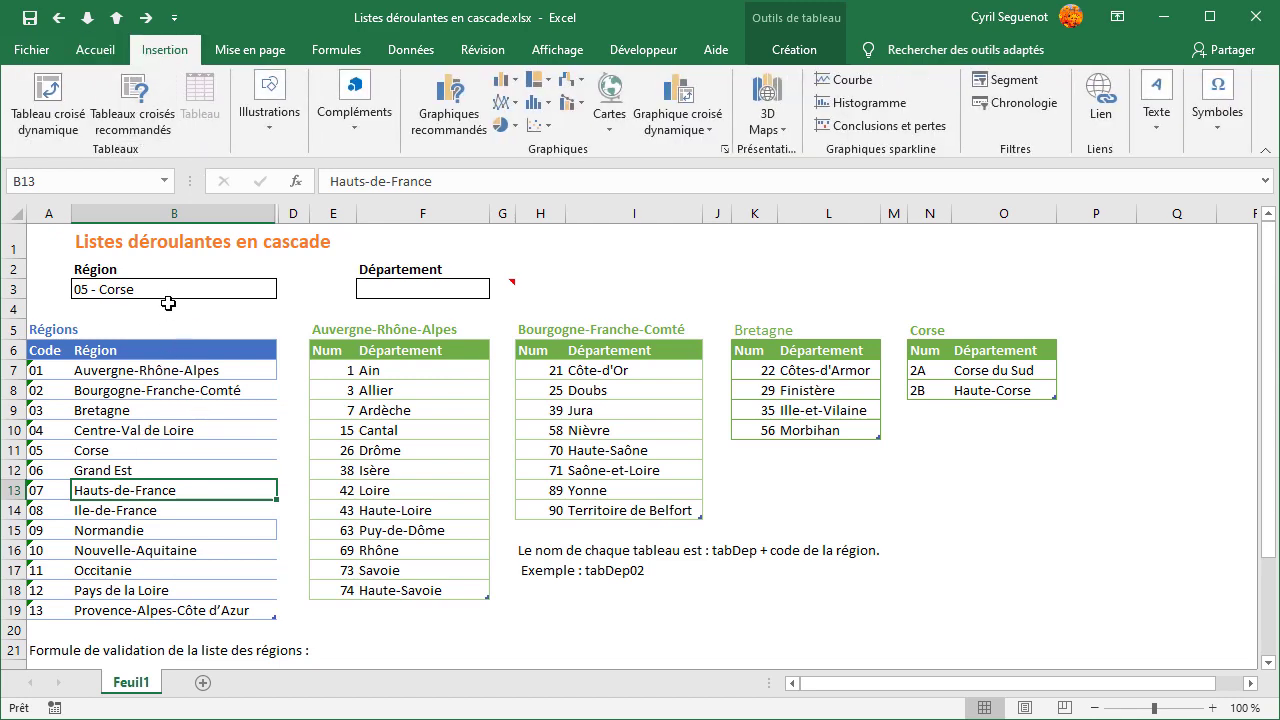
click(624, 269)
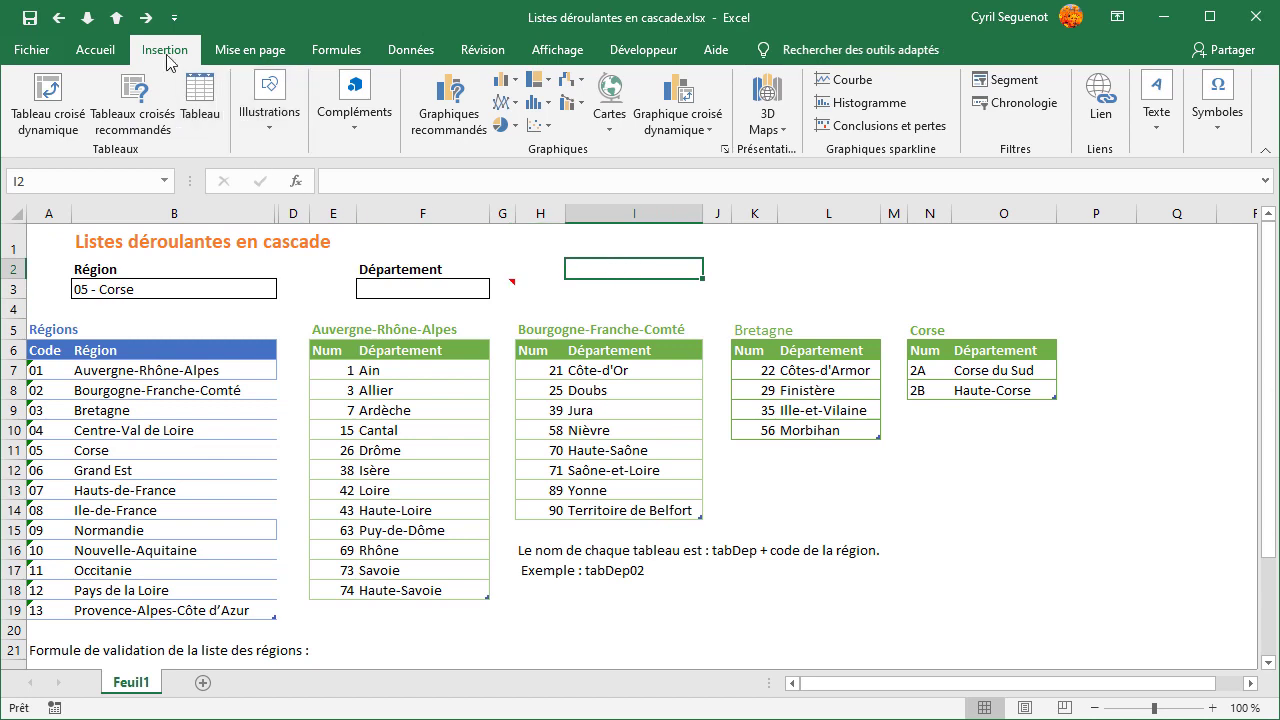
click(163, 405)
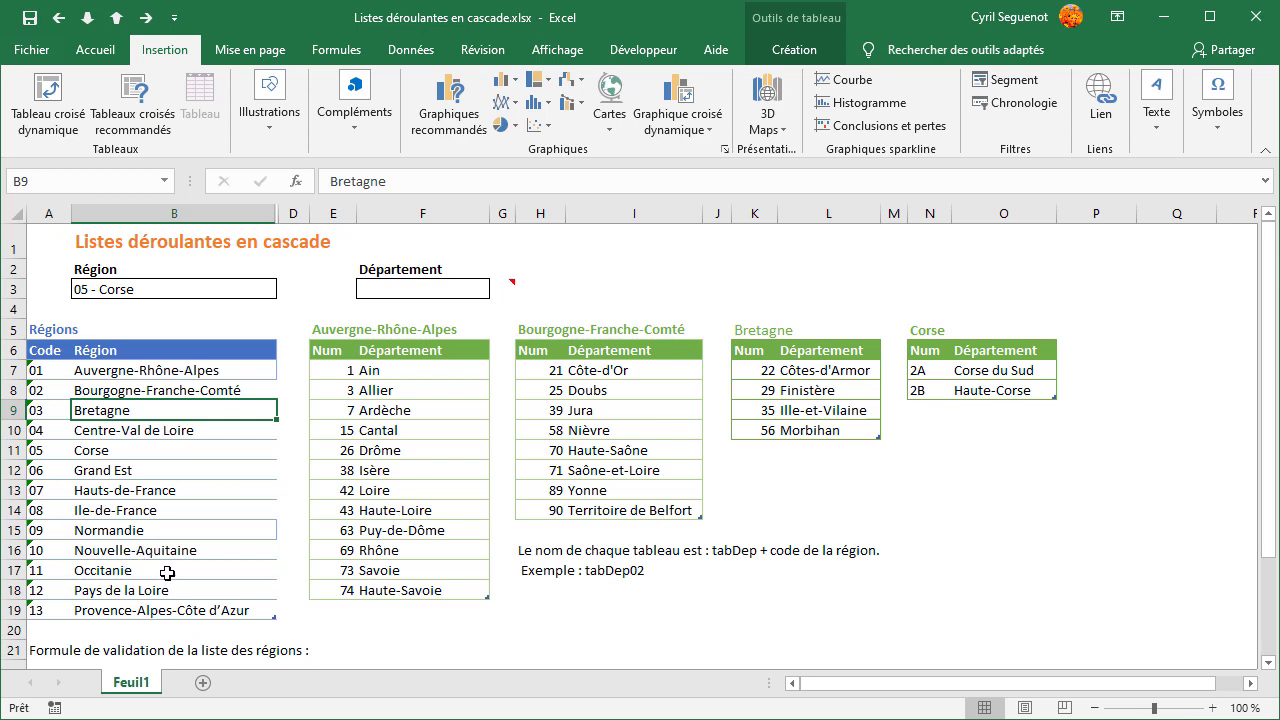
click(262, 610)
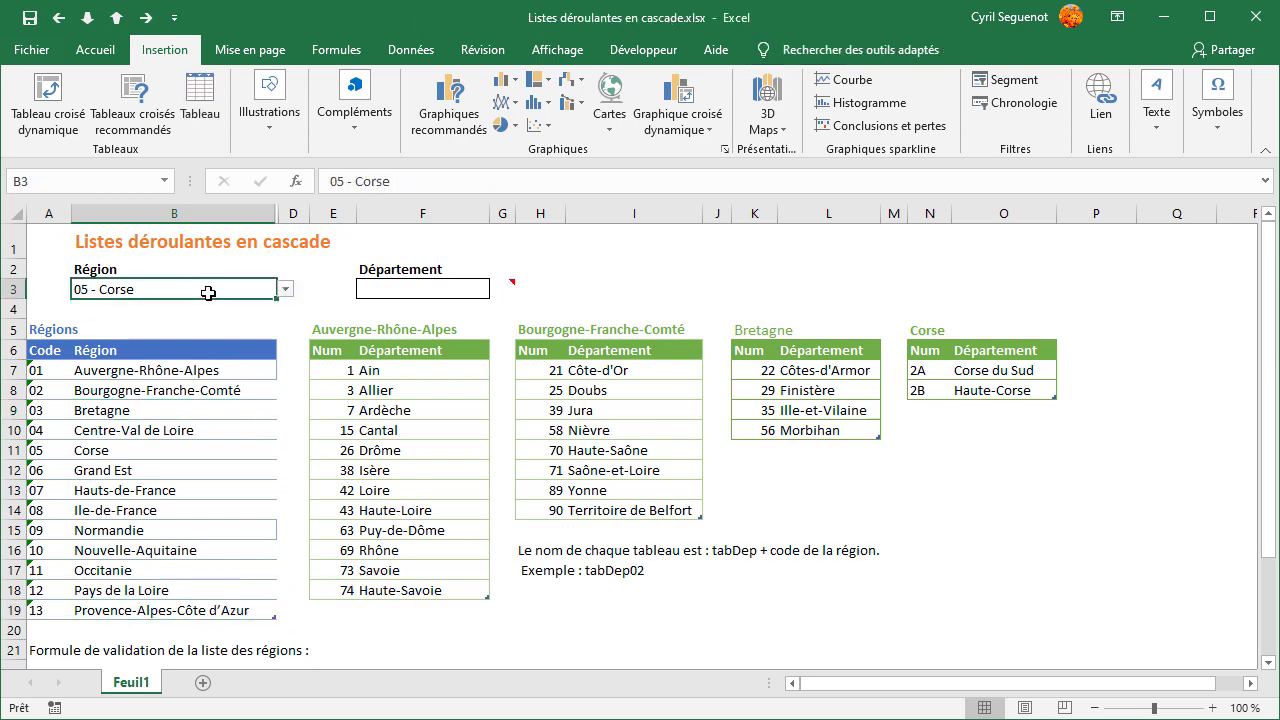
Examine the choices in the Région dropdown list of B3 and compare them with the Régions table.
click(210, 292)
click(288, 291)
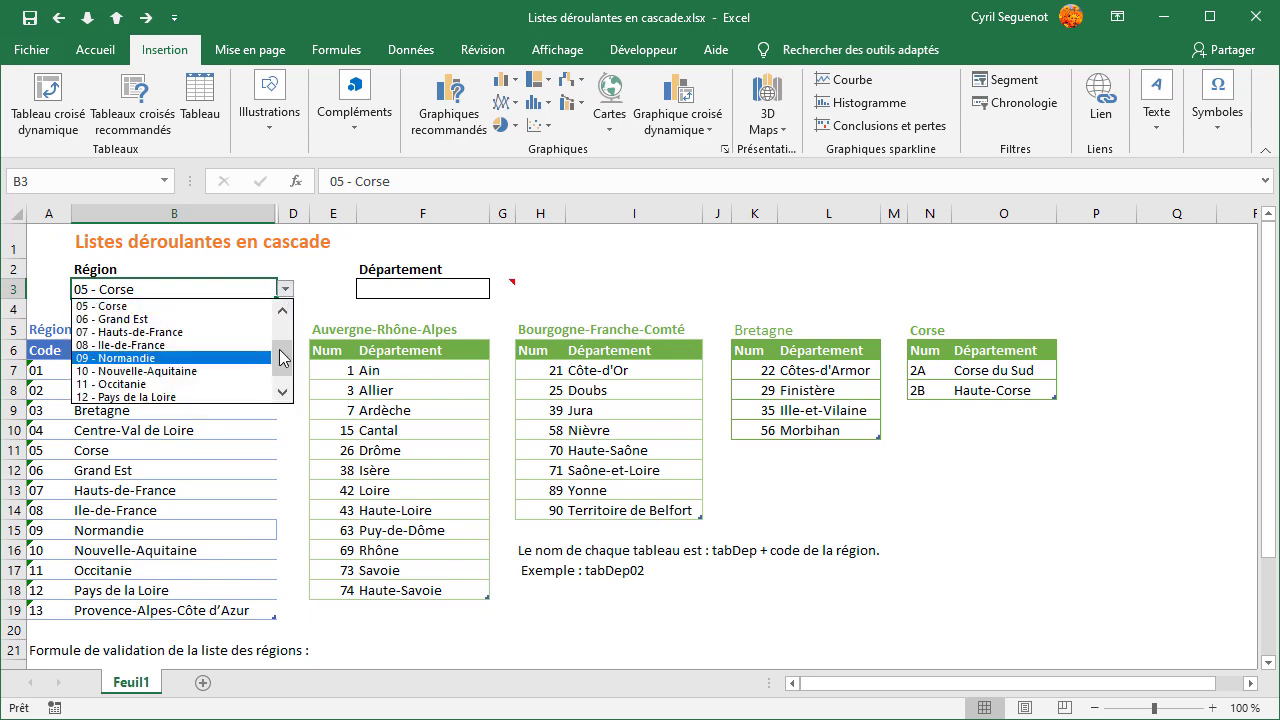
drag(281, 353, 282, 324)
click(305, 288)
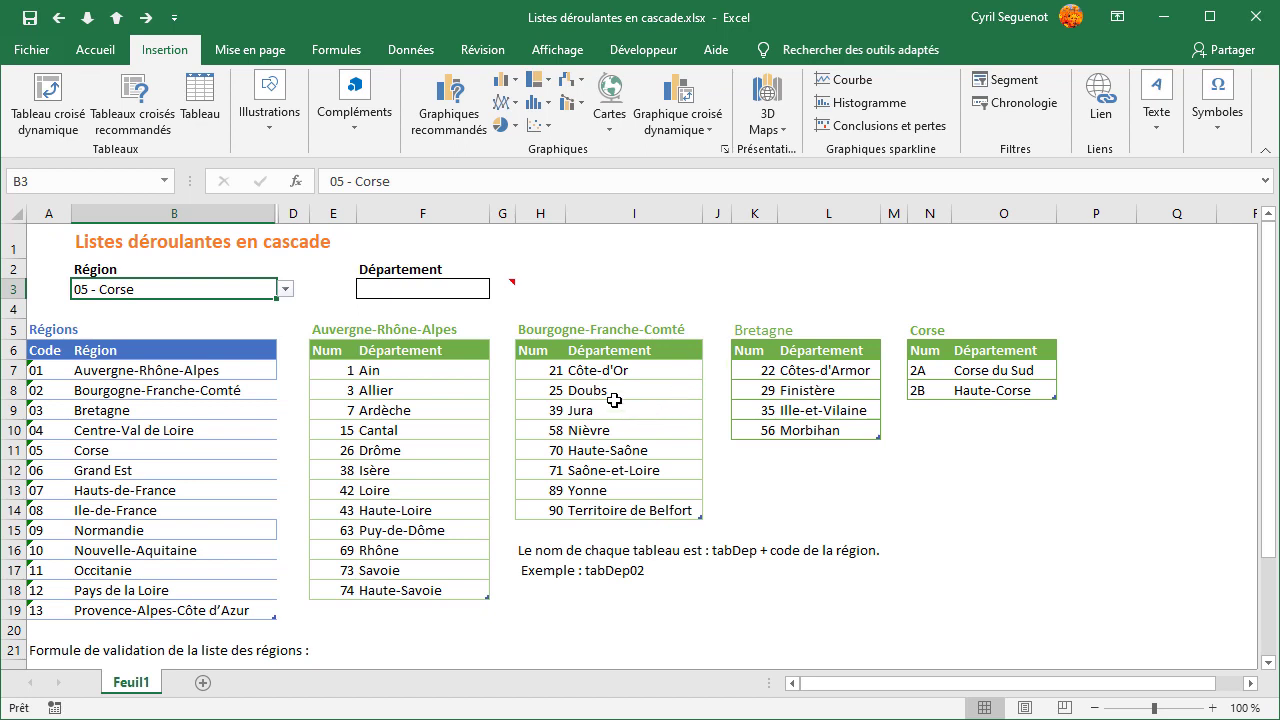
click(286, 290)
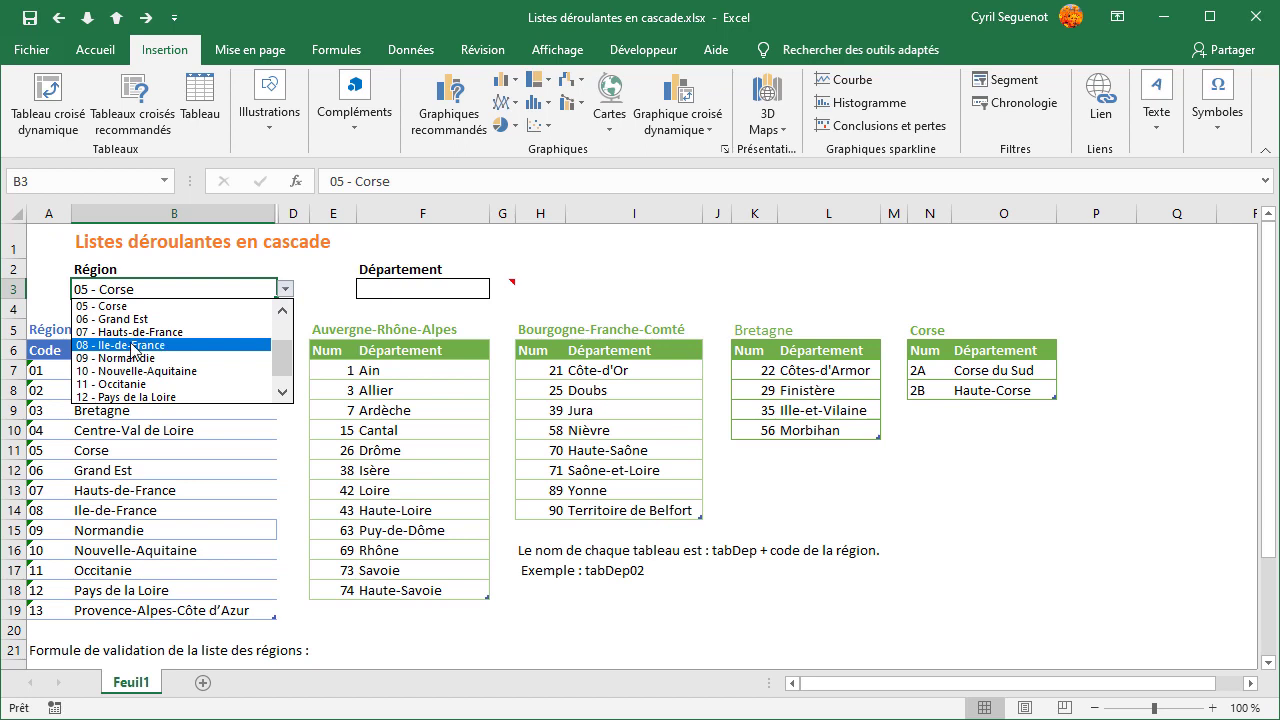
click(452, 292)
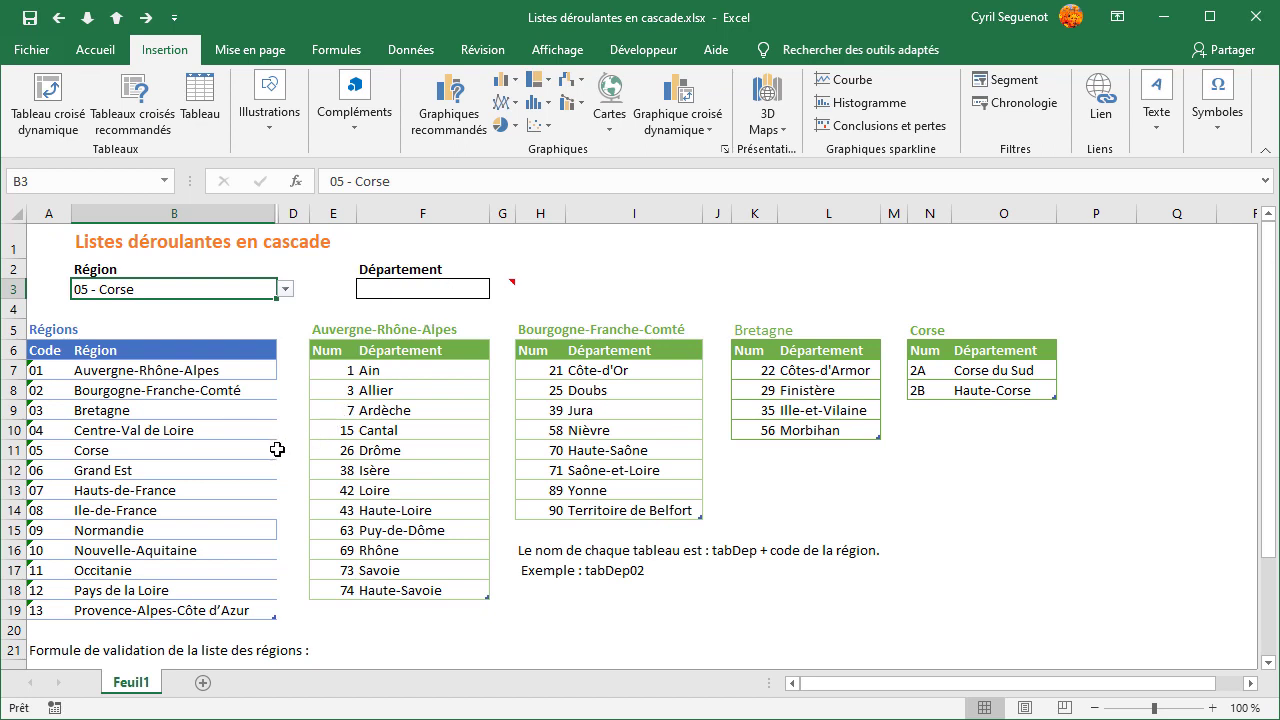
click(286, 289)
click(286, 290)
click(238, 413)
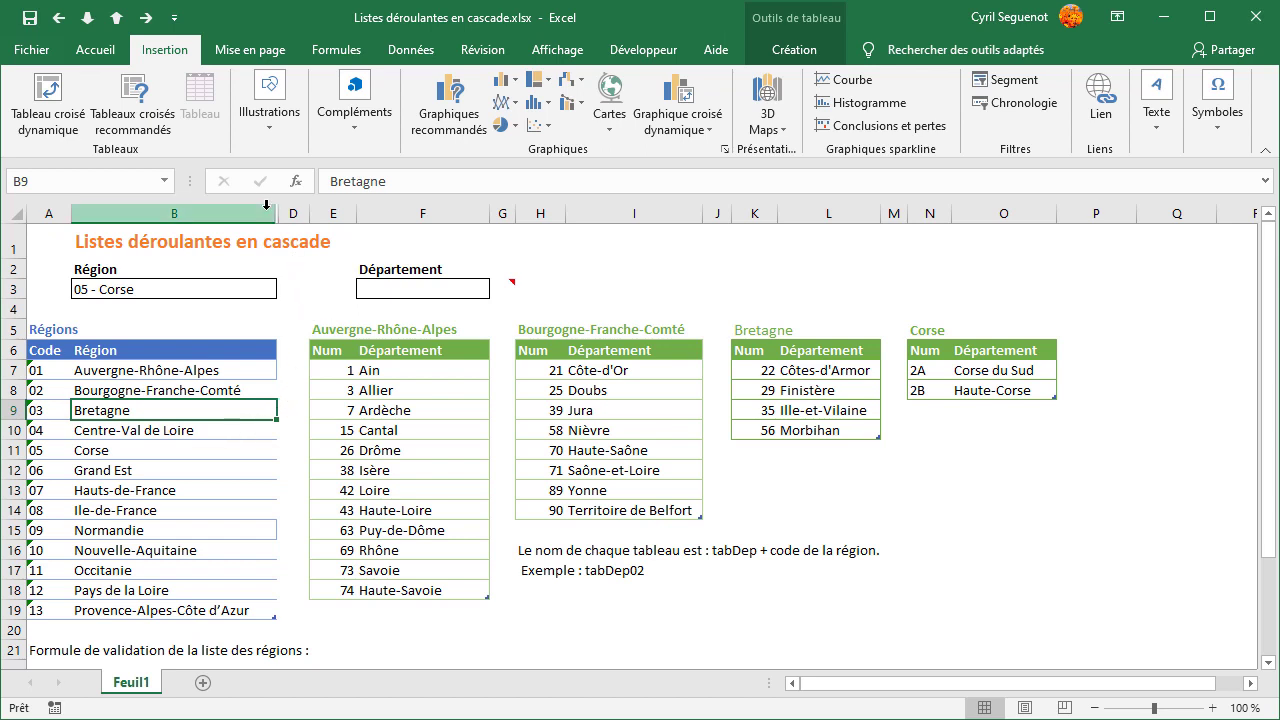
Unhide column C between columns B and D to reveal the Libellé field of the Régions table.
drag(264, 211, 285, 208)
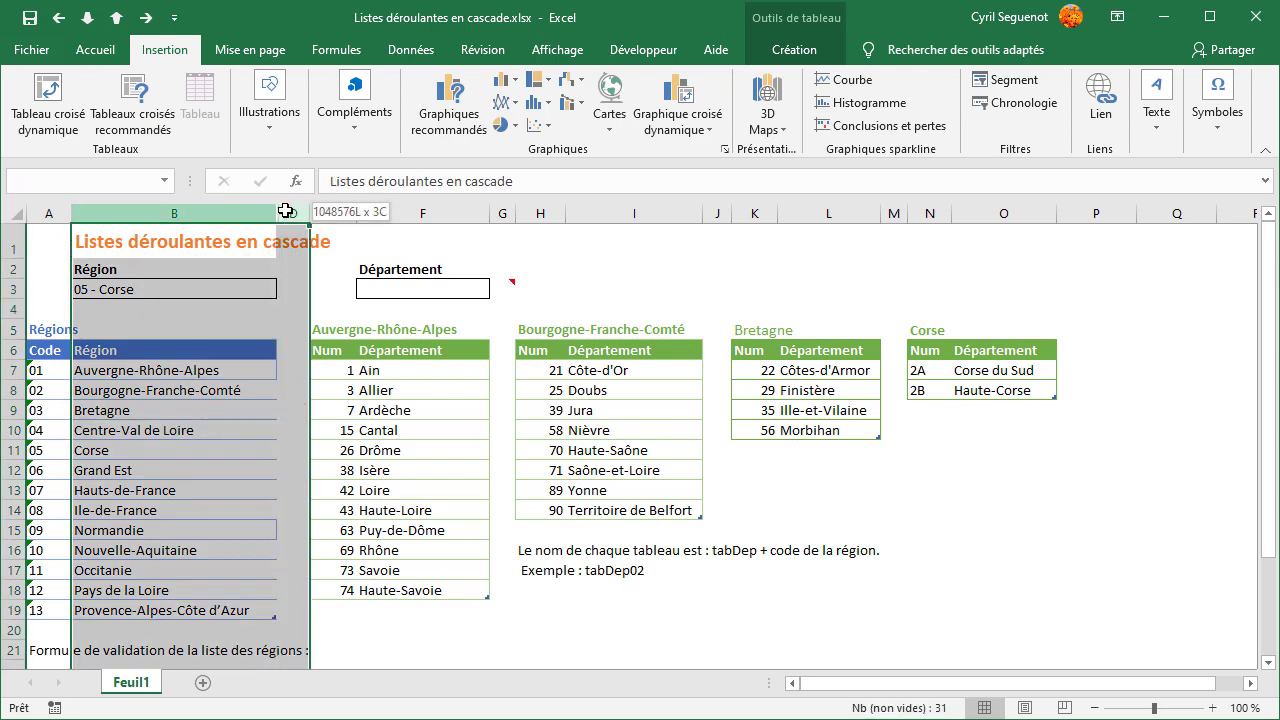
right_click(285, 208)
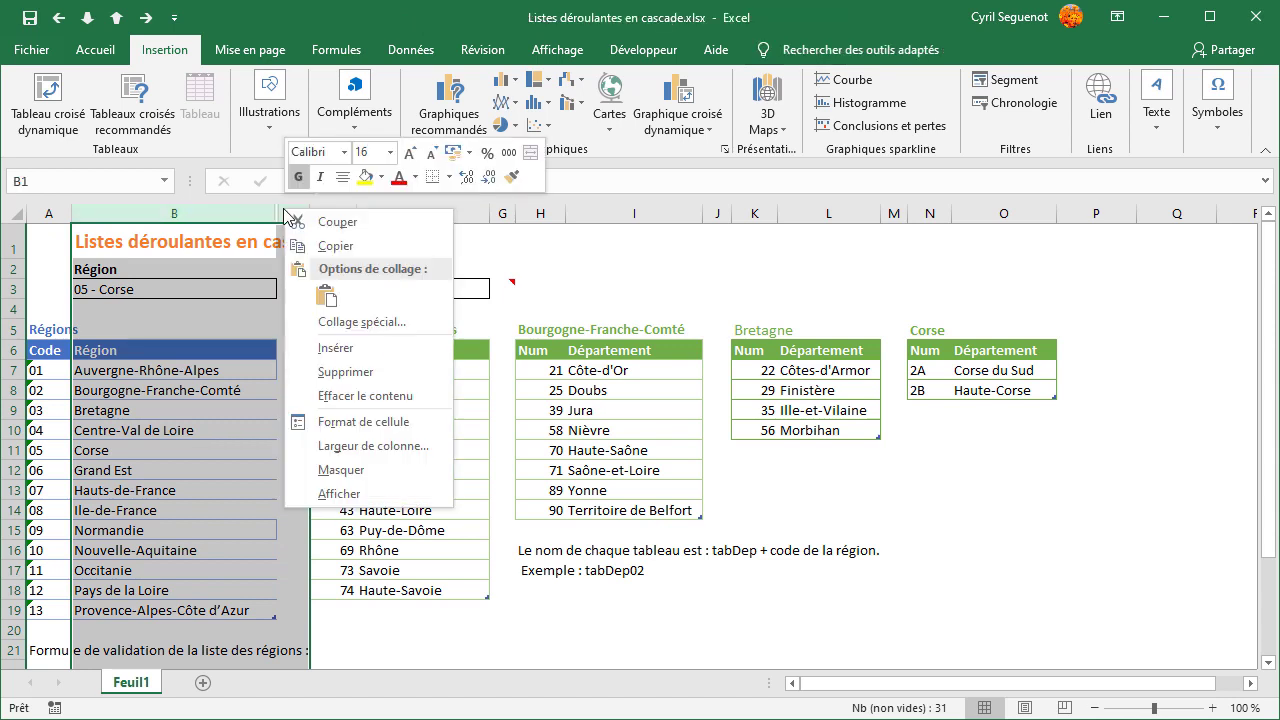
click(353, 489)
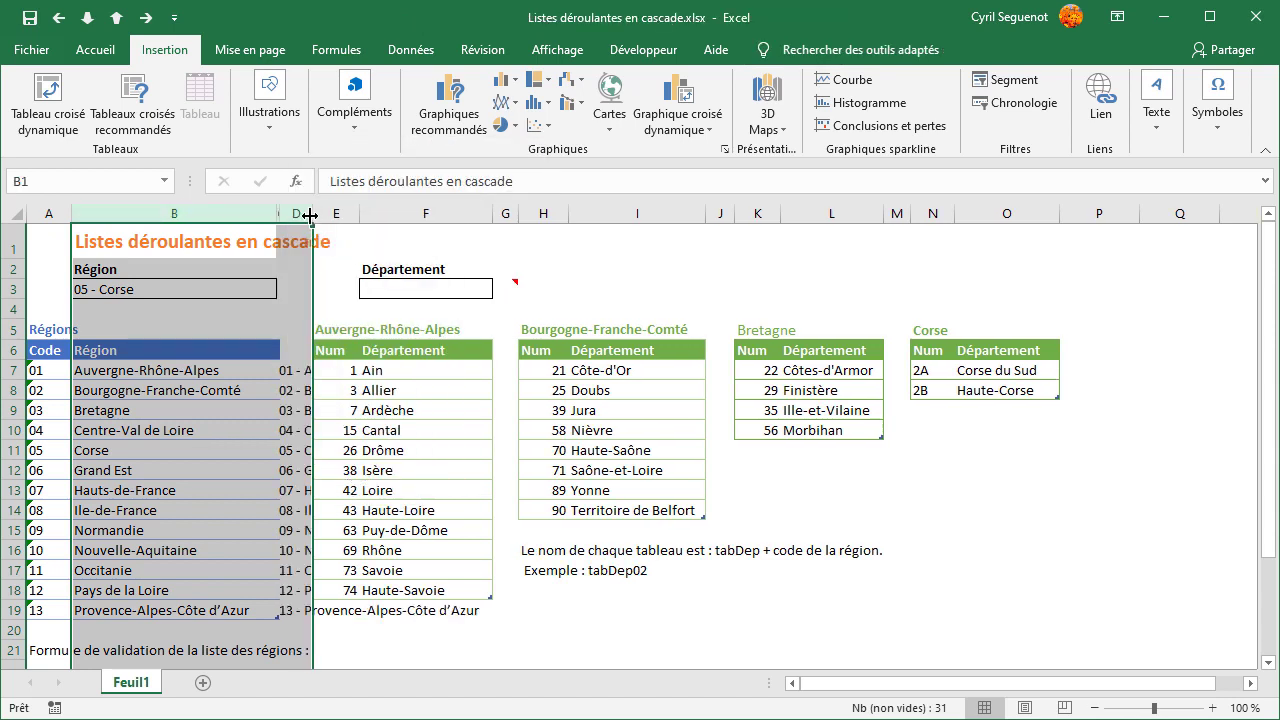
Resize columns B, C and D, widening B and C so the region names and Libellé entries are readable.
drag(307, 215, 352, 213)
click(221, 306)
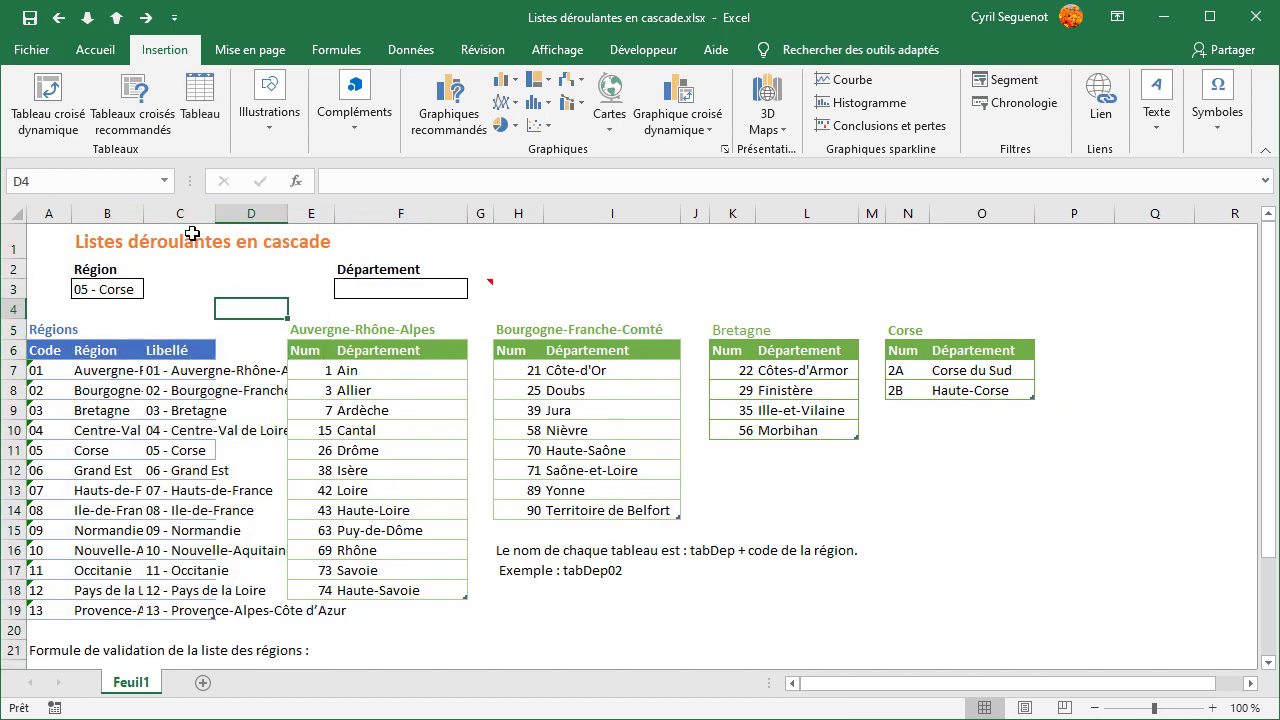
drag(207, 212, 322, 213)
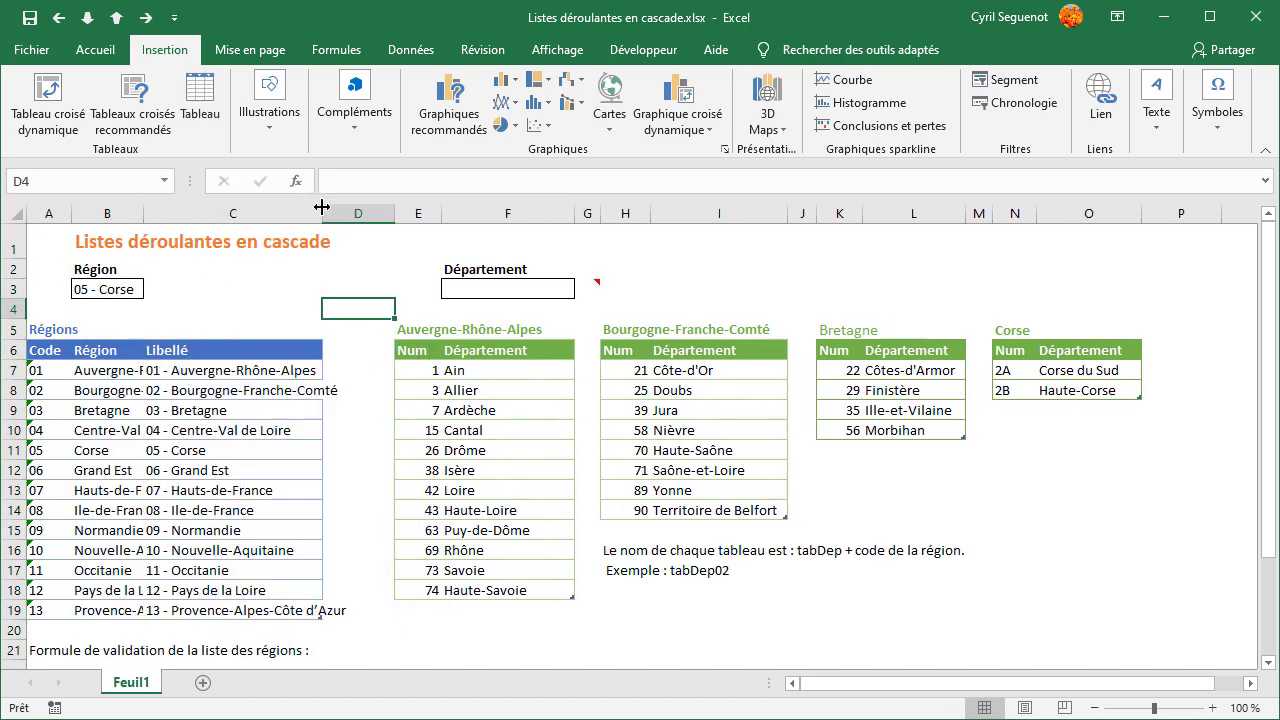
drag(139, 213, 234, 201)
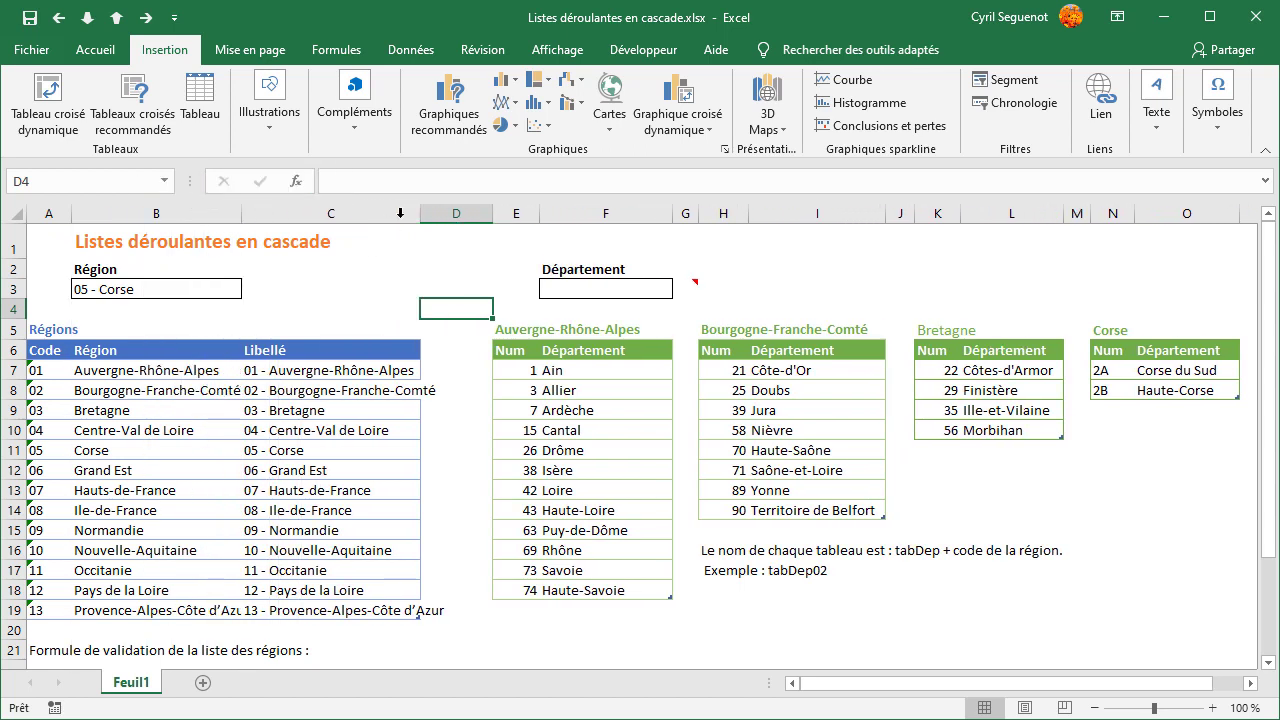
drag(420, 213, 457, 213)
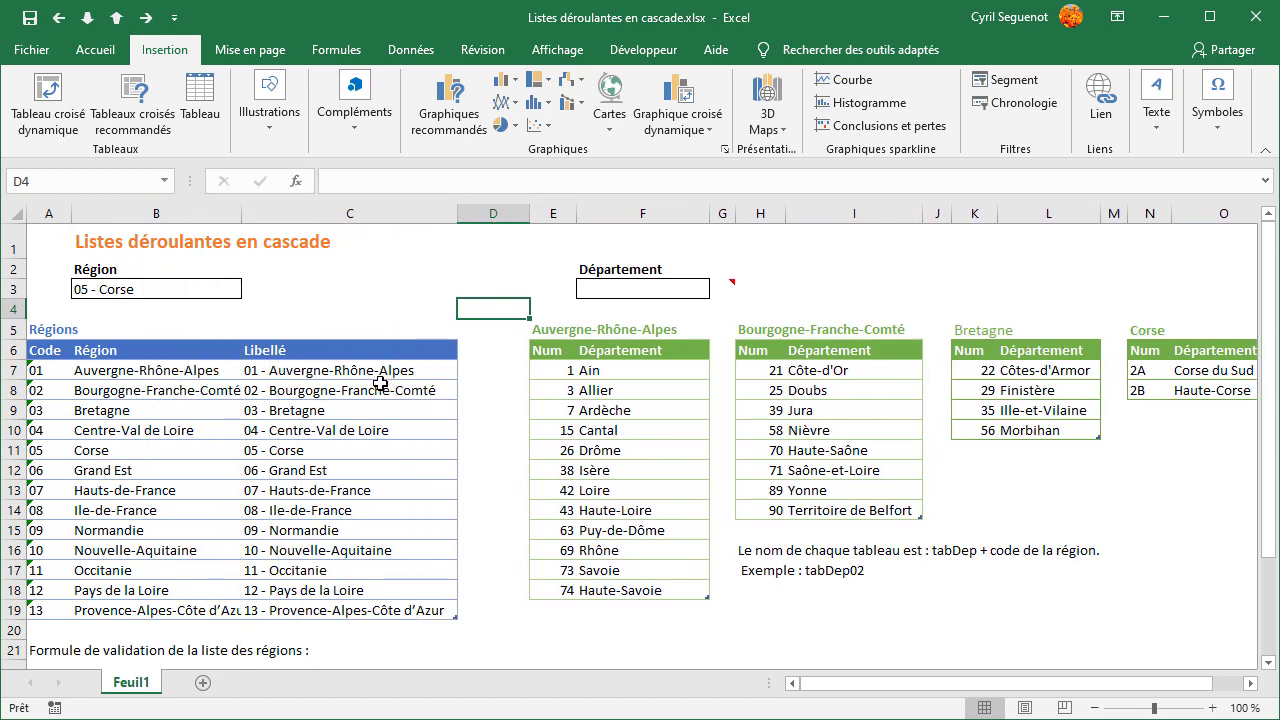
Inspect the formula in C7 and C10 that builds the Libellé entries of the Régions table.
click(312, 374)
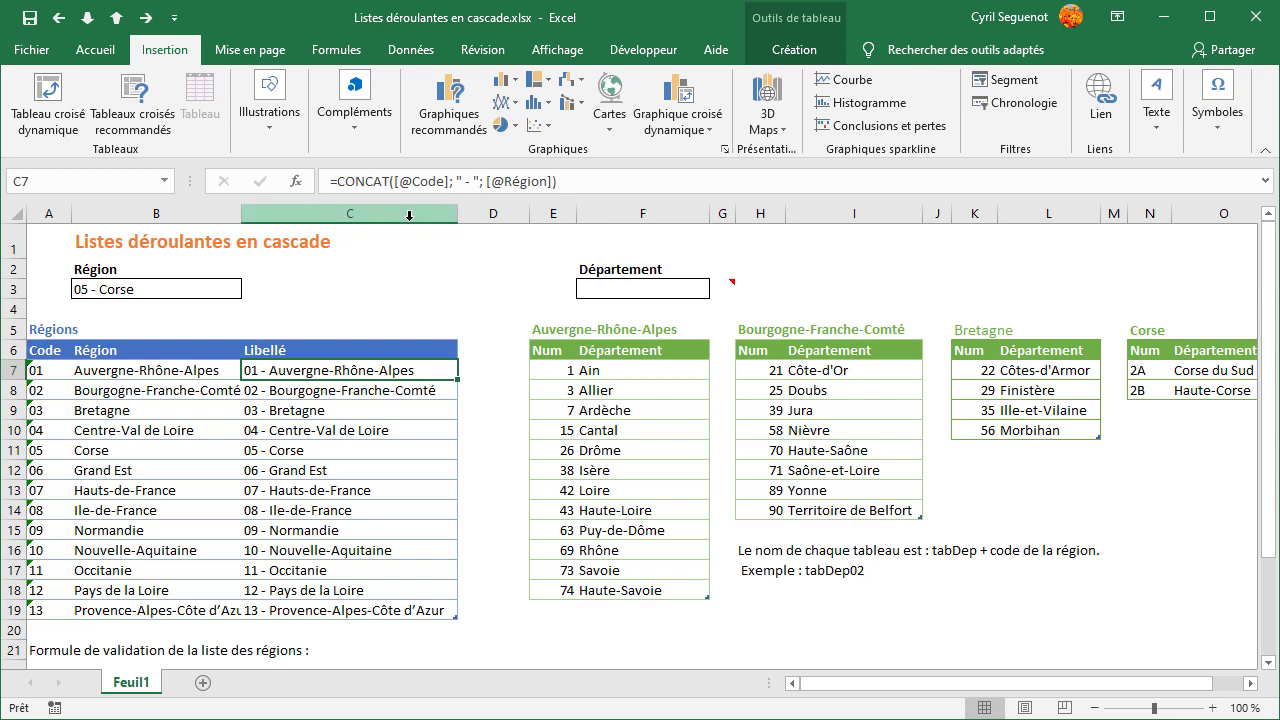
key(F2)
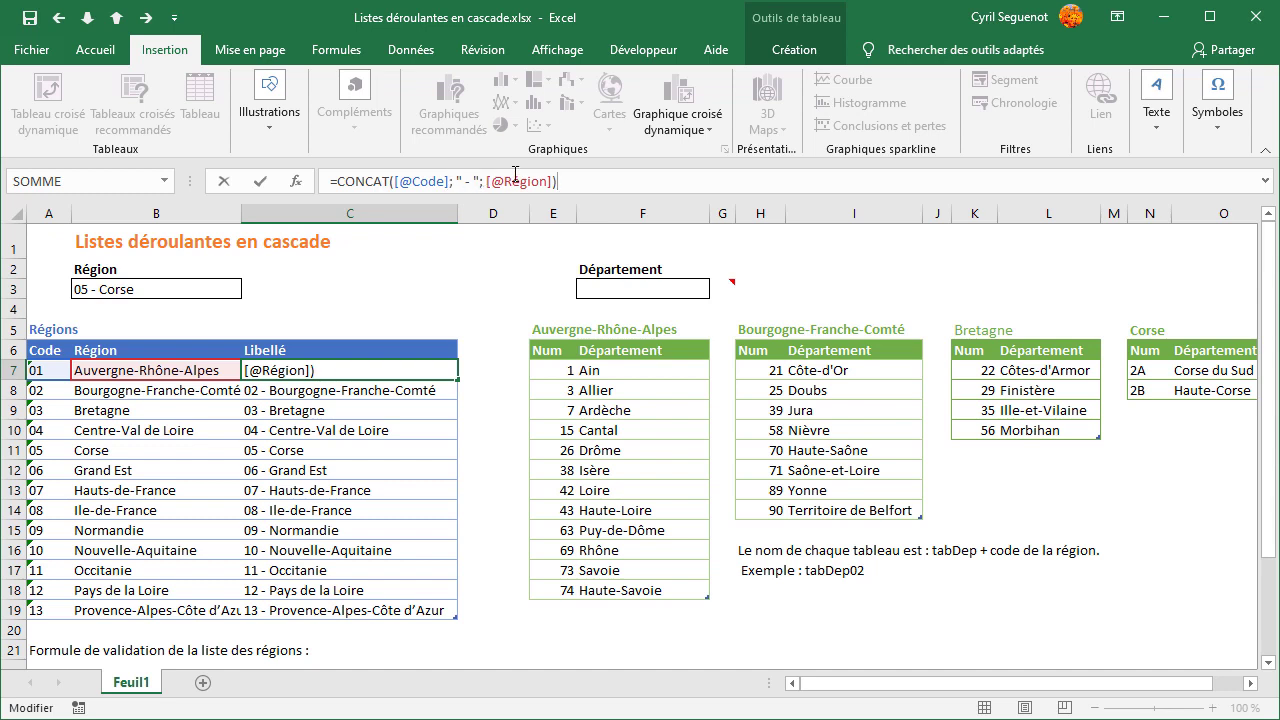
click(337, 366)
click(360, 424)
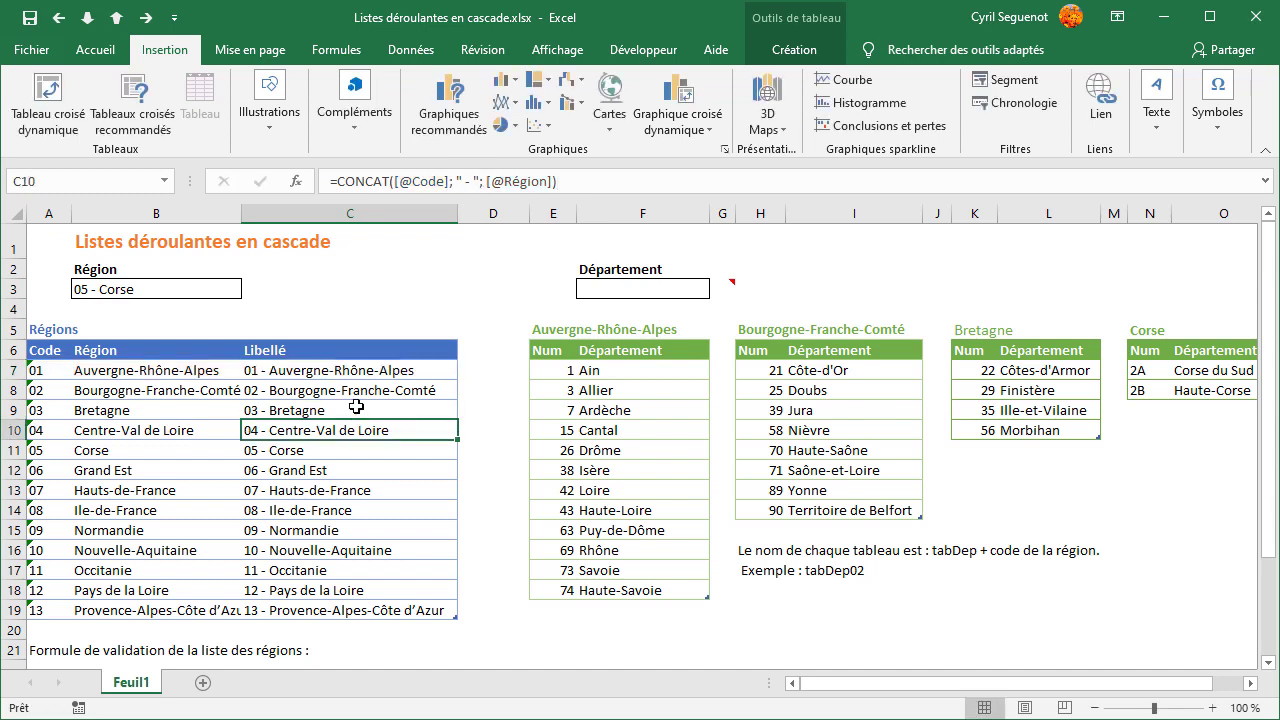
Hide column C with the Libellé field and widen column B to fit the longest region name.
click(160, 290)
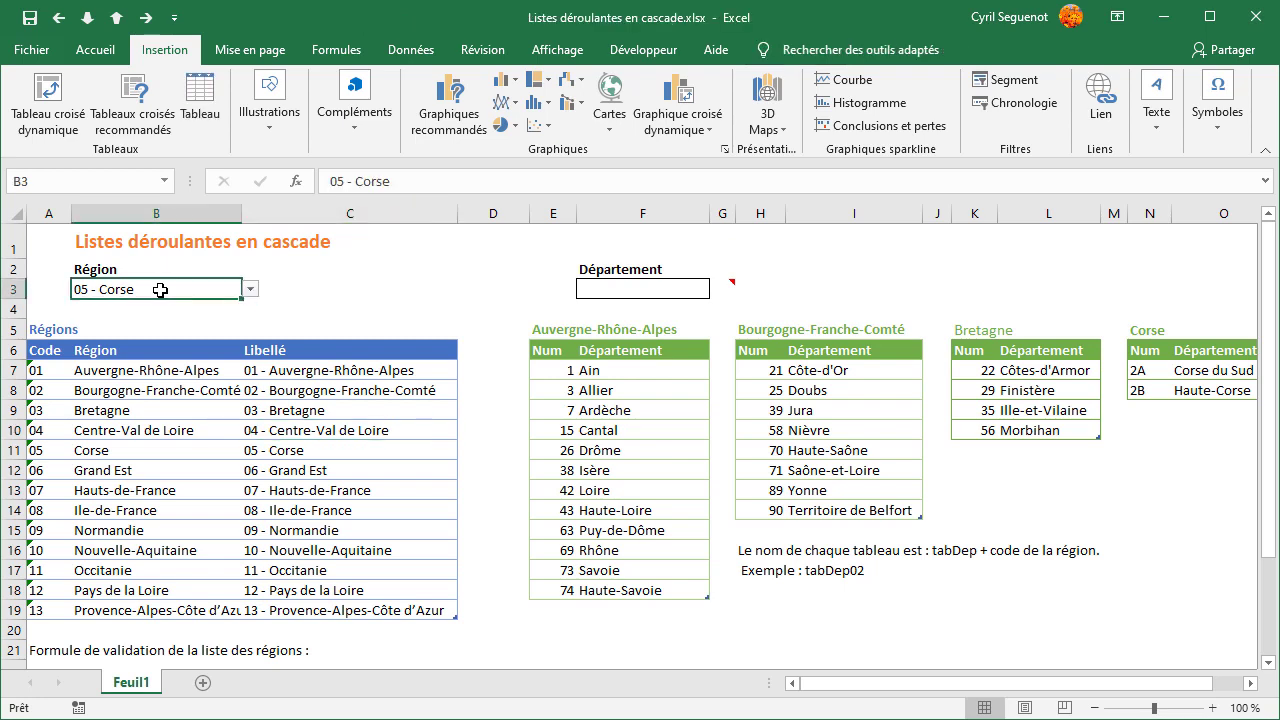
right_click(339, 210)
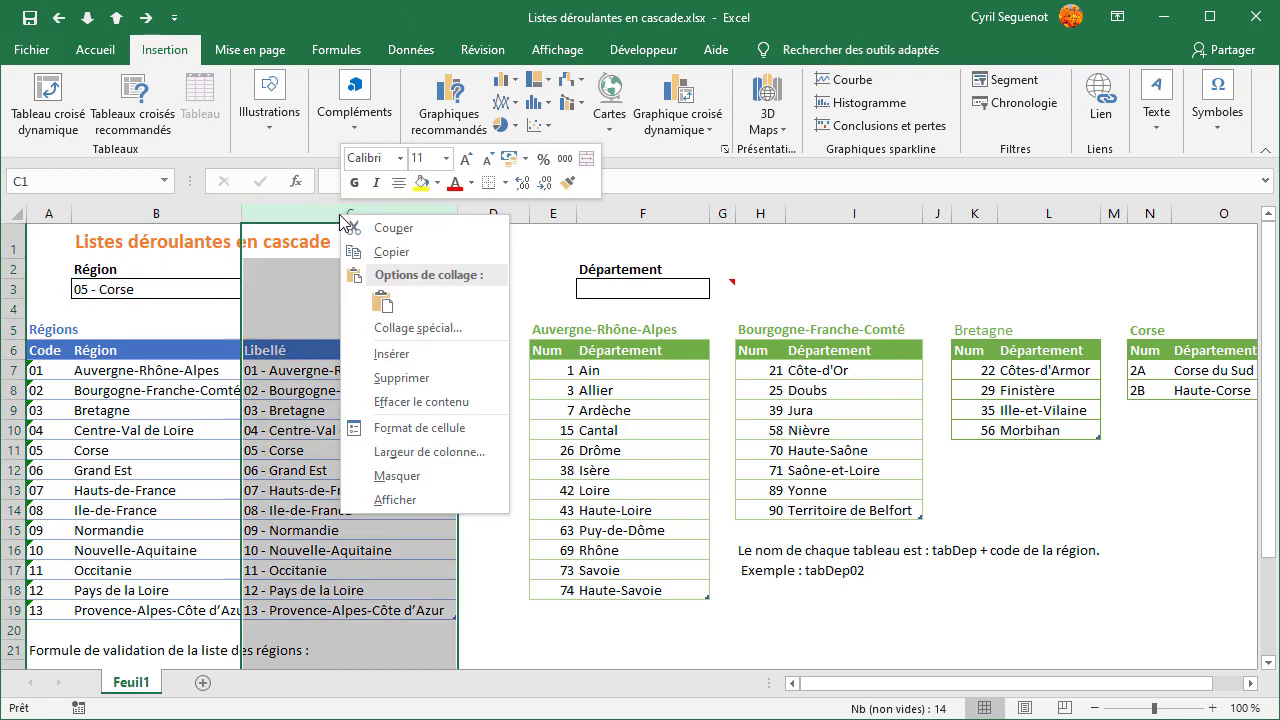
click(386, 475)
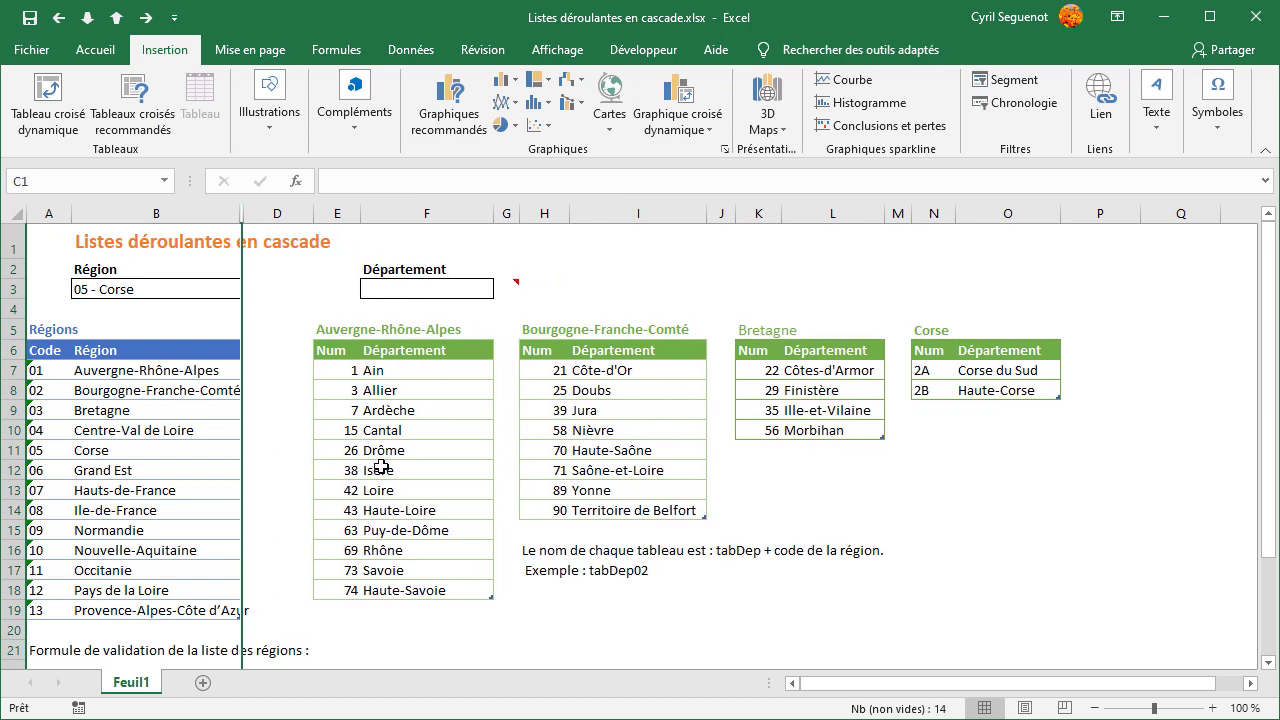
click(222, 390)
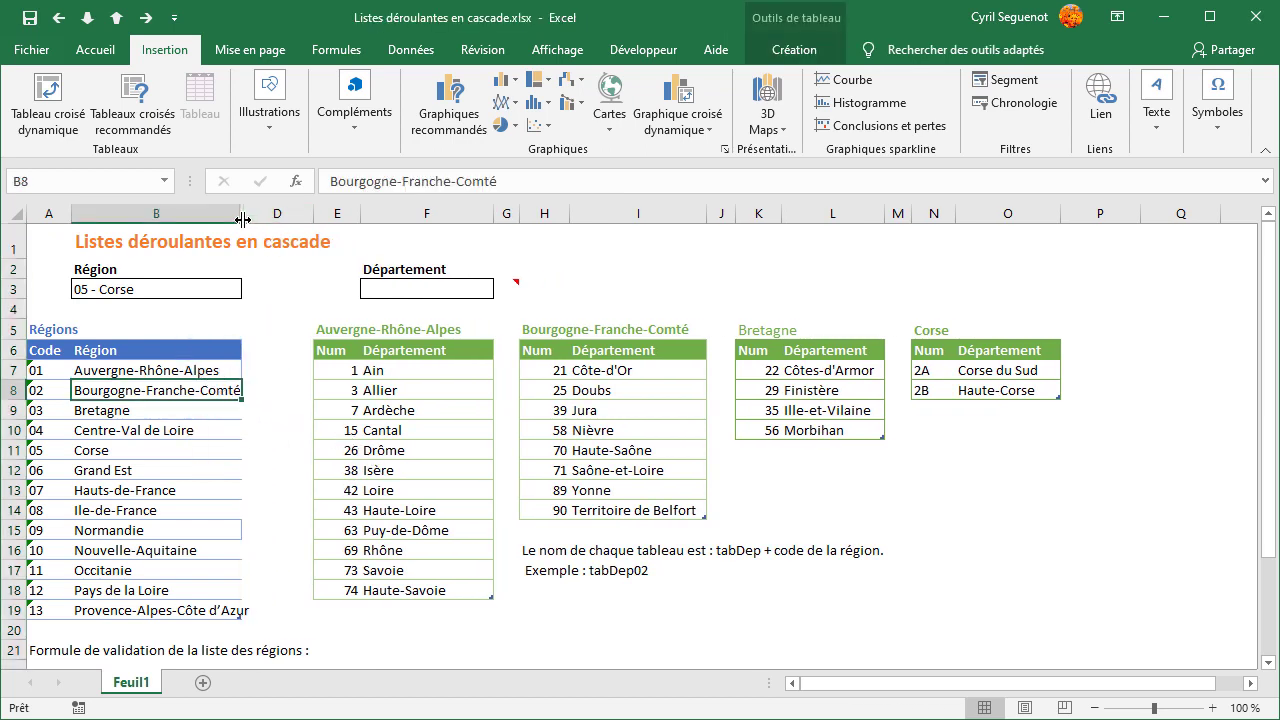
drag(241, 213, 258, 215)
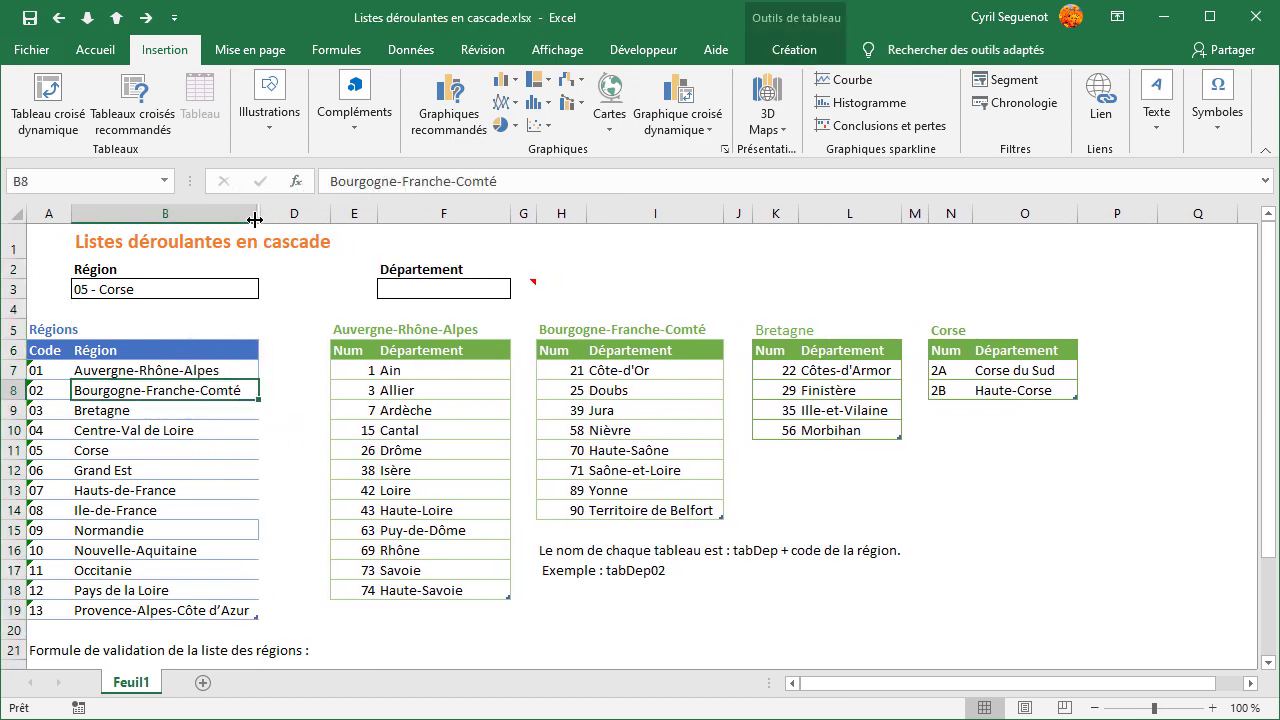
Review the data validation of B3, including its allowed types and source formula, and leave the settings without changing them.
click(231, 294)
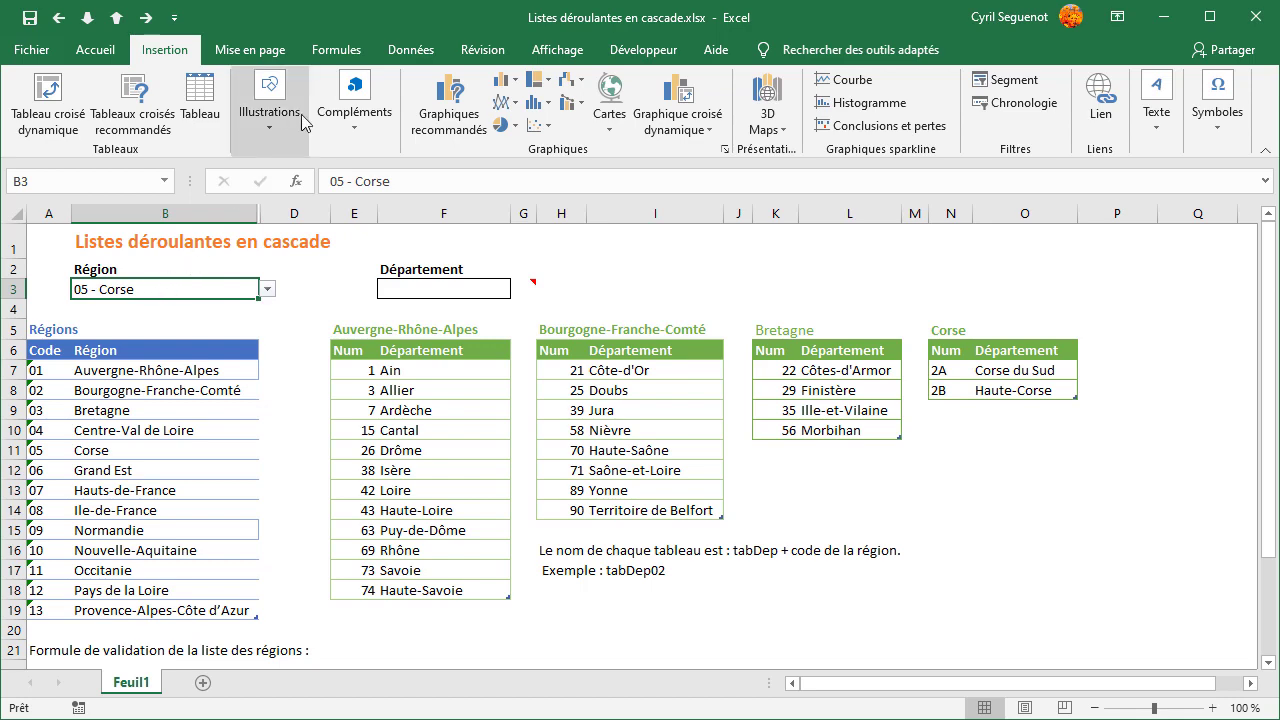
click(420, 54)
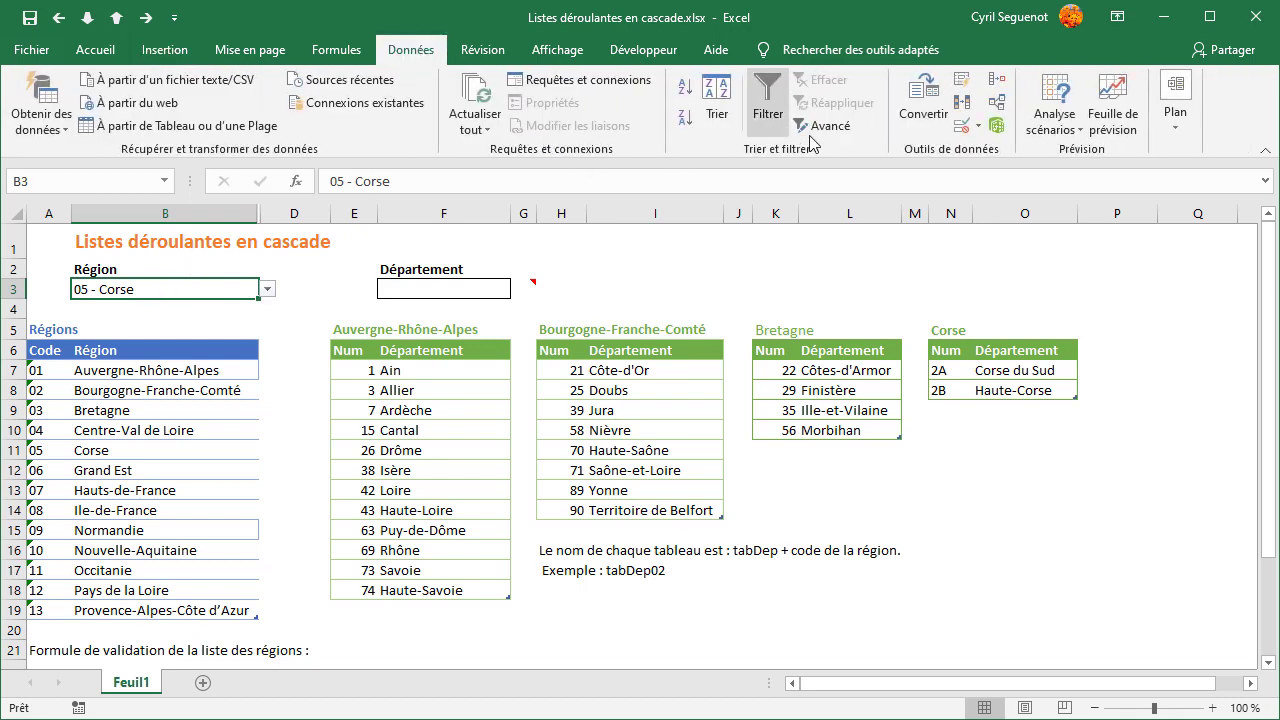
click(961, 128)
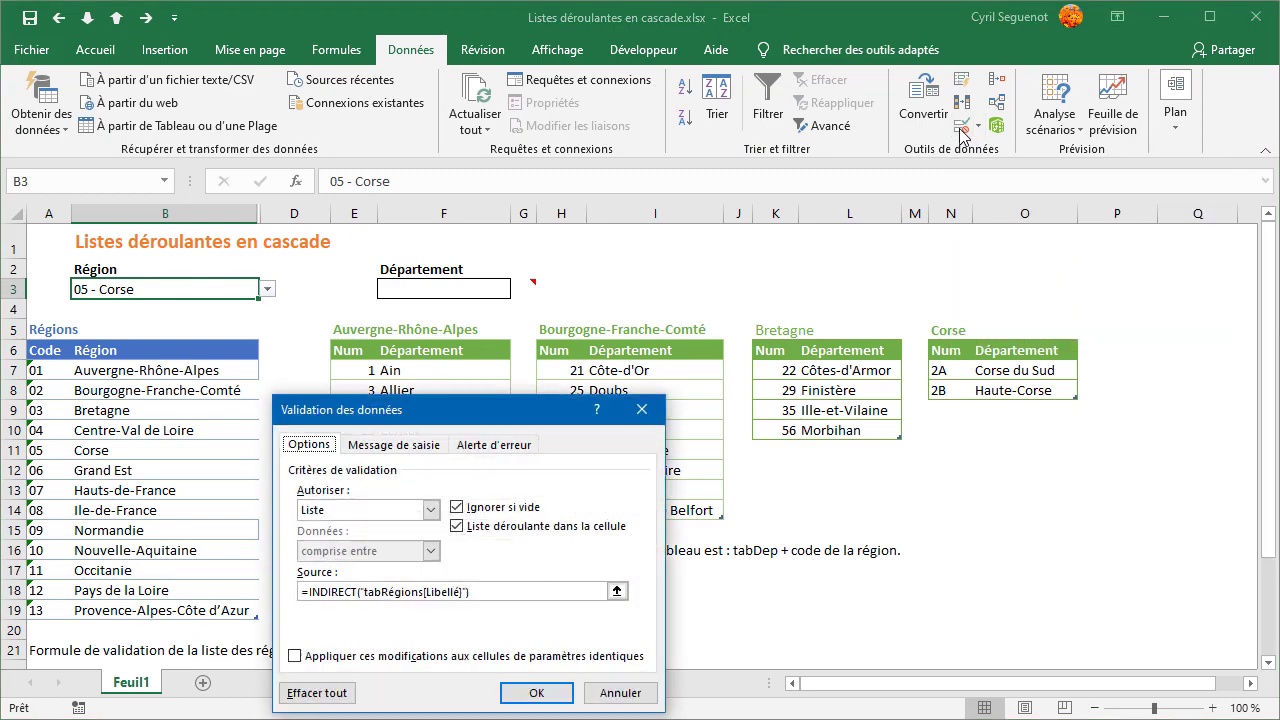
drag(537, 428, 567, 375)
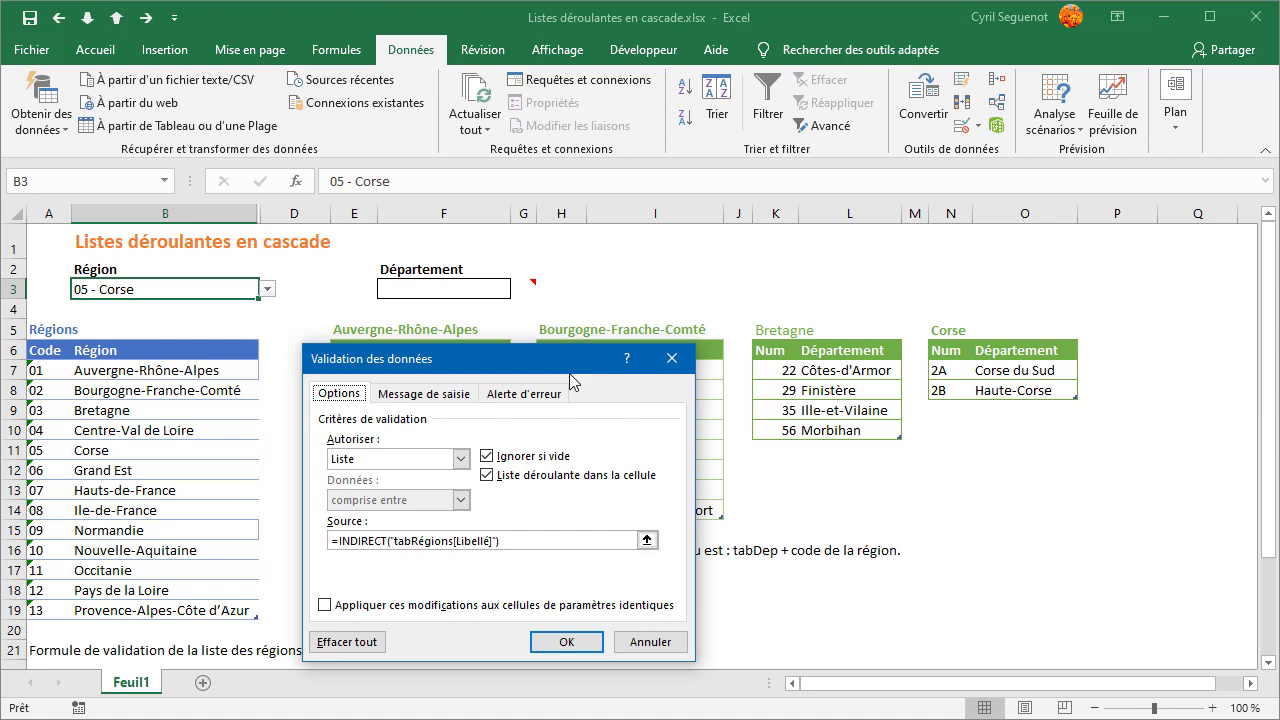
click(461, 458)
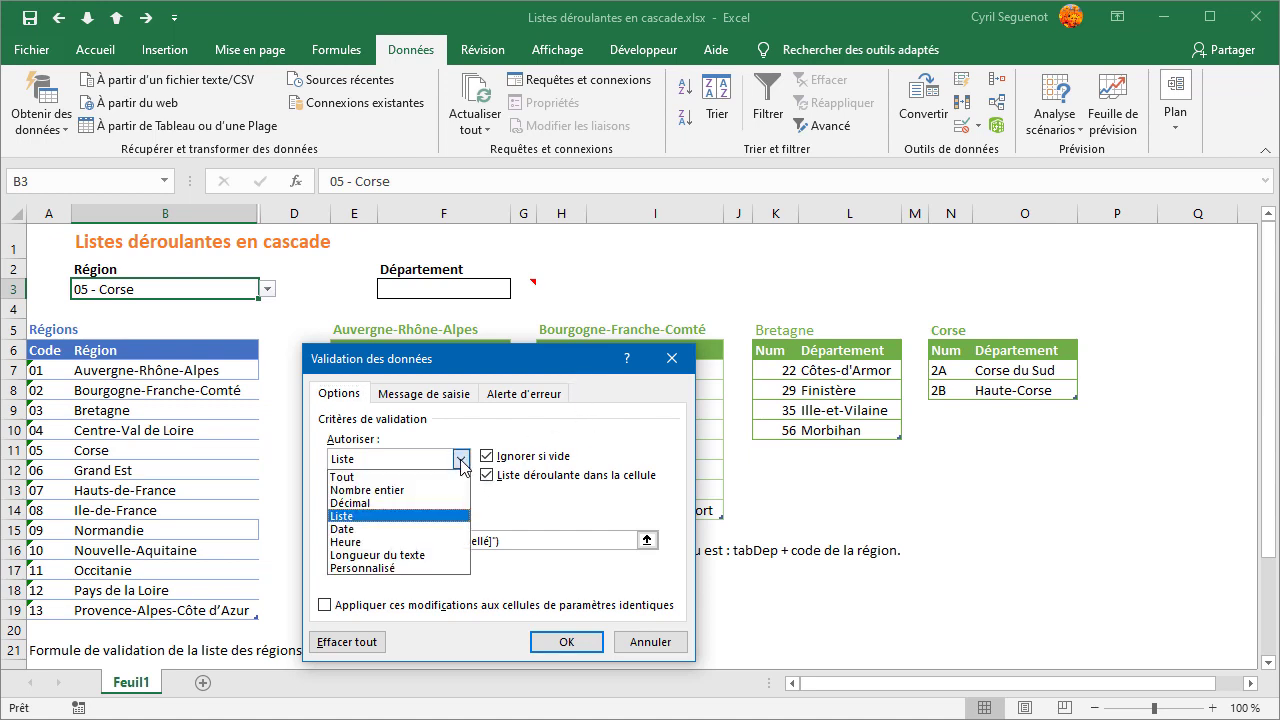
click(461, 458)
click(339, 540)
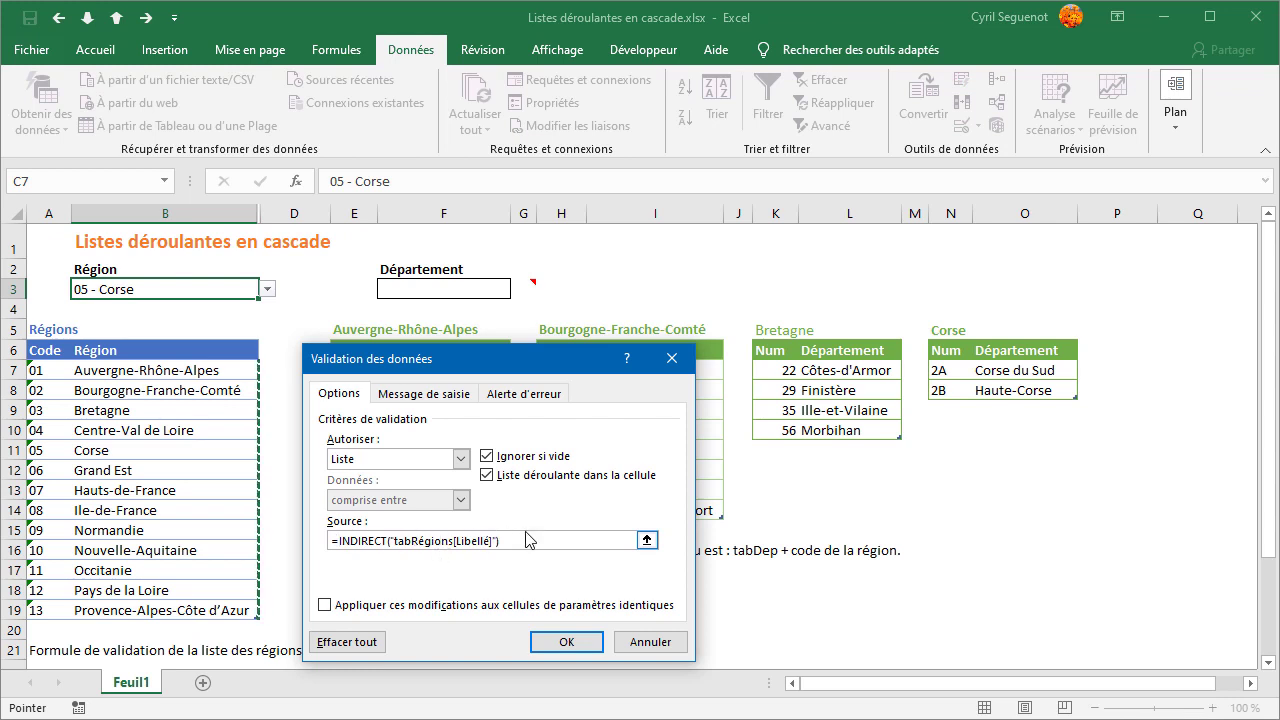
click(650, 642)
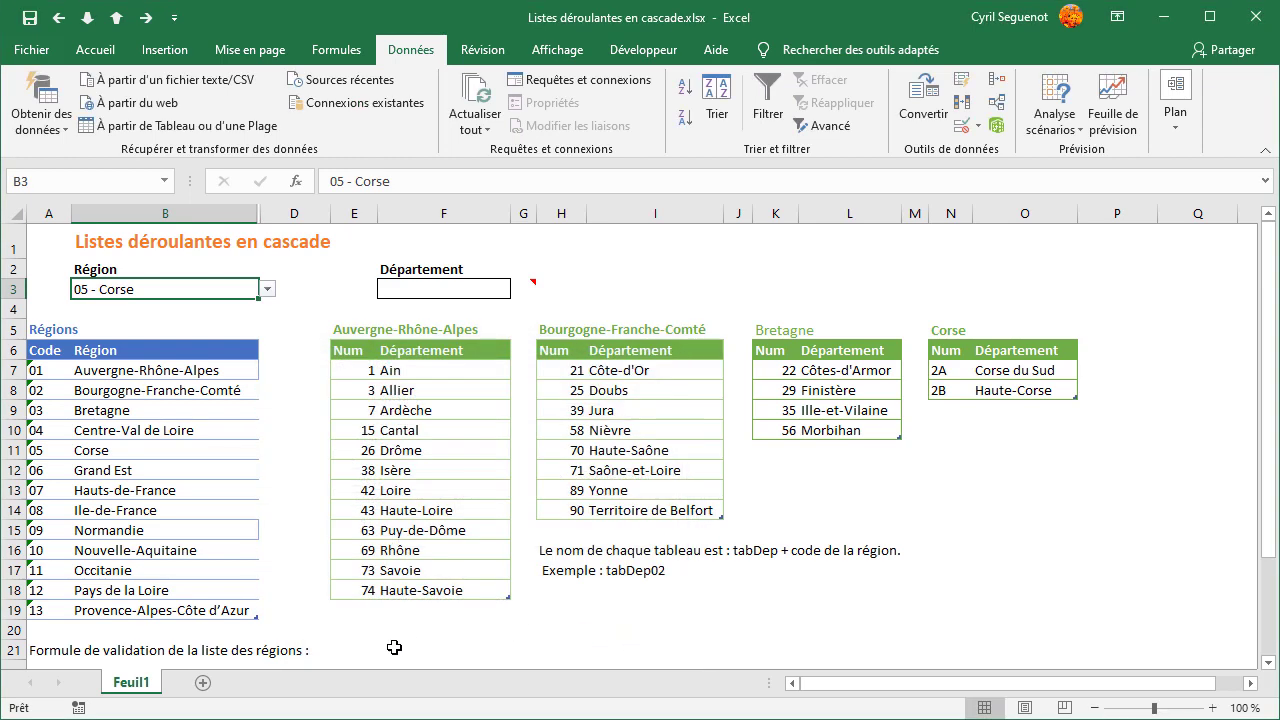
Examine the validation formula for the regions list written out in row 22 below the tables.
scroll(391, 649, down, 2)
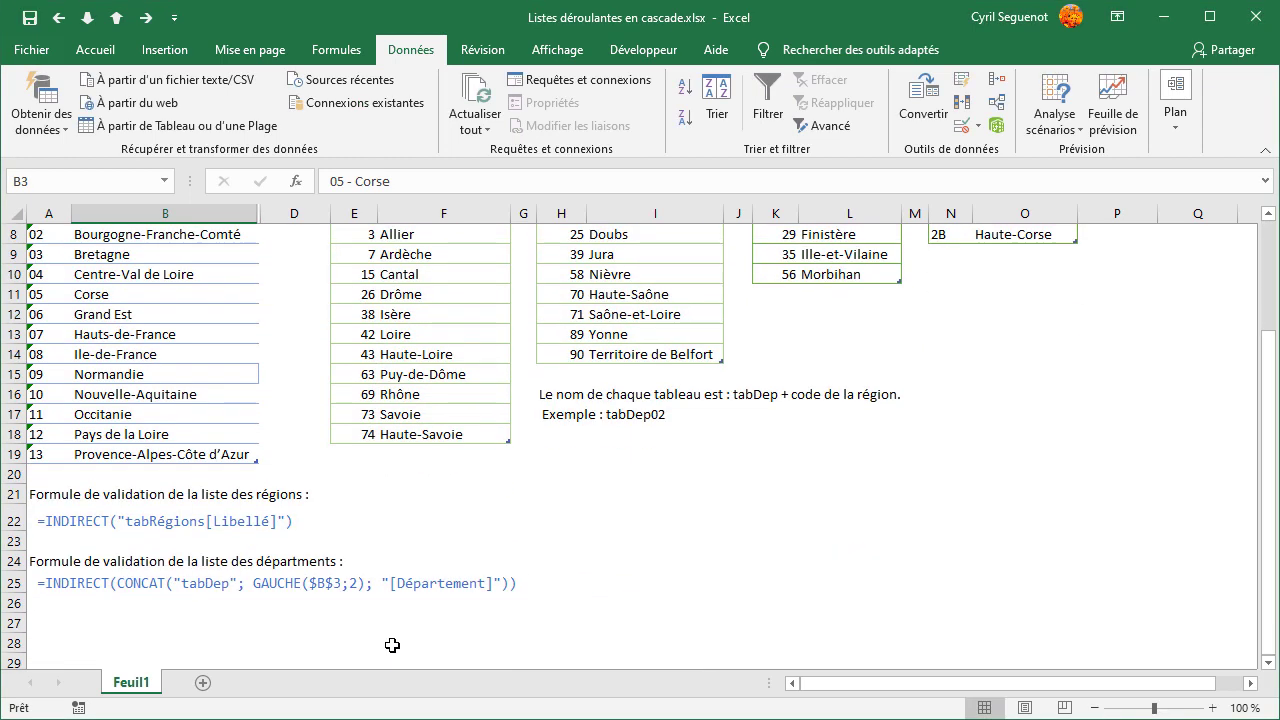
click(103, 523)
drag(1268, 378, 1250, 292)
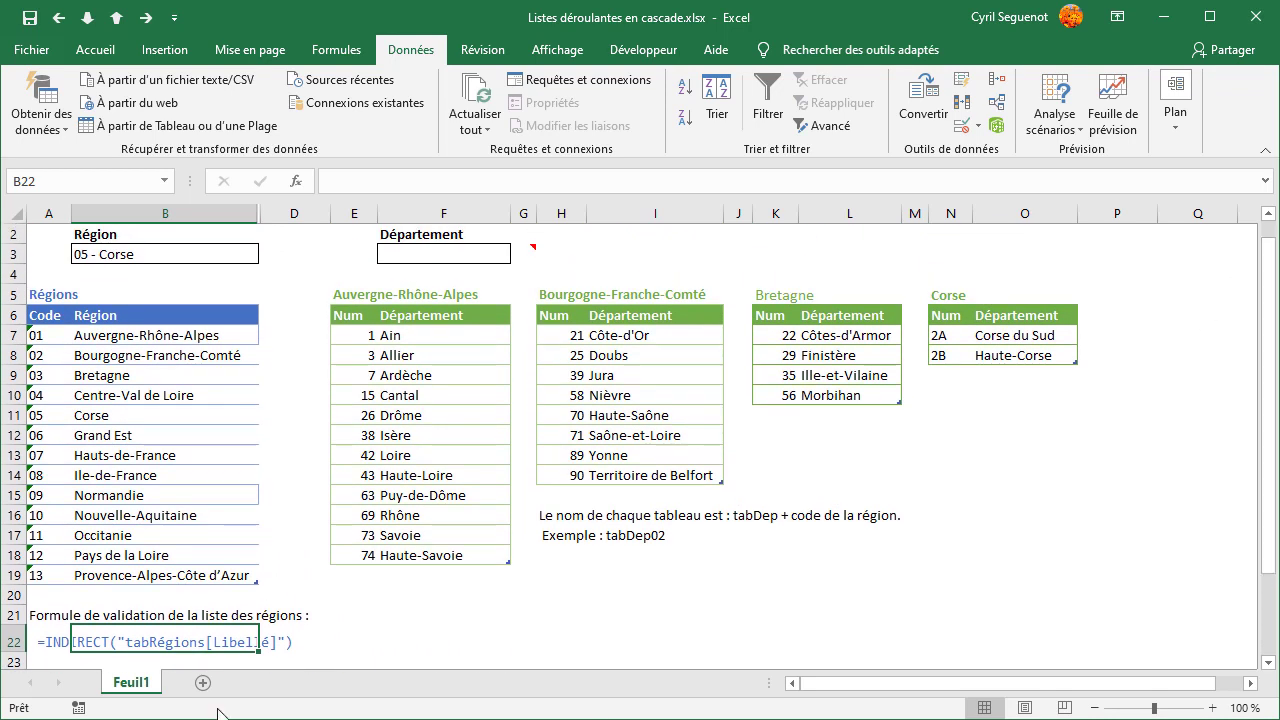
click(36, 642)
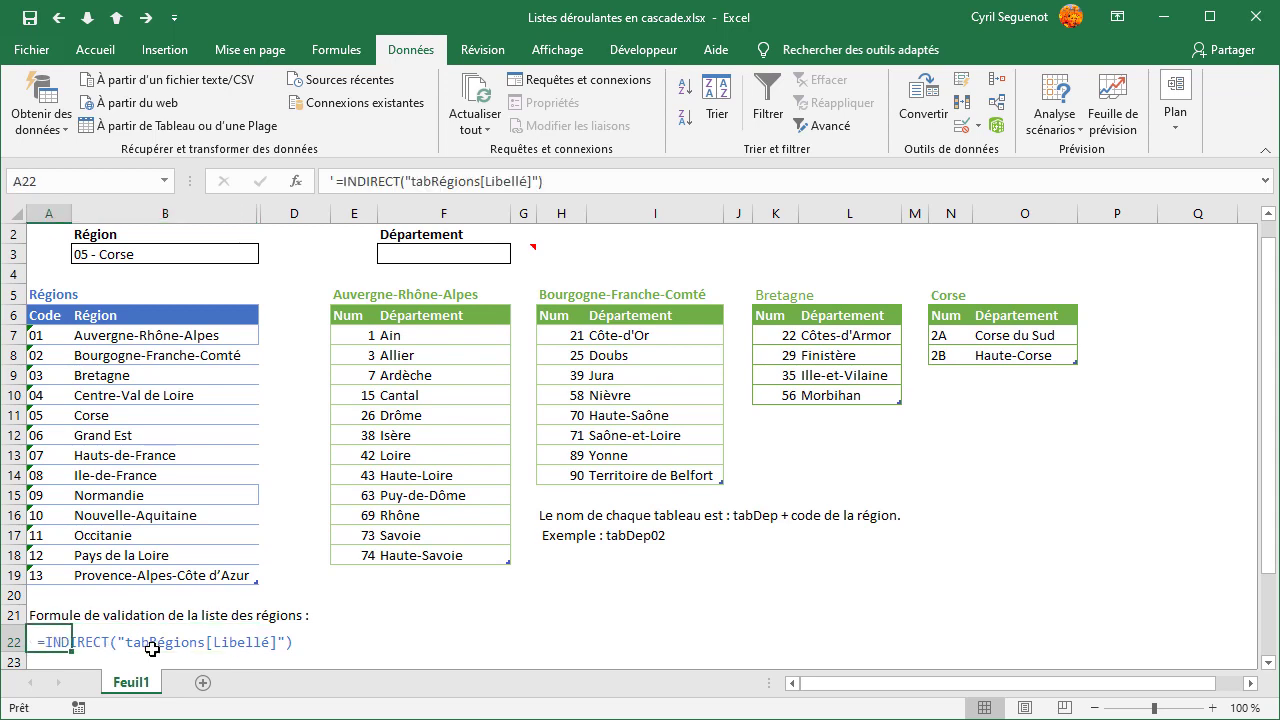
click(334, 641)
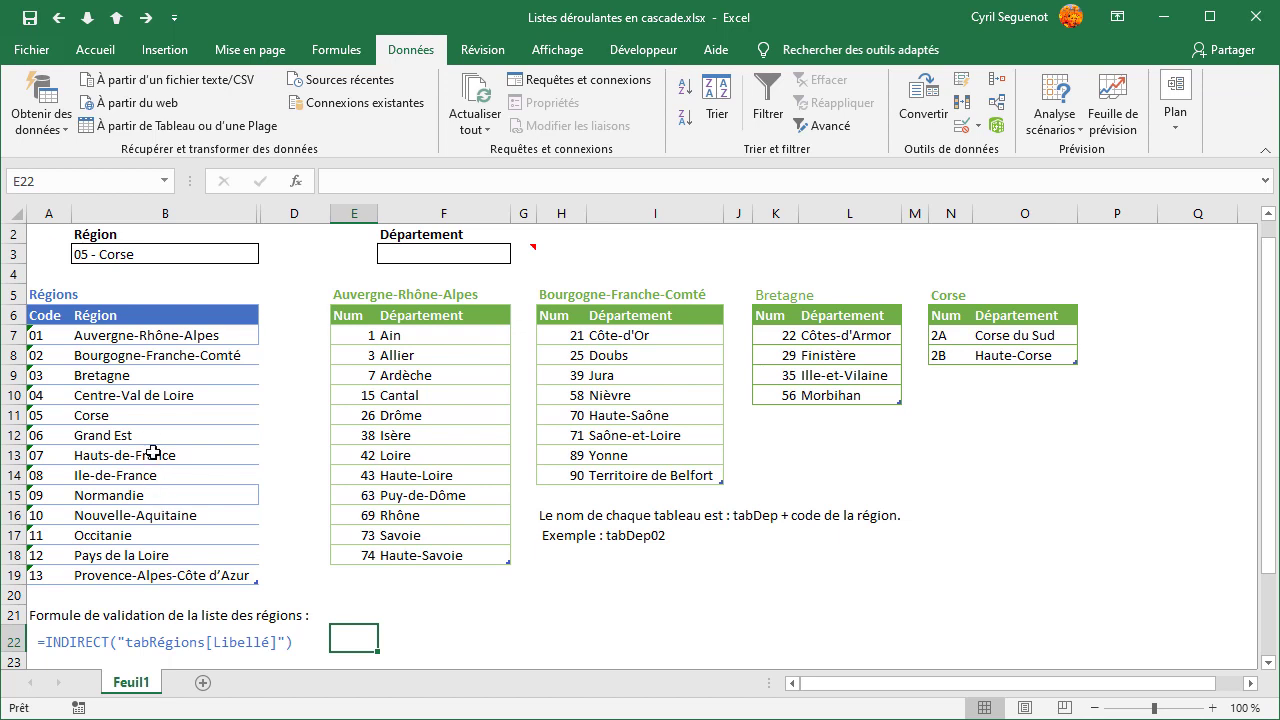
Check the name assigned to the Régions table in its table properties and compare it with the formula in row 22.
click(131, 395)
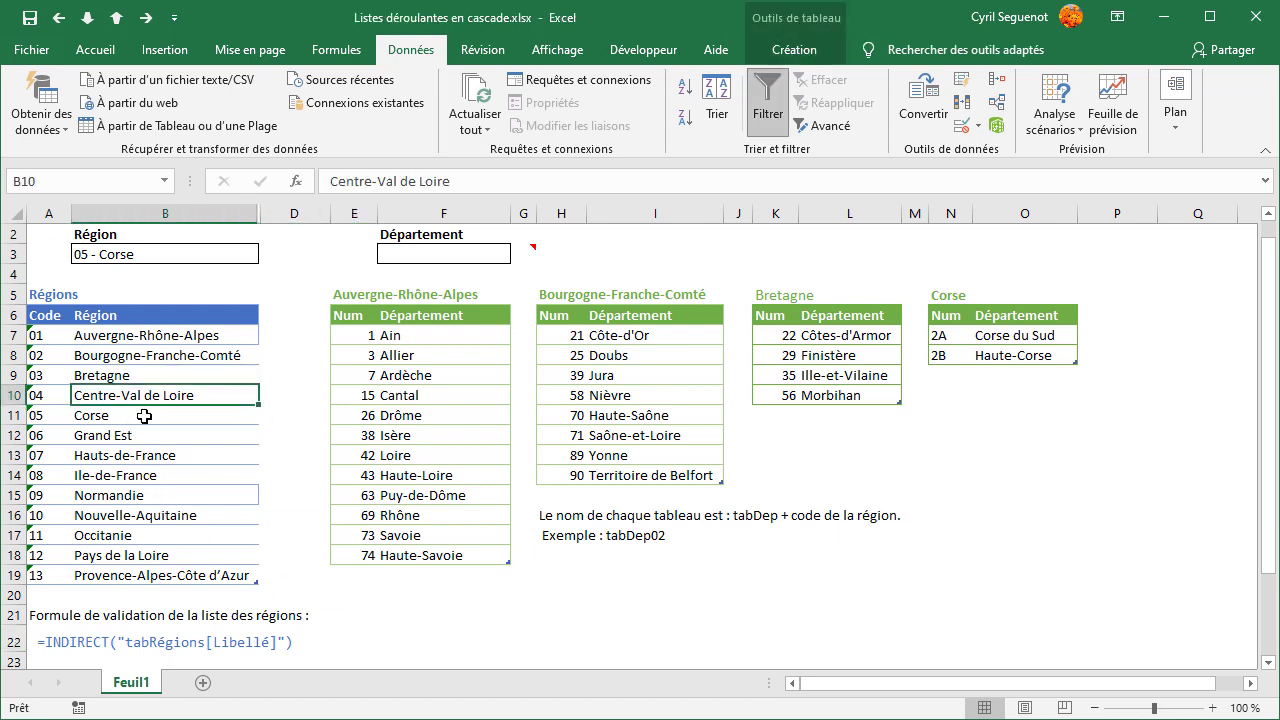
click(806, 55)
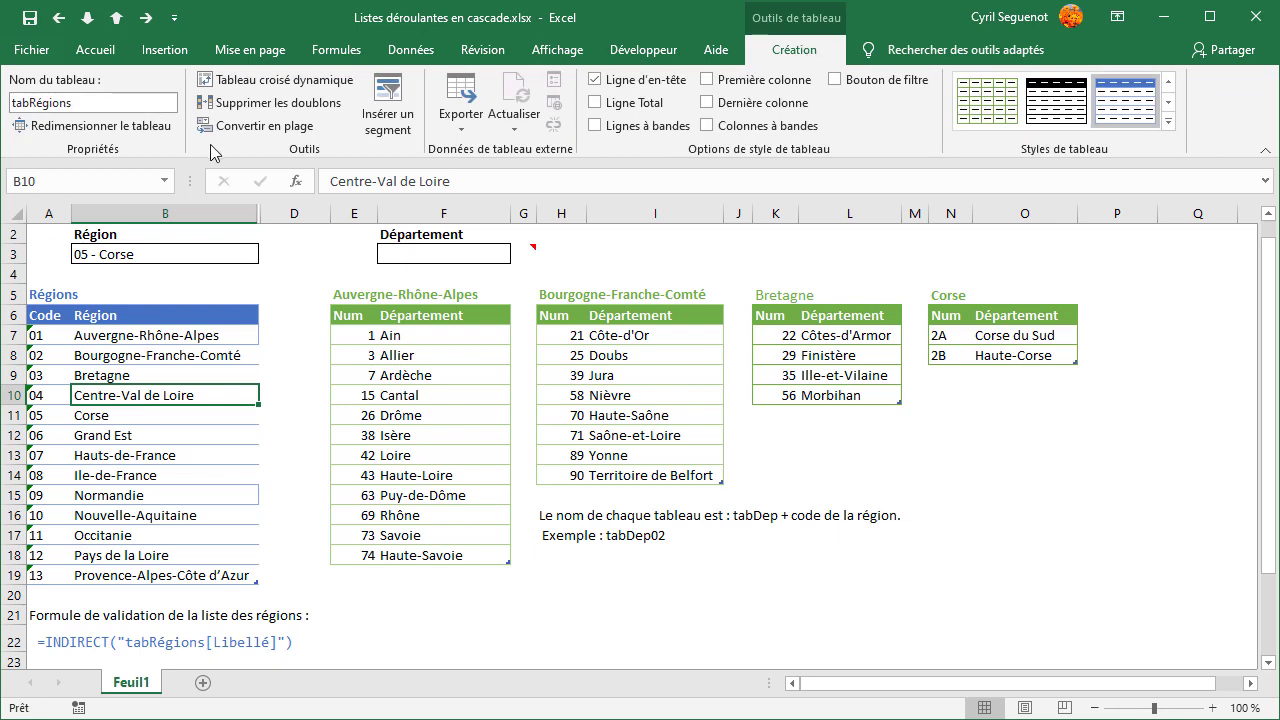
click(86, 104)
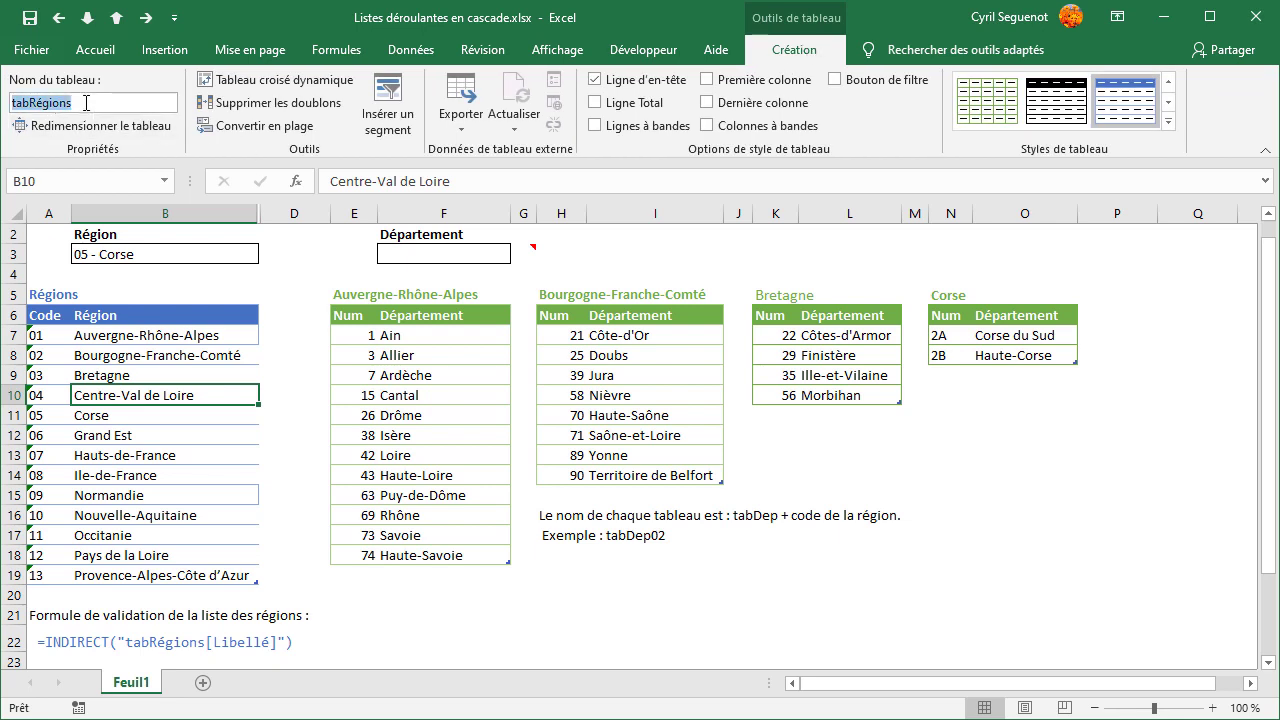
click(86, 103)
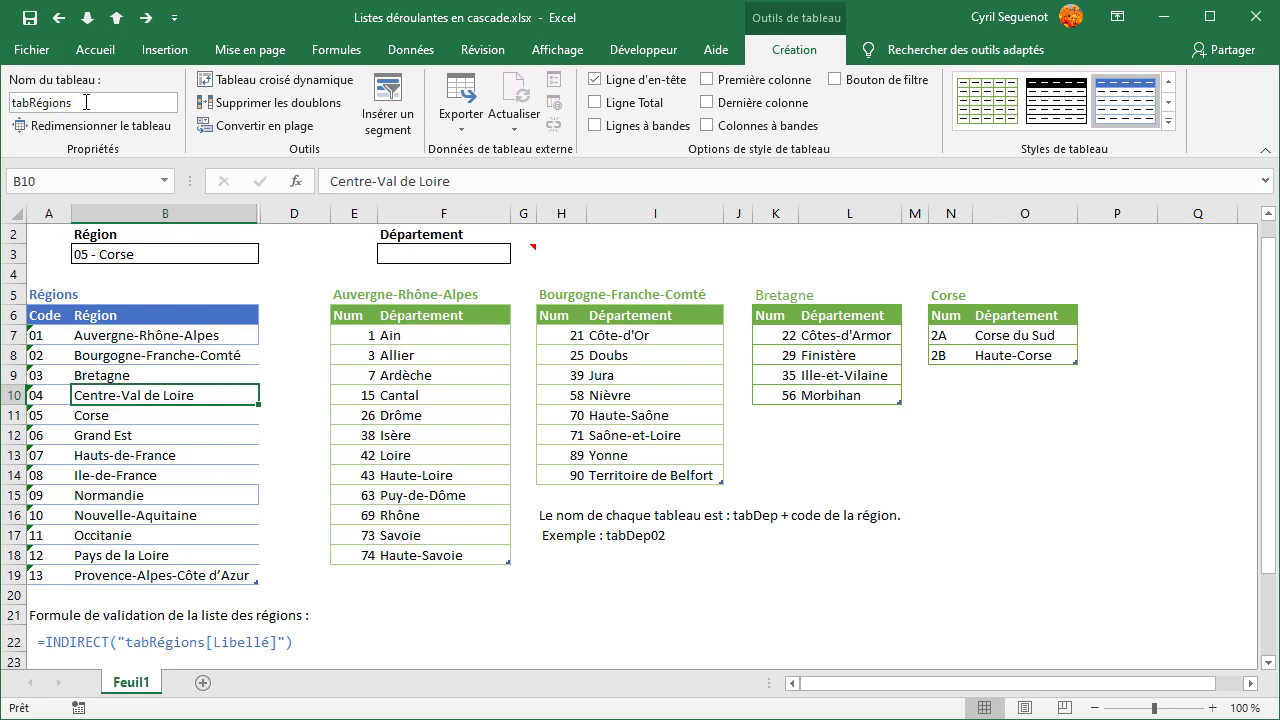
drag(86, 103, 8, 101)
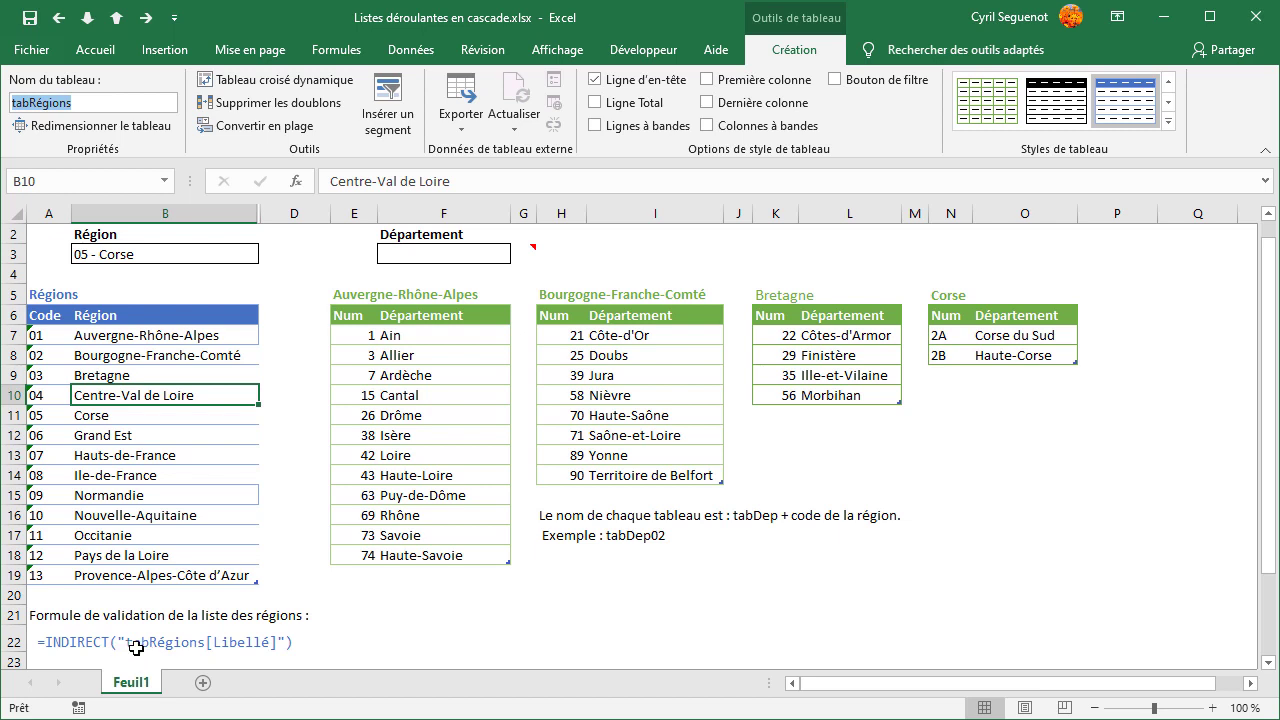
click(113, 103)
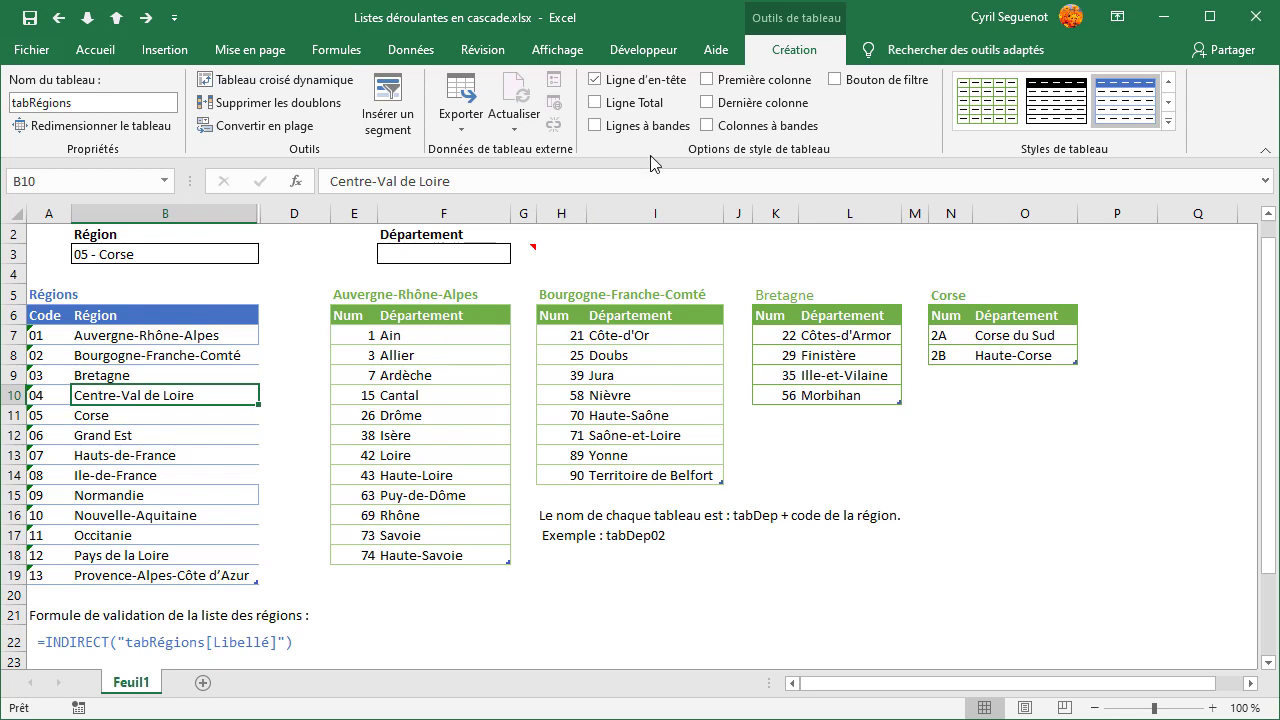
View the choices in the Région dropdown list of B3, close it, and select the Département cell F3.
click(189, 254)
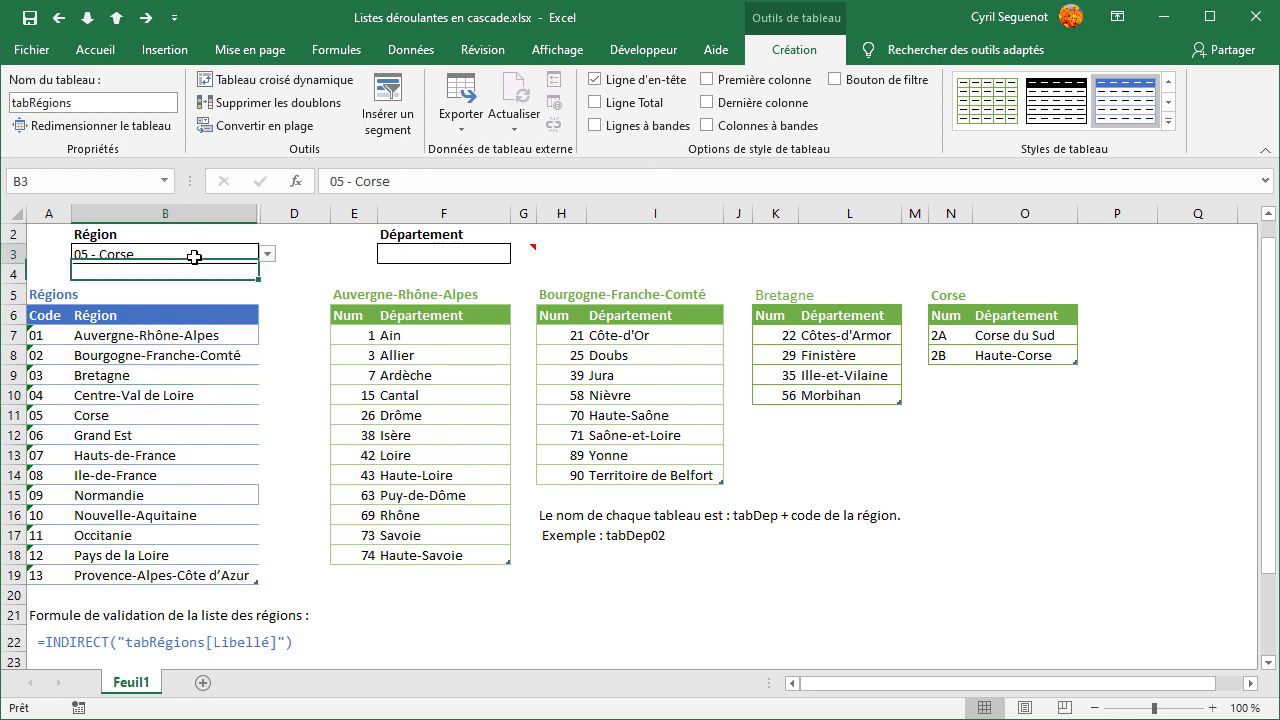
click(268, 256)
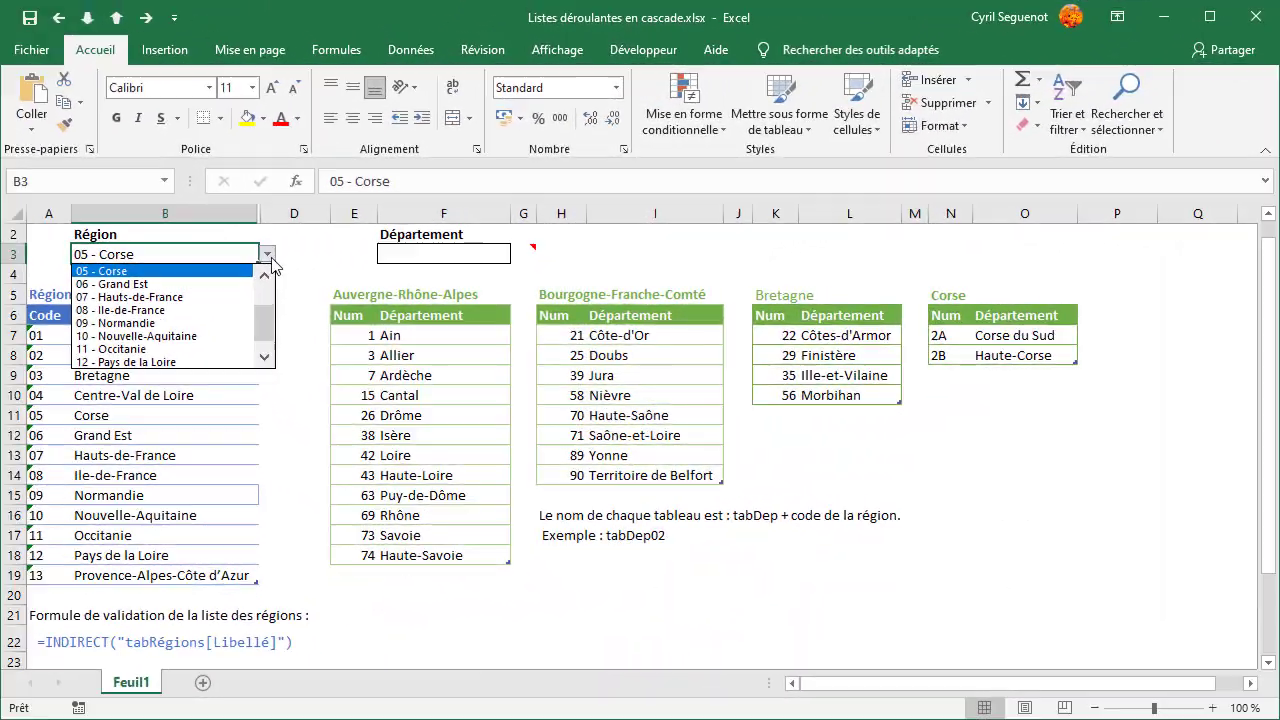
click(271, 258)
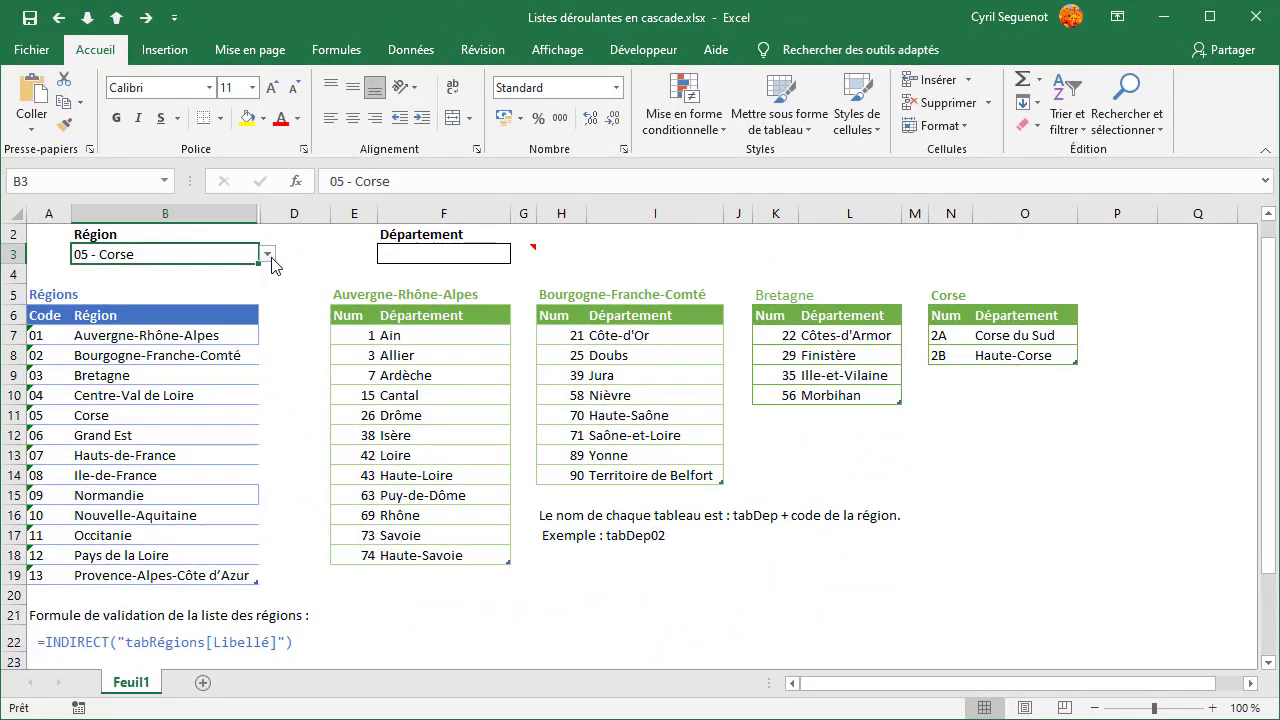
click(423, 245)
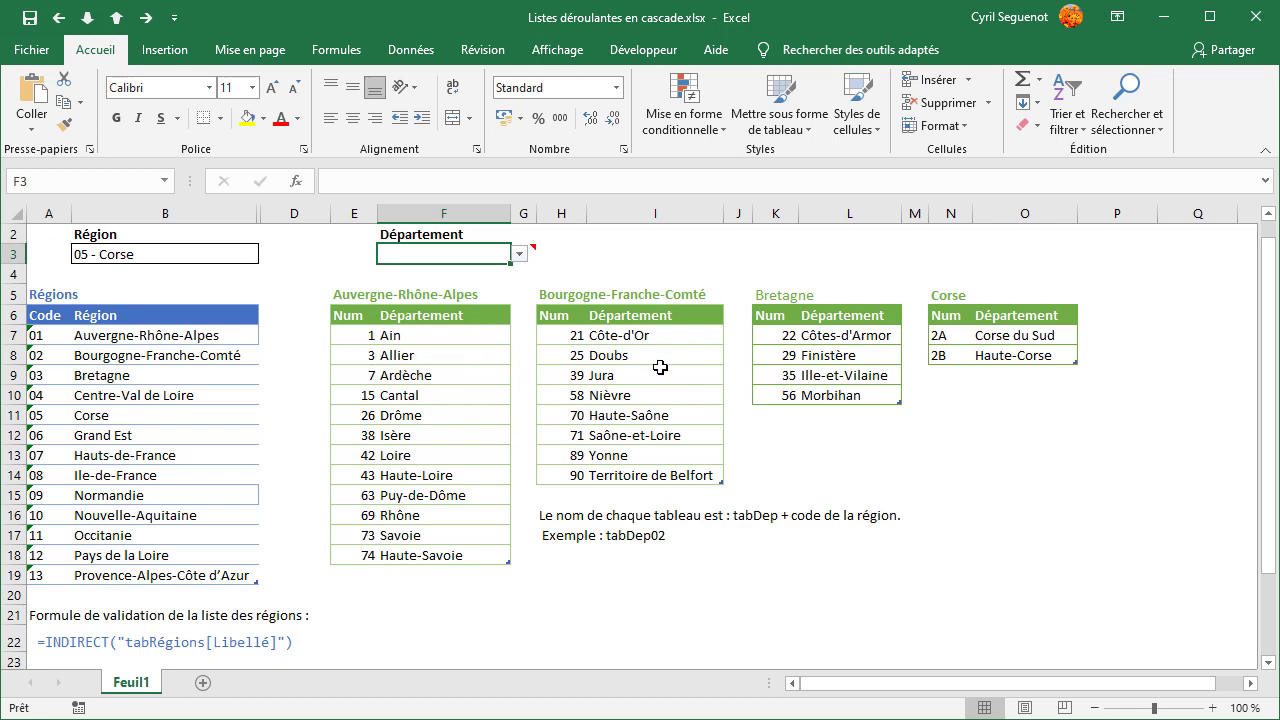
Choose 01 - Auvergne-Rhône-Alpes as the region in B3 and look at the matching department table.
click(152, 257)
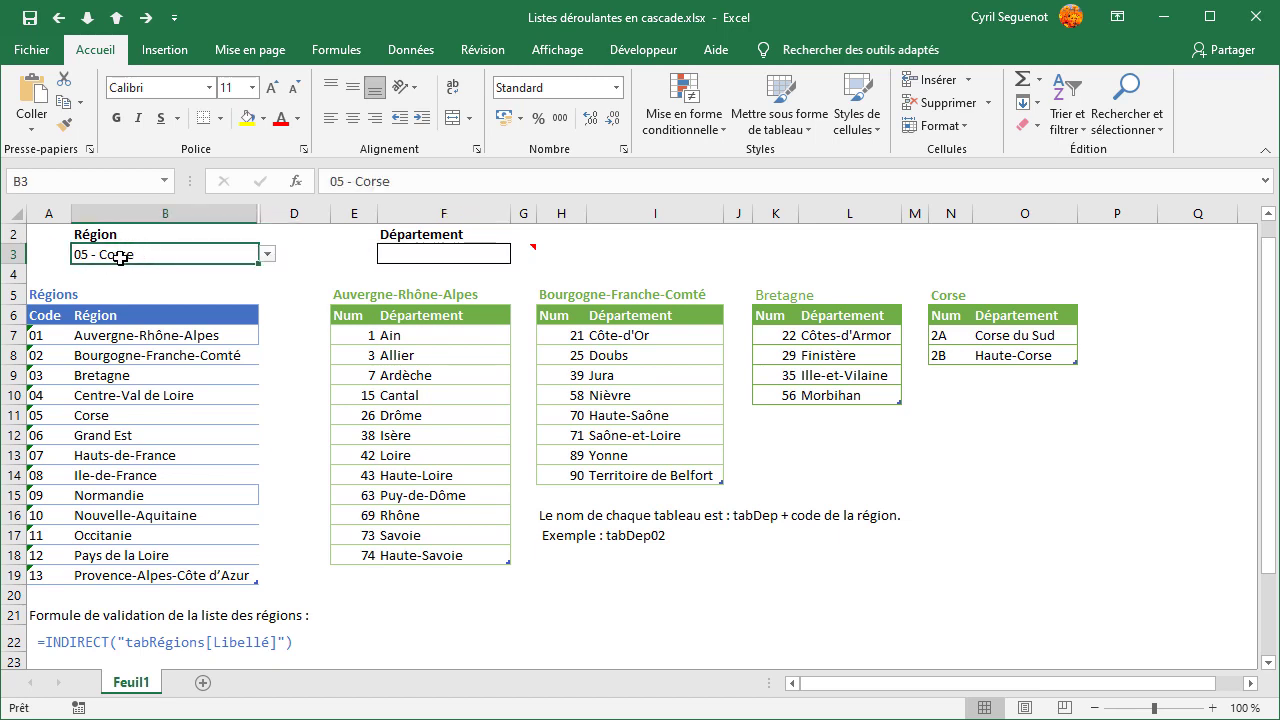
click(268, 254)
scroll(270, 290, up, 2)
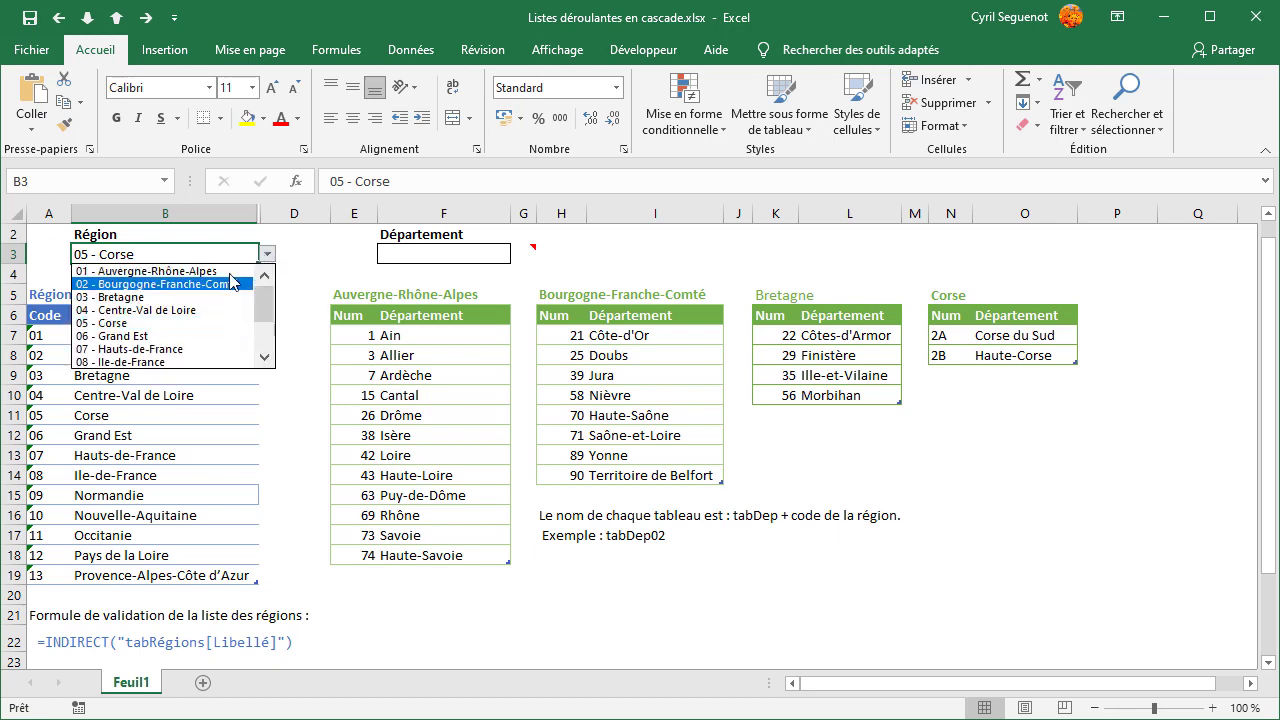
click(200, 271)
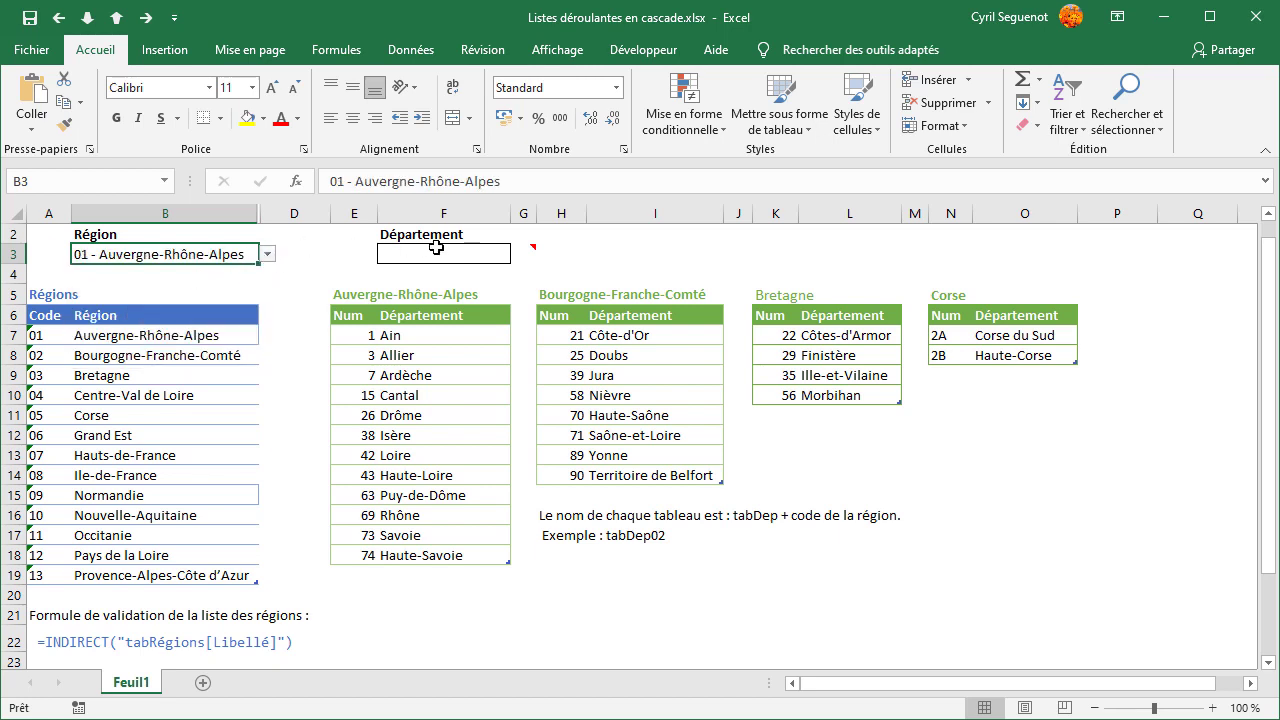
click(459, 254)
drag(462, 335, 462, 437)
Choose 05 - Corse as the region in B3 and look at the entries of the Corse department table.
click(216, 255)
click(268, 254)
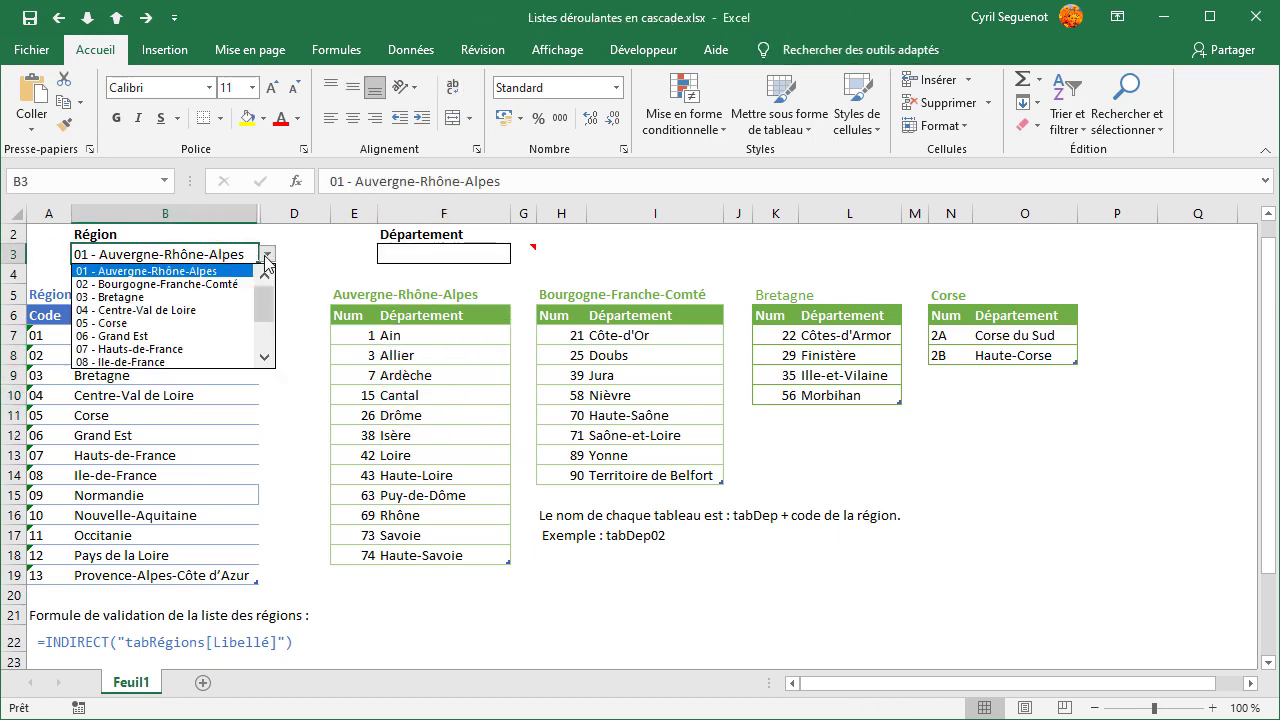
click(237, 323)
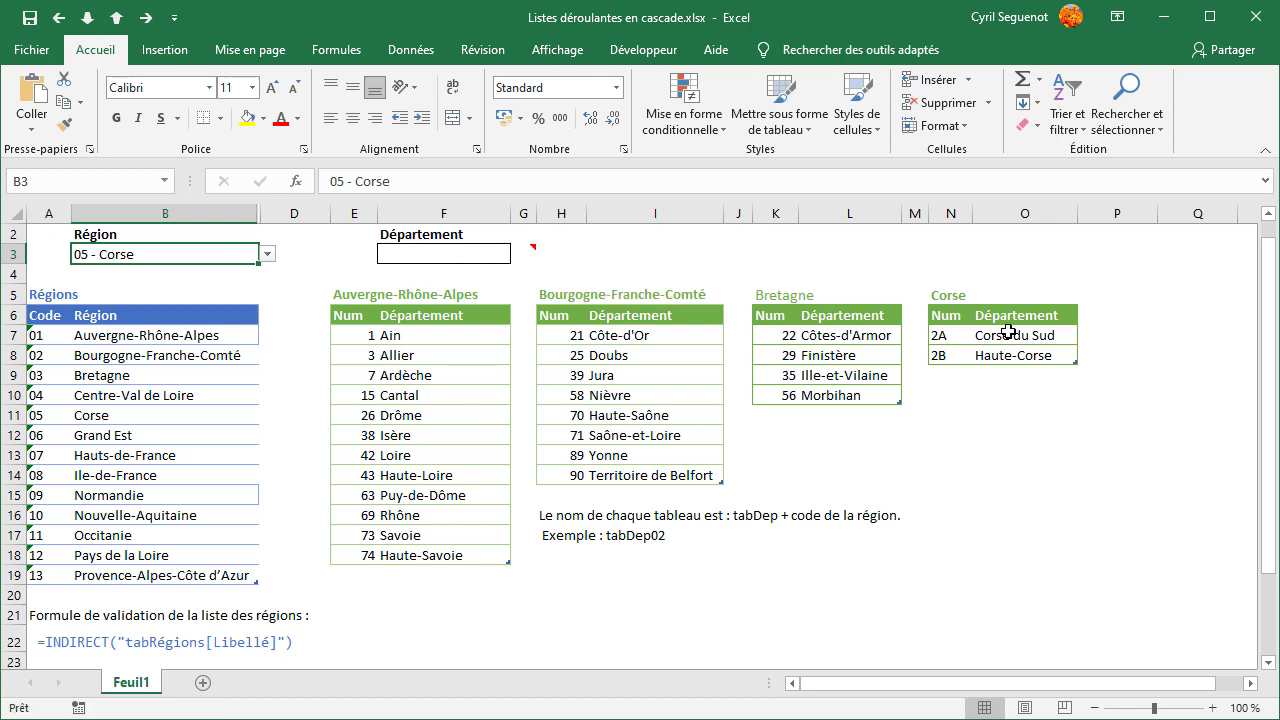
click(1005, 335)
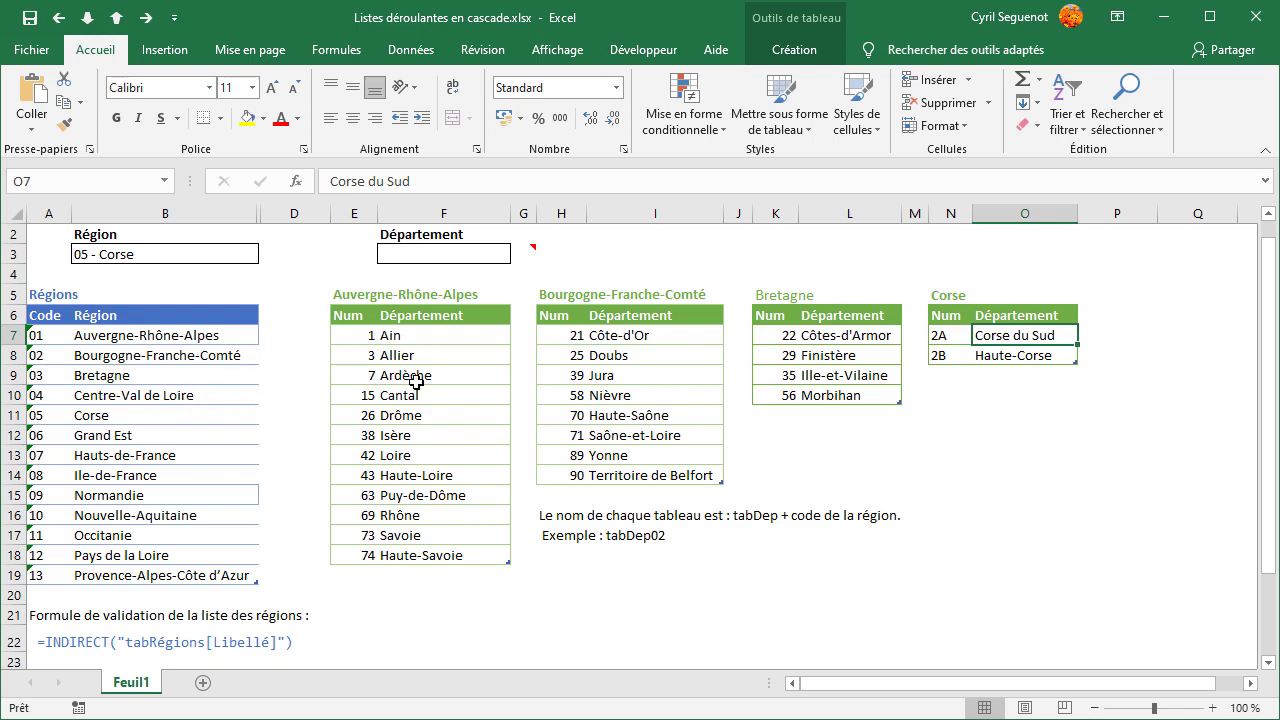
Check the table names of the Auvergne-Rhône-Alpes and Corse department tables against their codes in the Régions table.
click(455, 372)
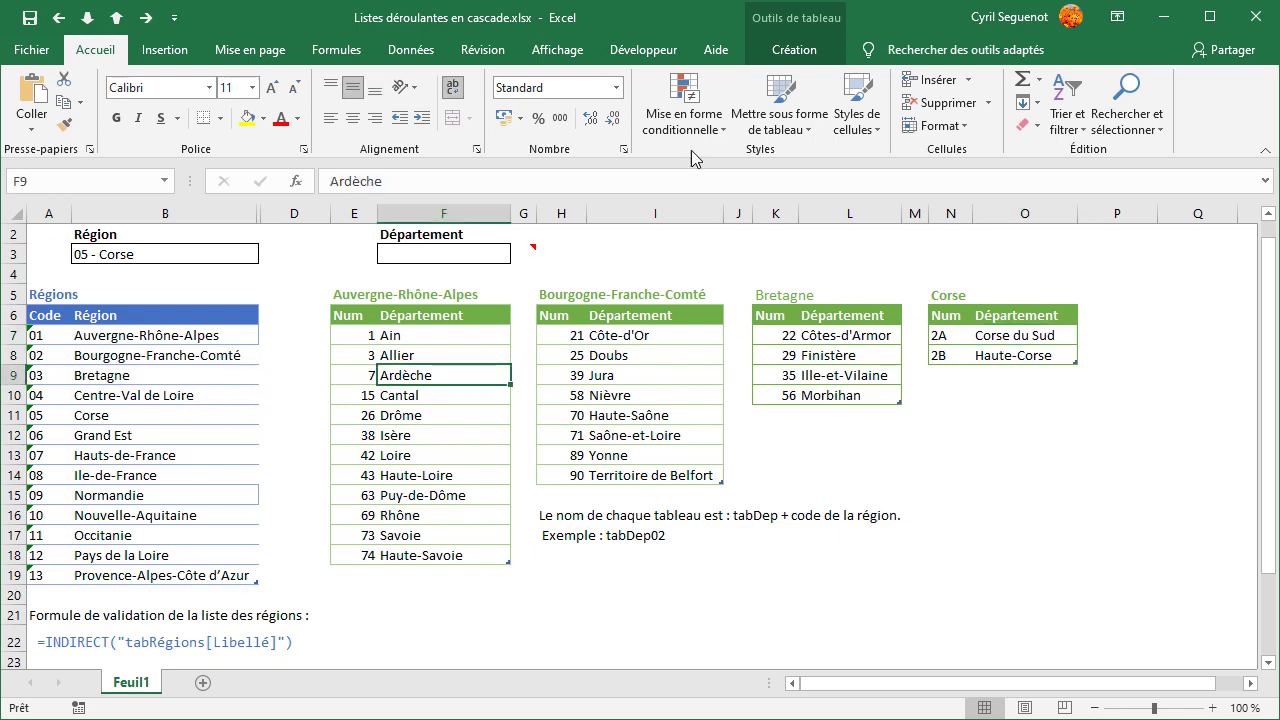
click(808, 52)
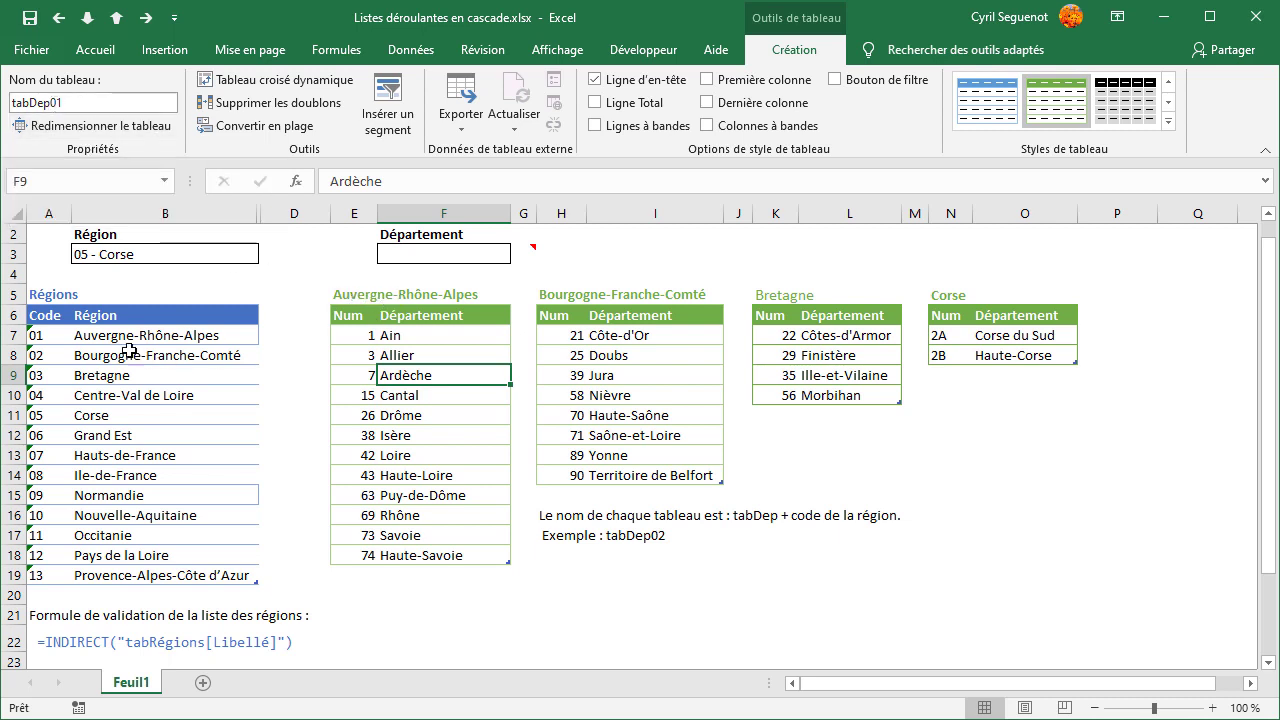
click(40, 336)
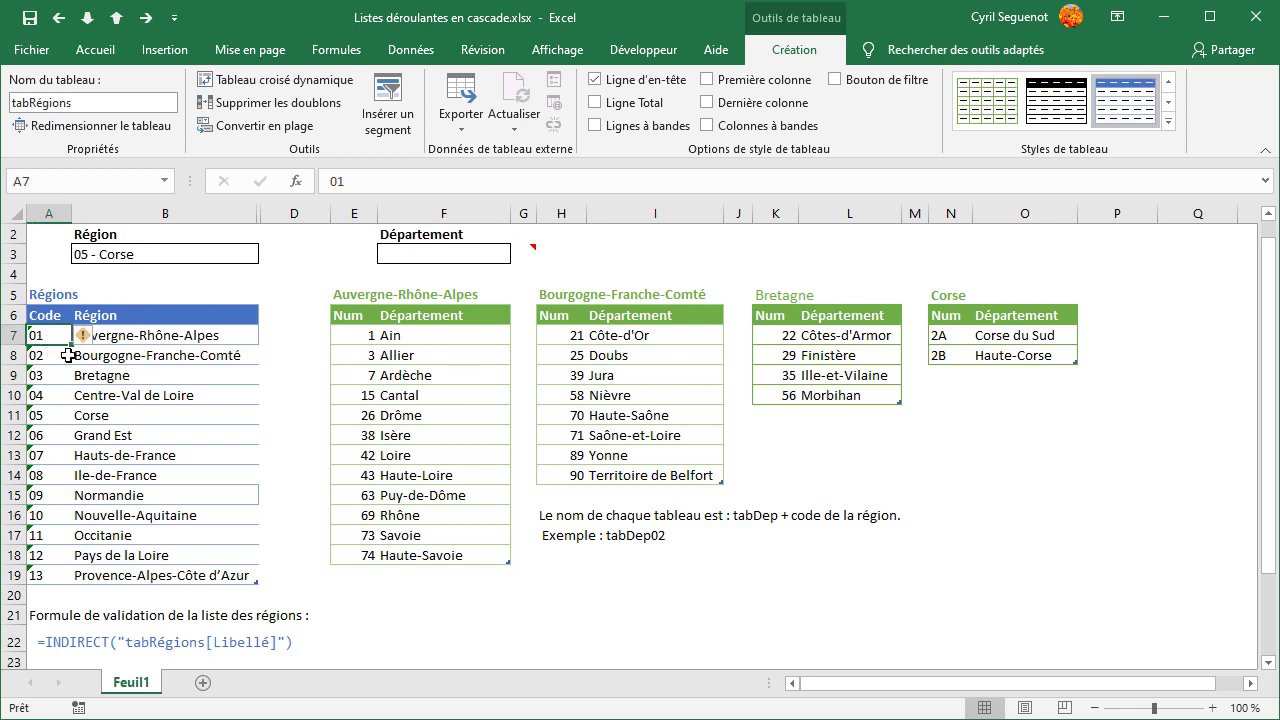
click(986, 336)
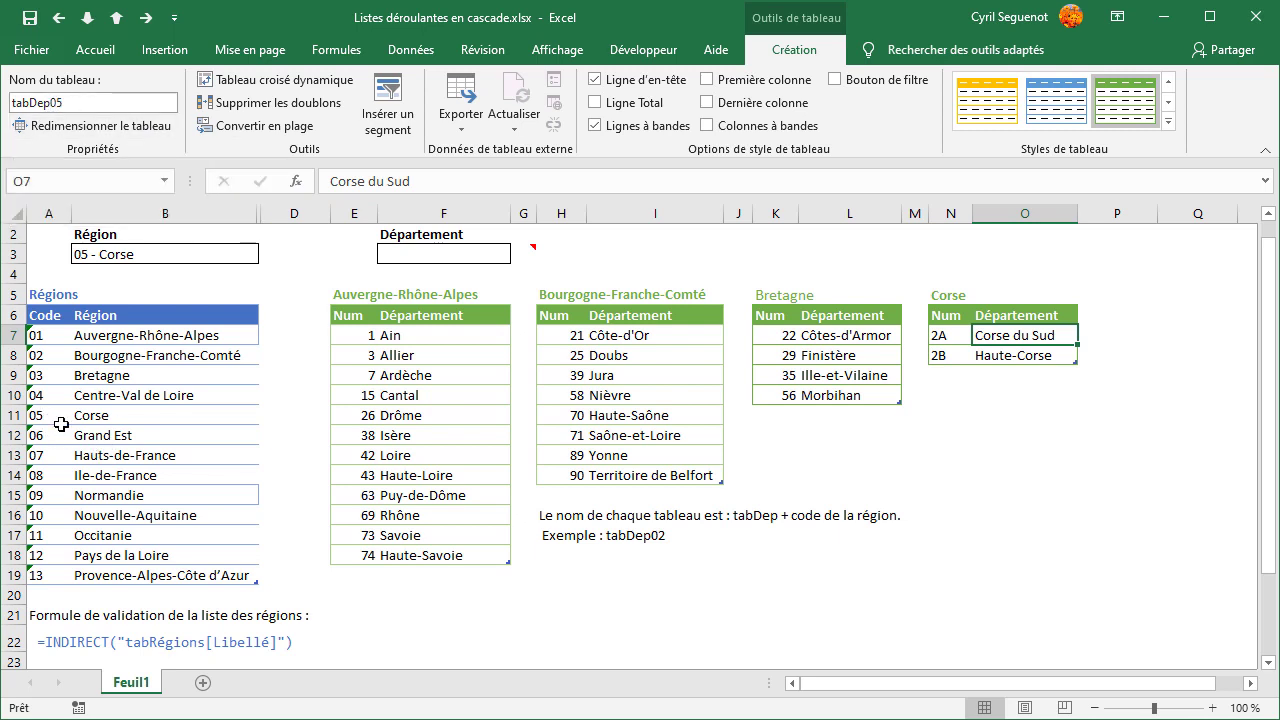
click(103, 425)
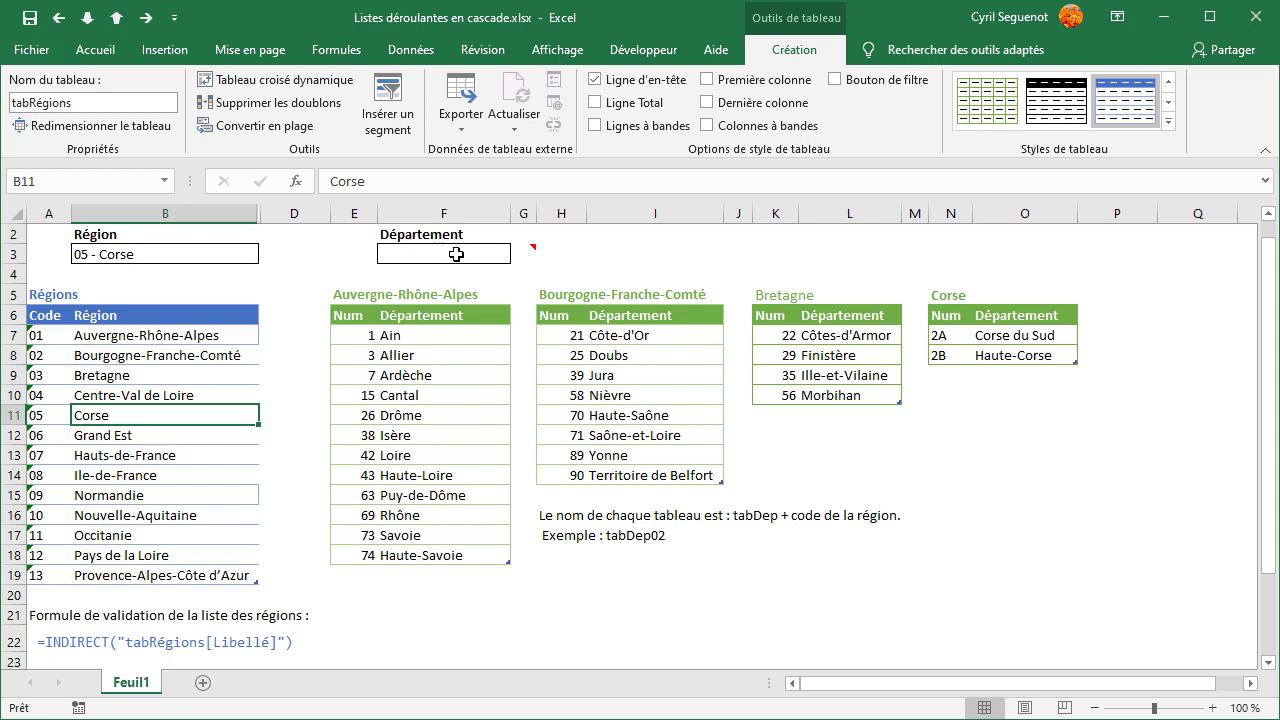
Inspect the data validation of Département cell F3, including its allowed types and source formula, and close it without changes.
click(456, 254)
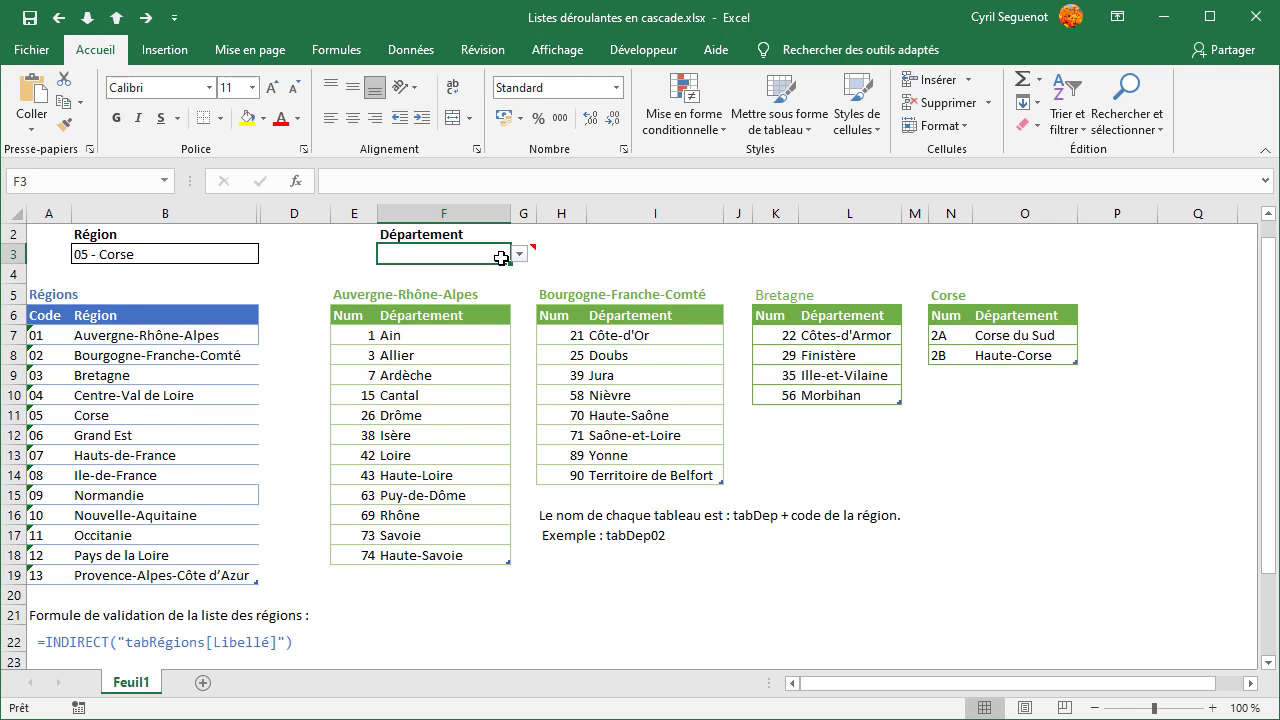
click(180, 52)
click(412, 50)
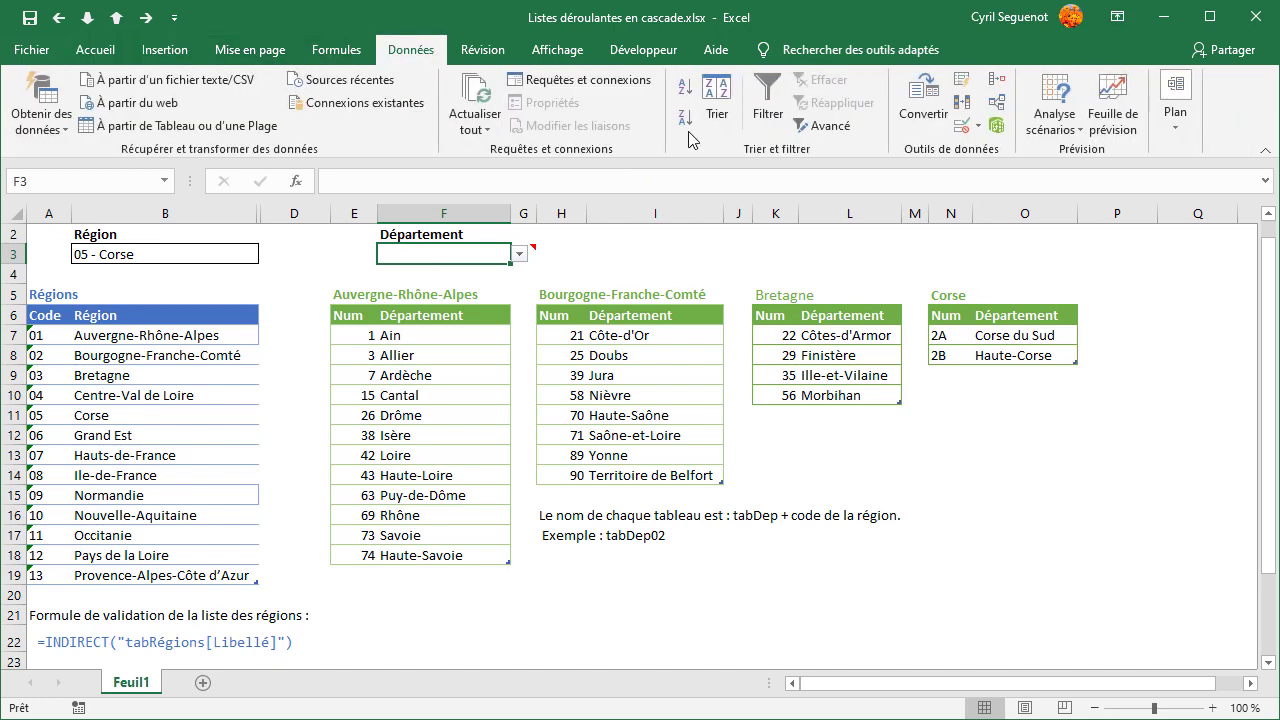
click(961, 126)
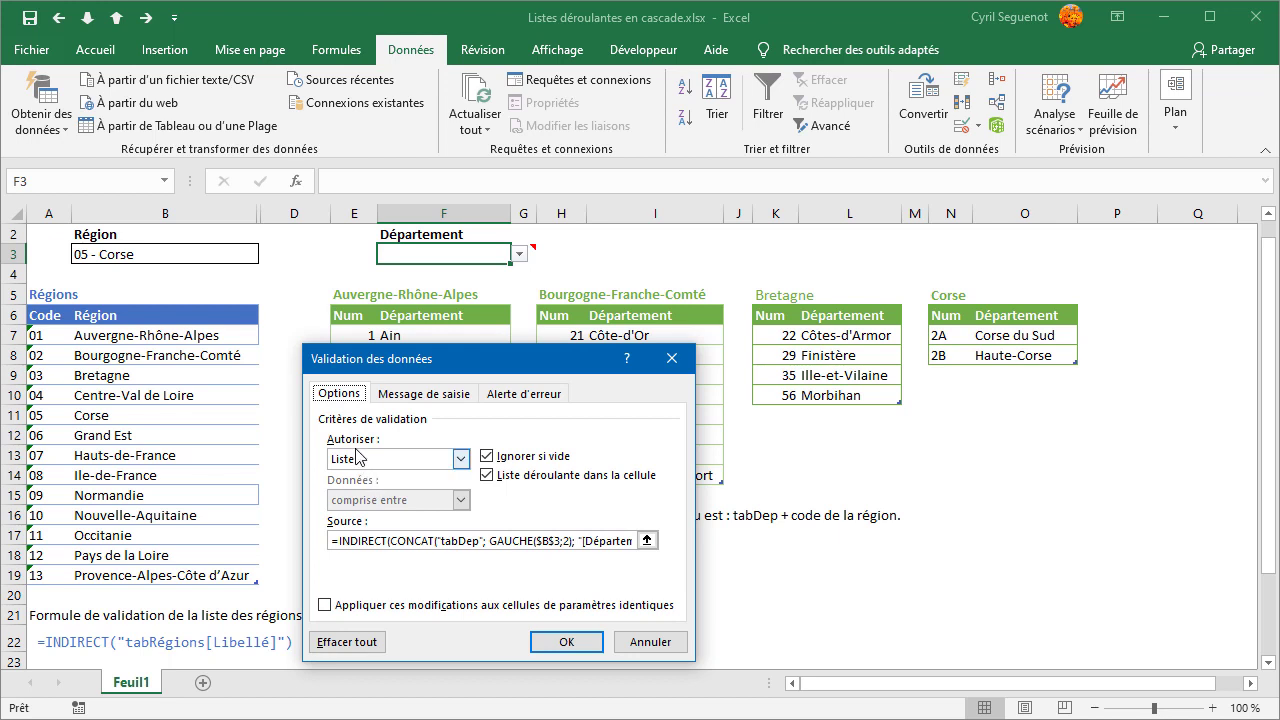
click(461, 458)
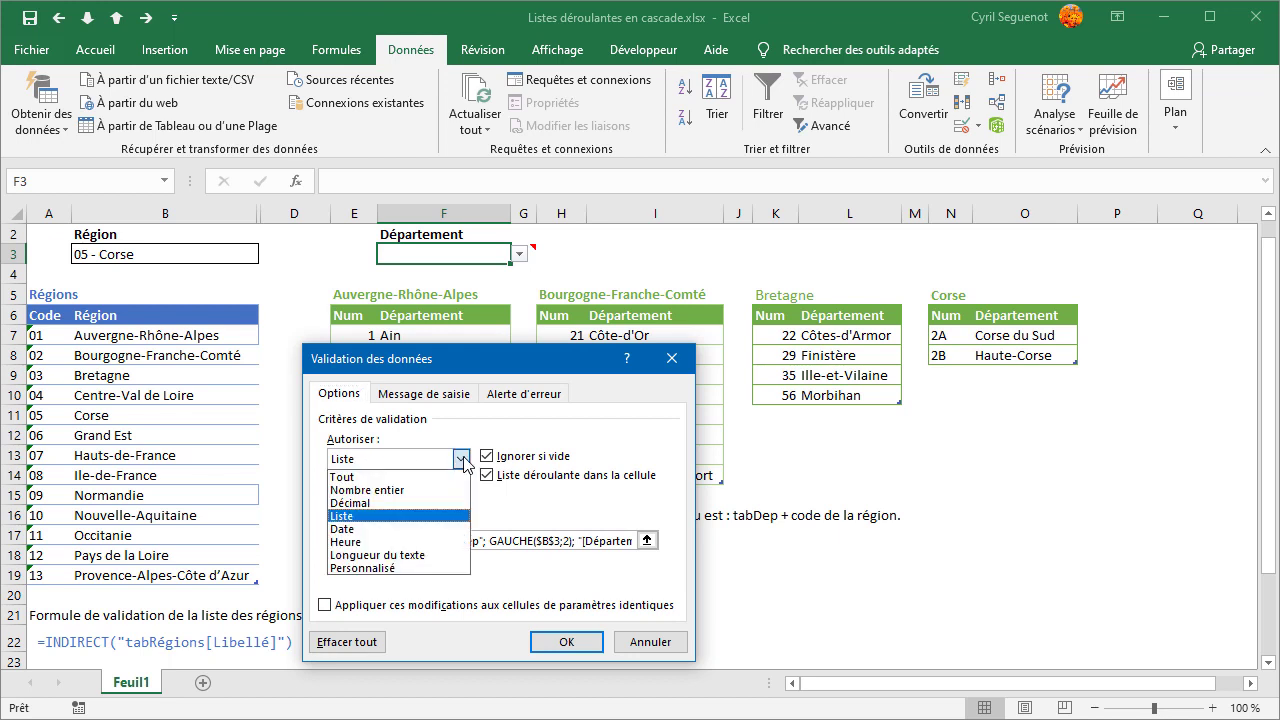
click(461, 458)
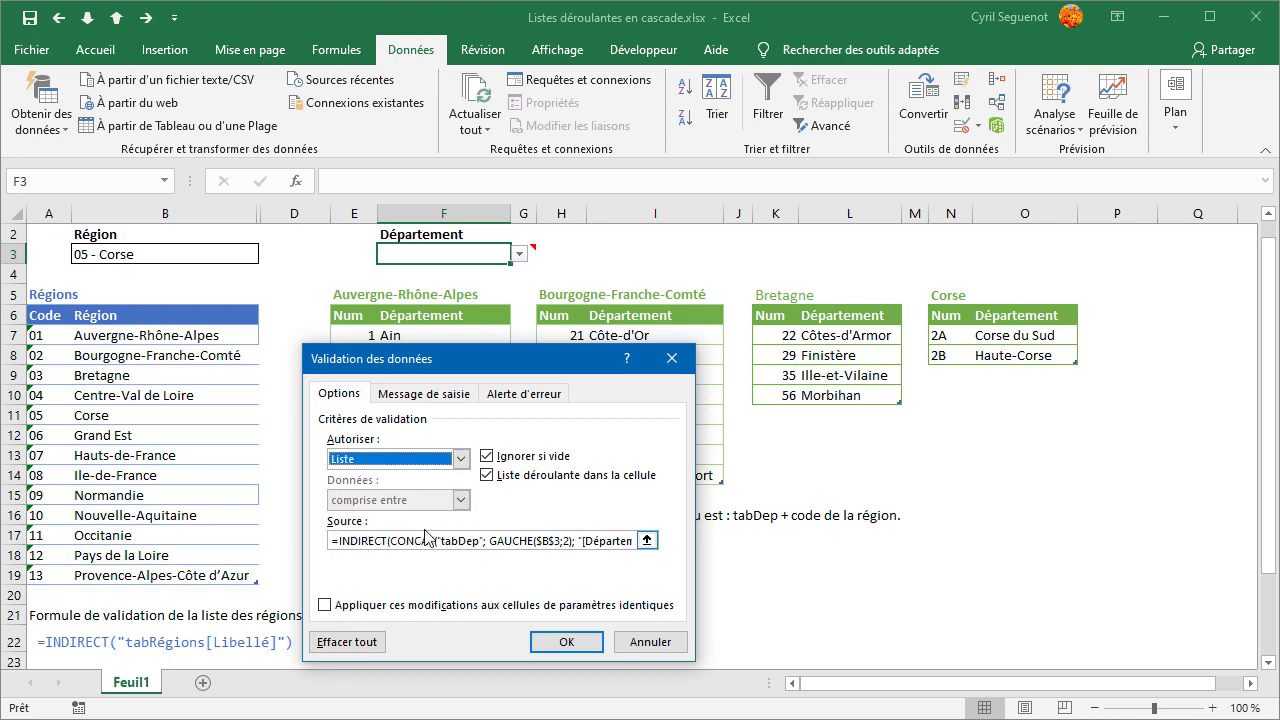
click(648, 645)
Collapse the ribbon and examine the validation formula for the department list in row 25.
click(423, 632)
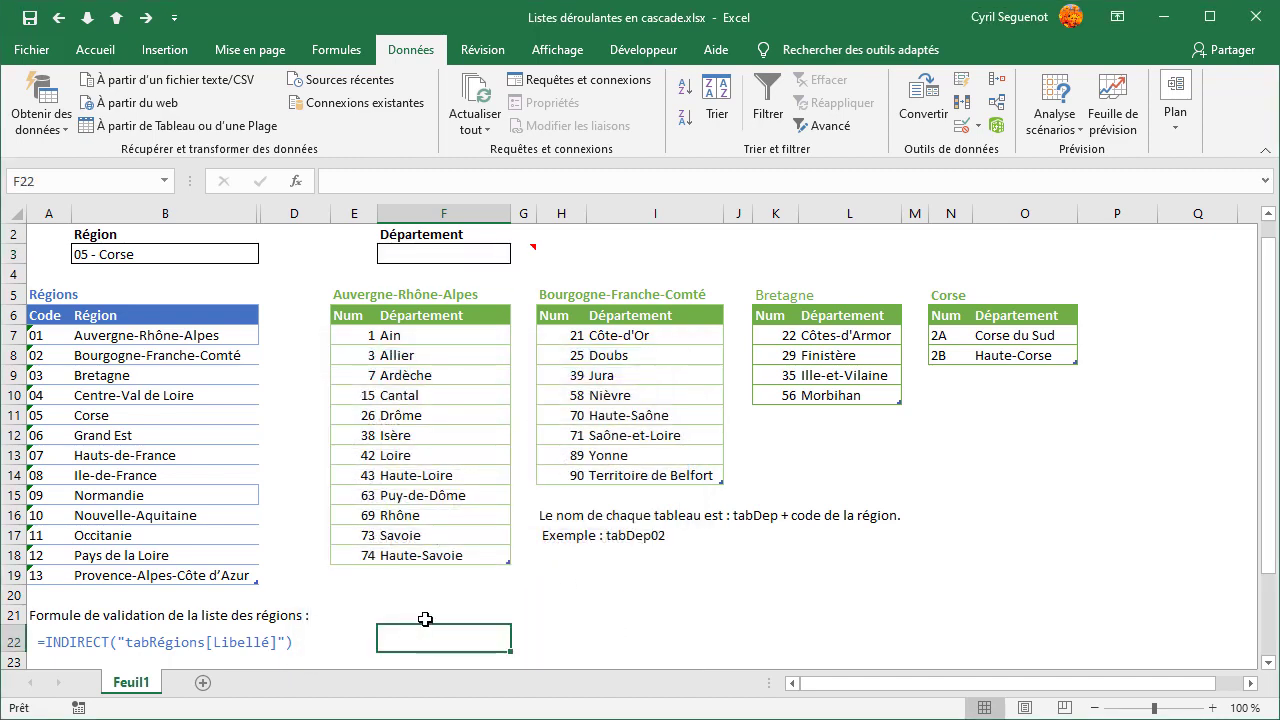
click(1268, 155)
click(88, 612)
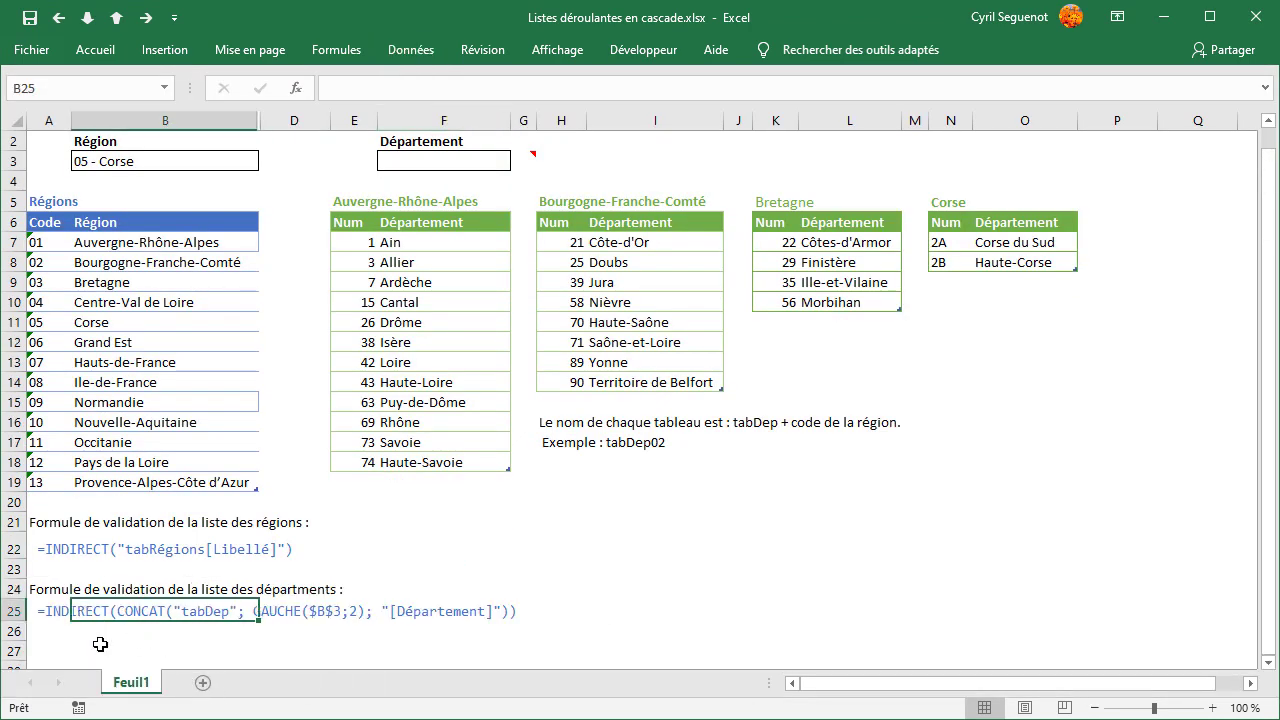
click(100, 648)
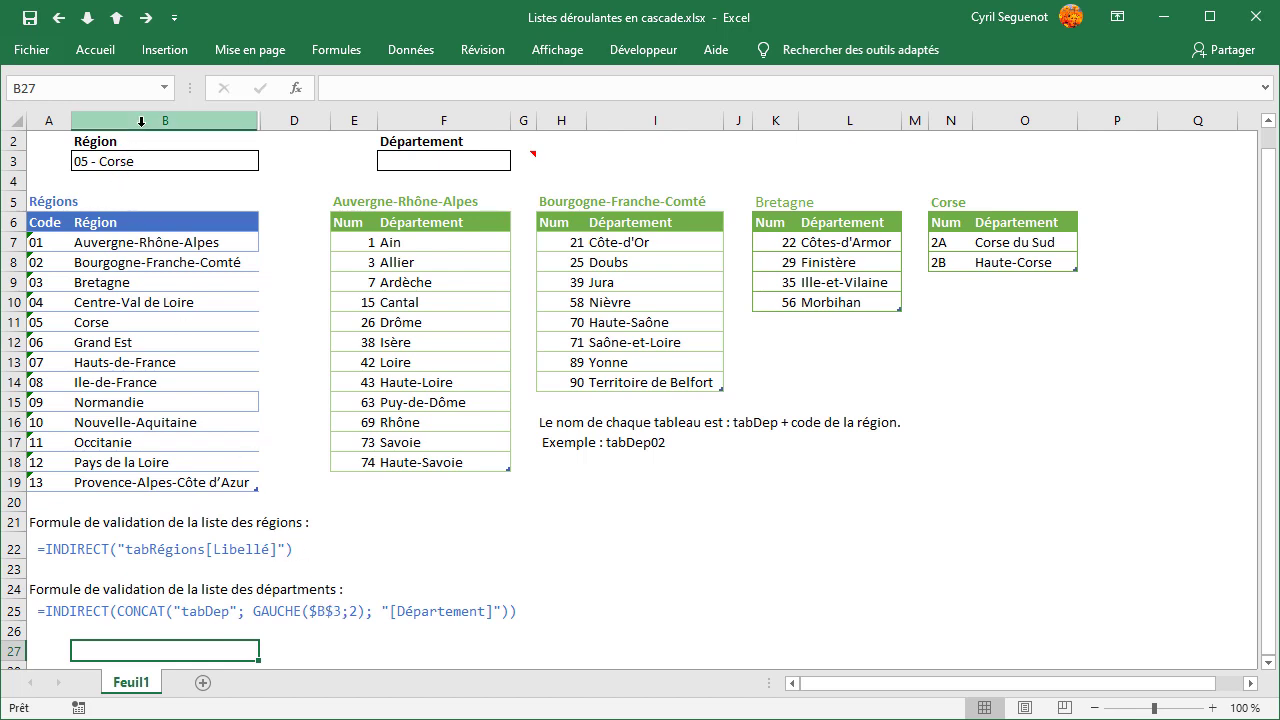
Compare the region code in B3 with the name of the Corse department table in its table properties.
click(136, 164)
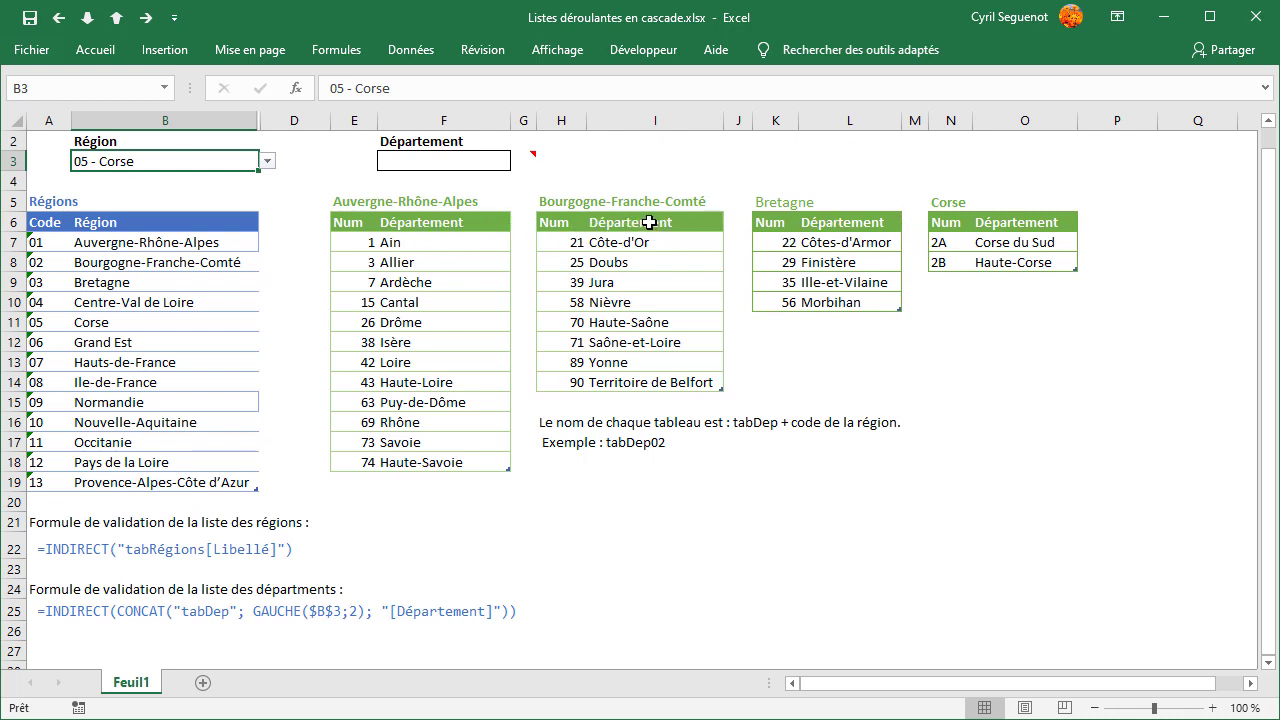
click(987, 250)
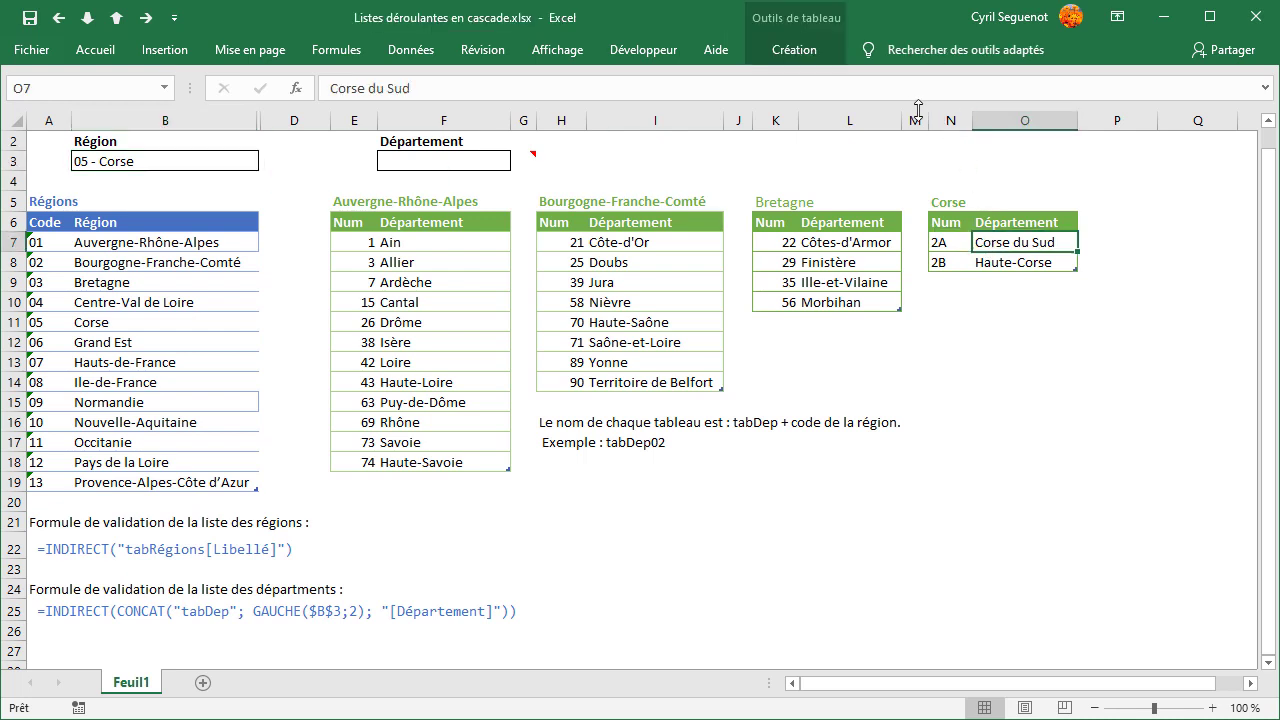
click(795, 55)
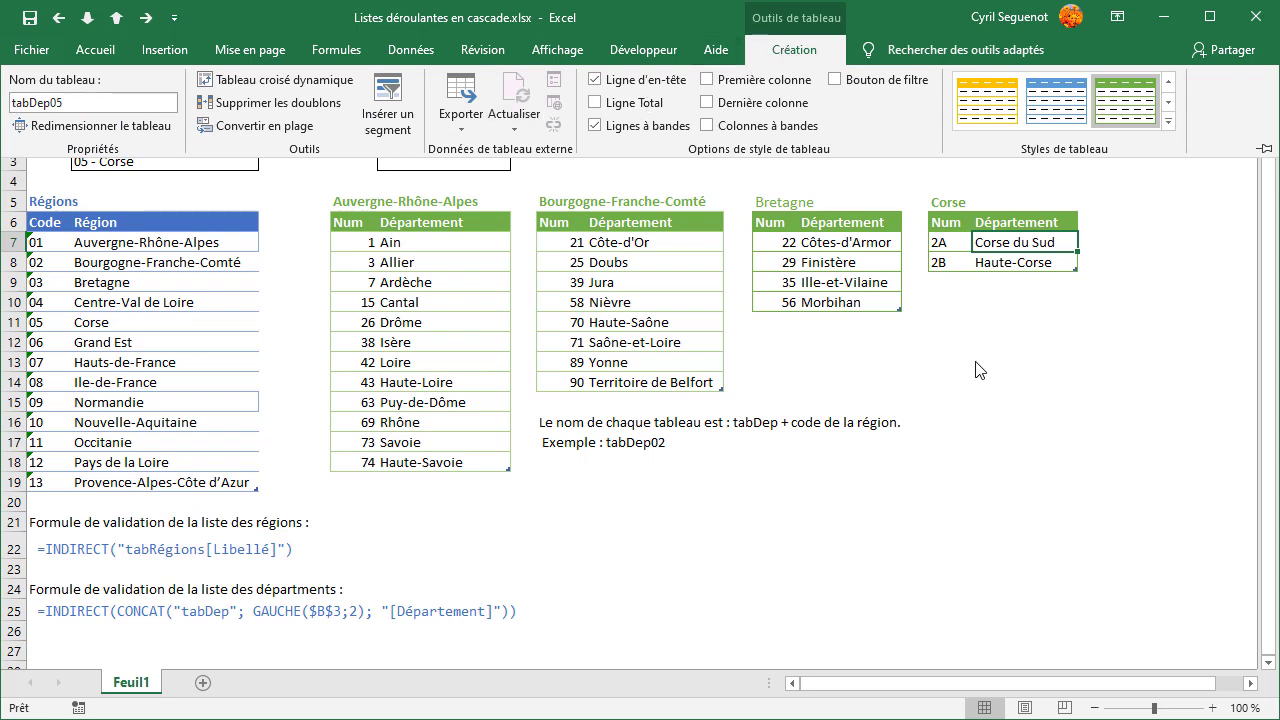
click(883, 347)
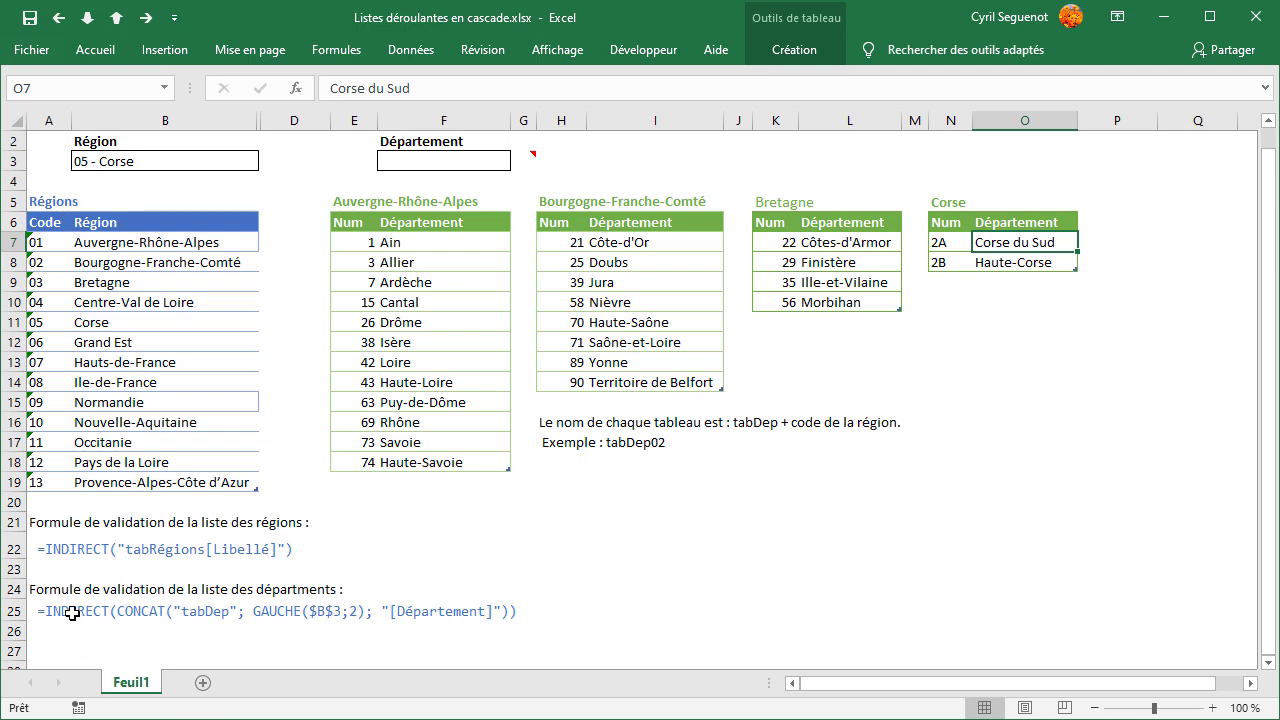
Choose 08 - Ile-de-France as the region in B3 and try the Département list in F3.
click(470, 163)
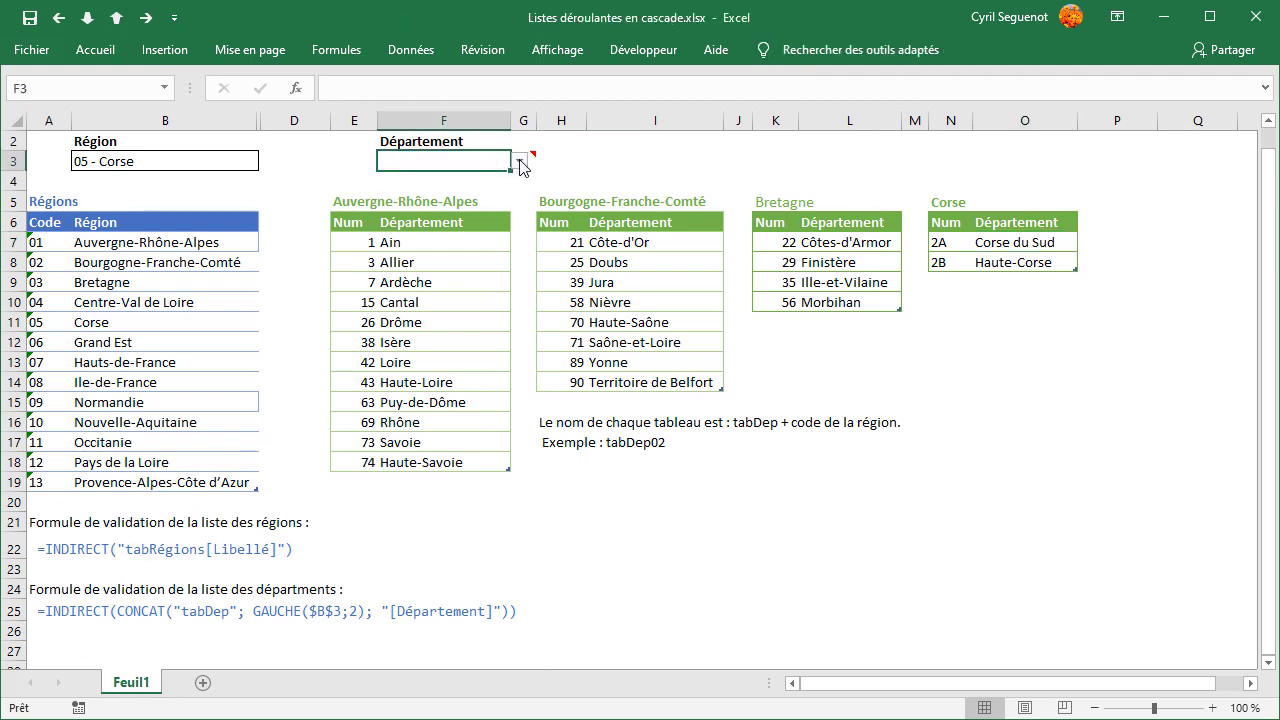
click(250, 162)
click(267, 162)
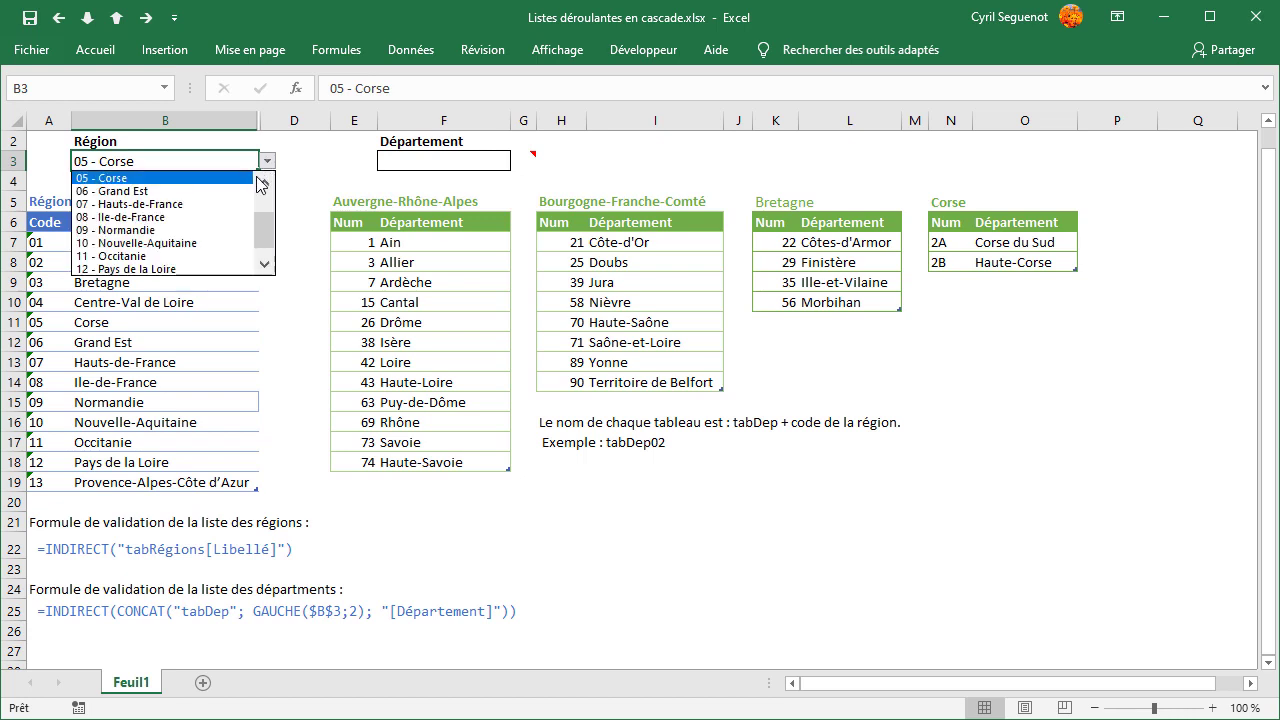
click(150, 217)
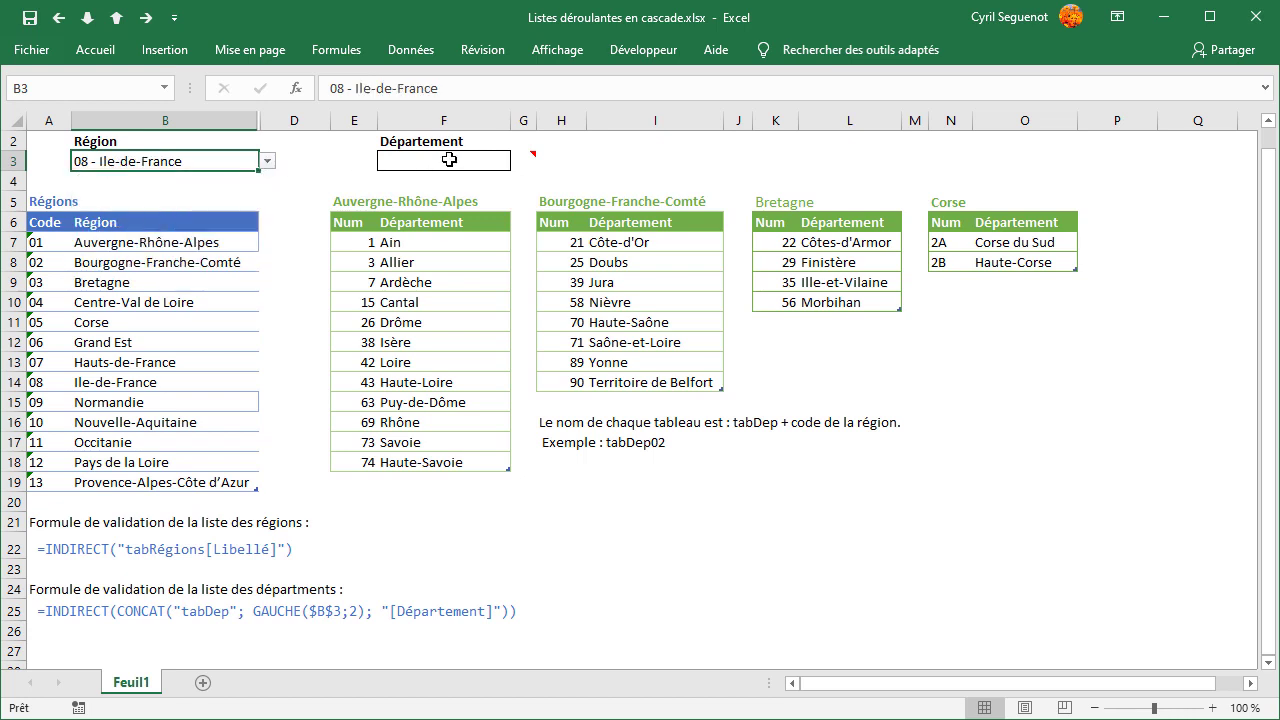
click(472, 161)
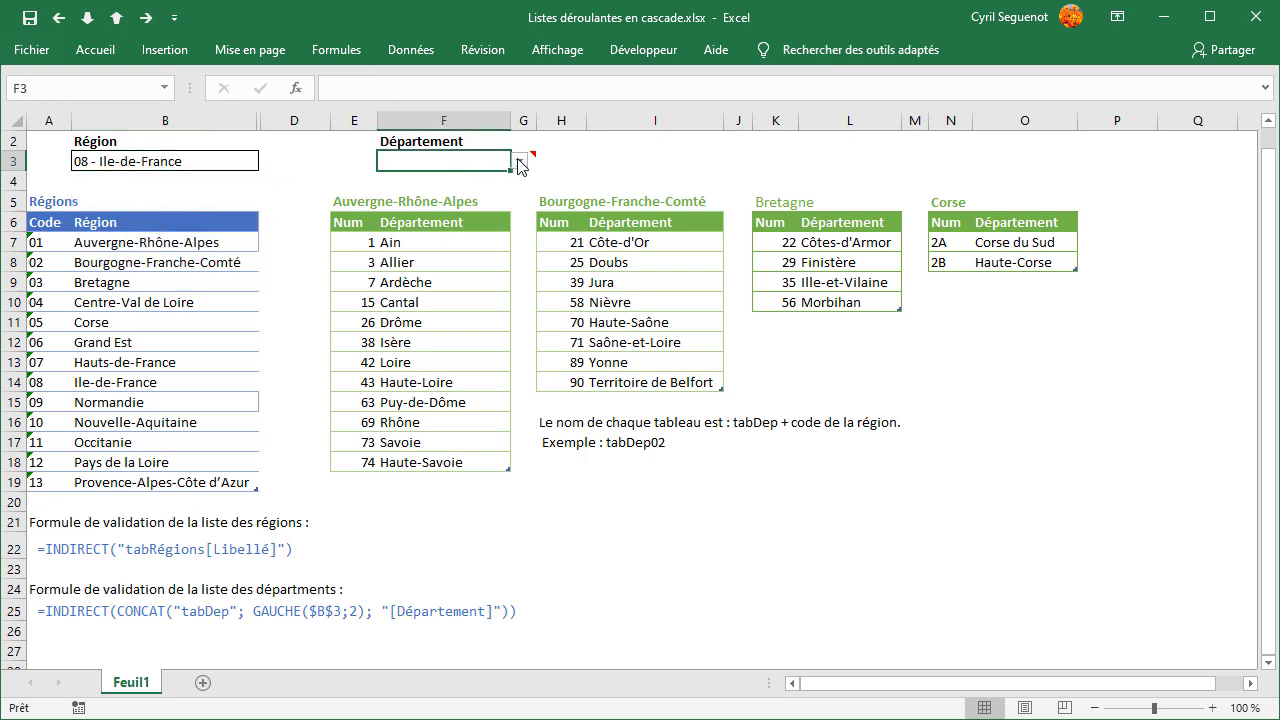
Choose 02 - Bourgogne-Franche-Comté as the region in B3, then view and close the Département list in F3.
click(134, 165)
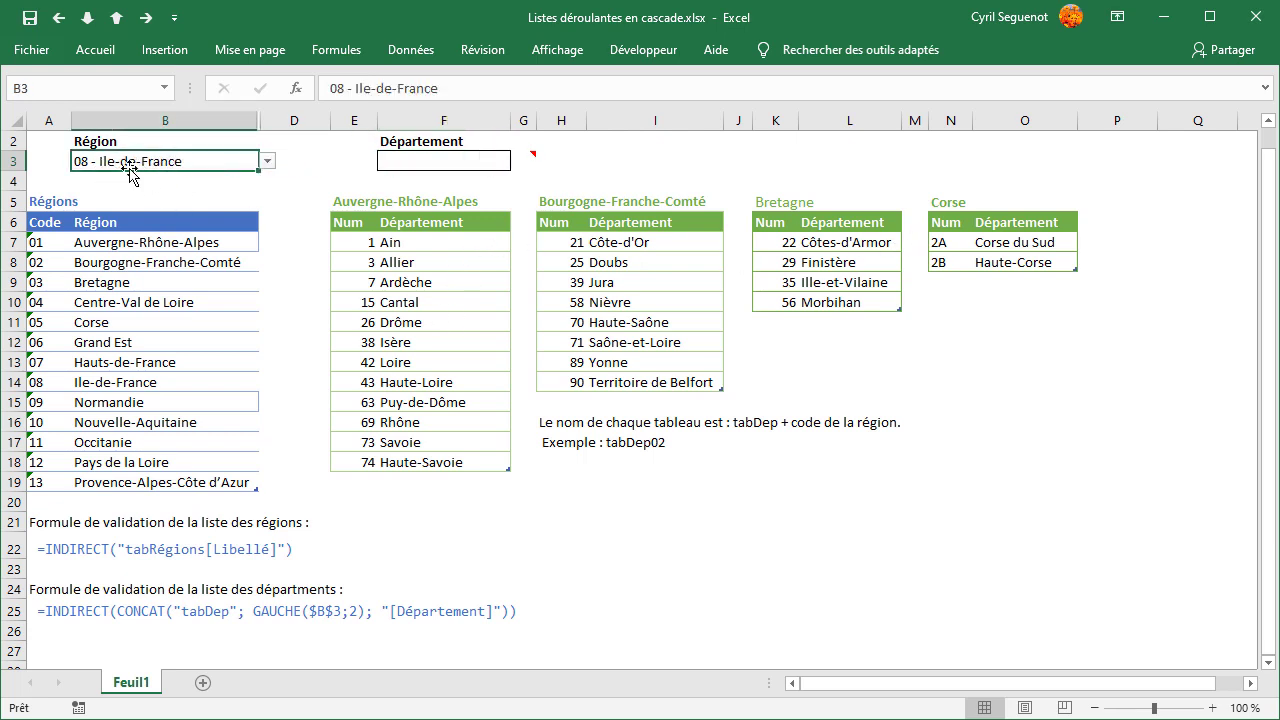
click(268, 162)
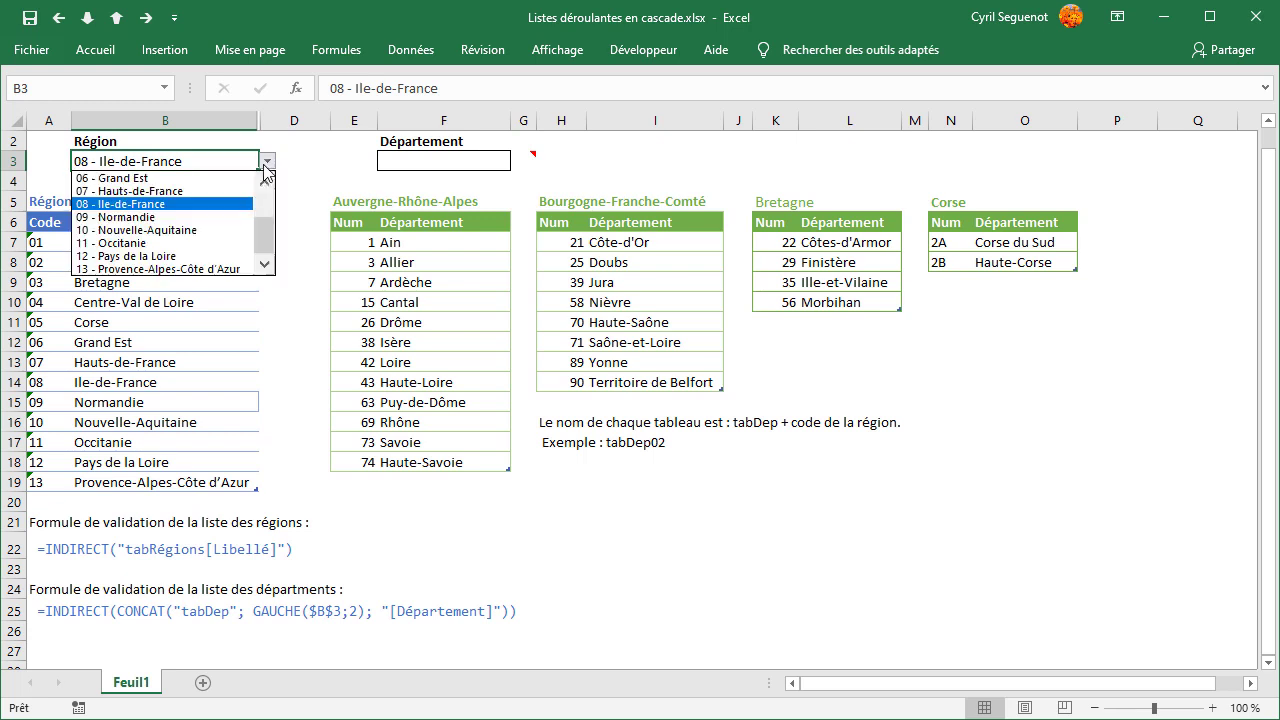
scroll(264, 231, up, 2)
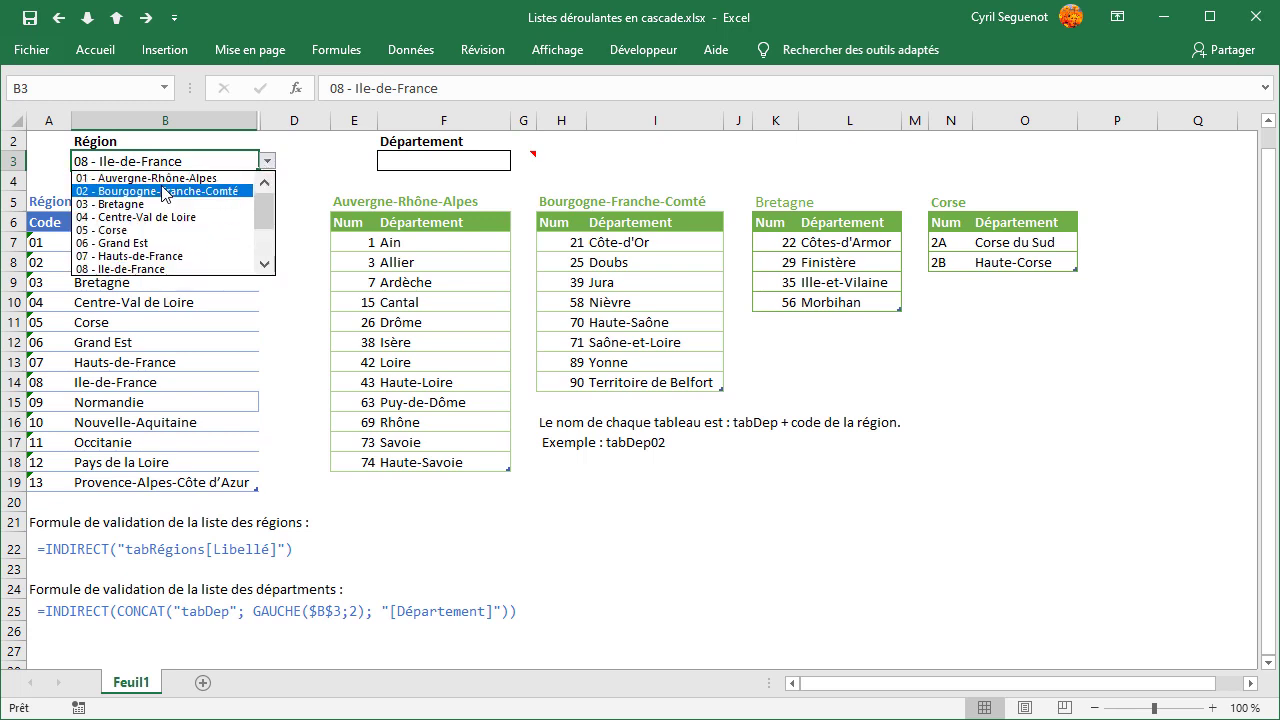
click(165, 191)
click(500, 160)
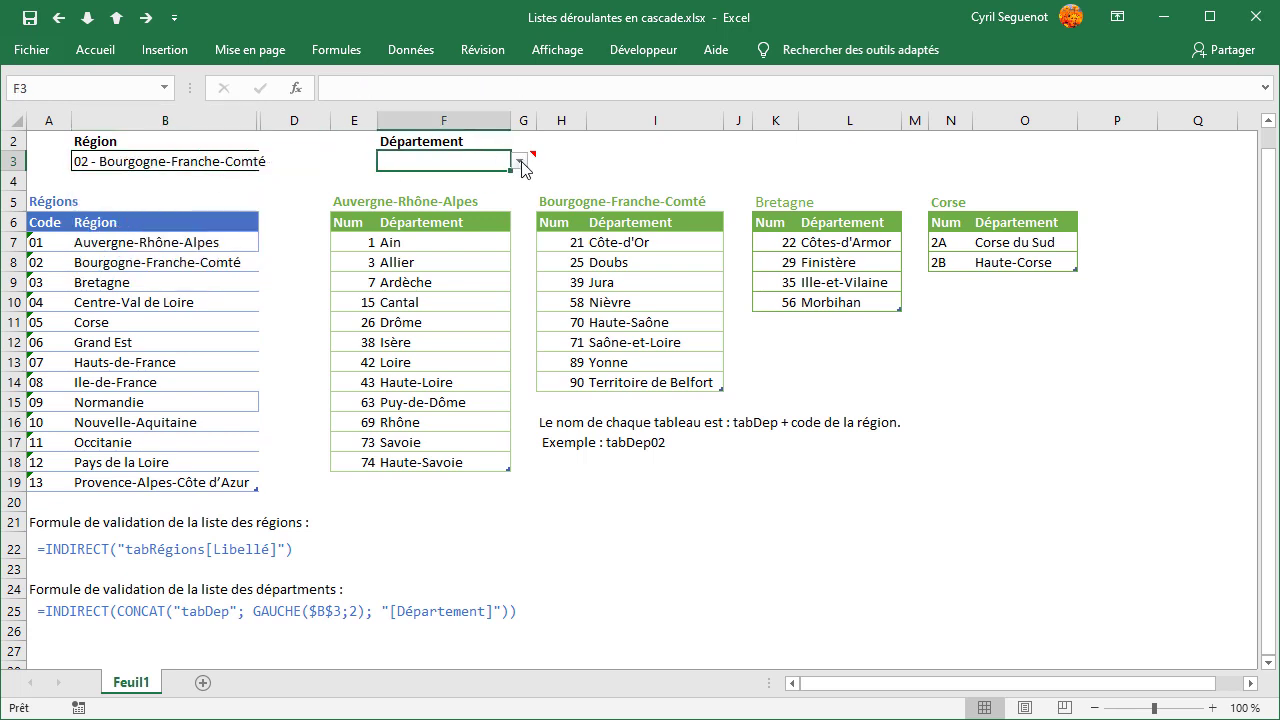
click(521, 162)
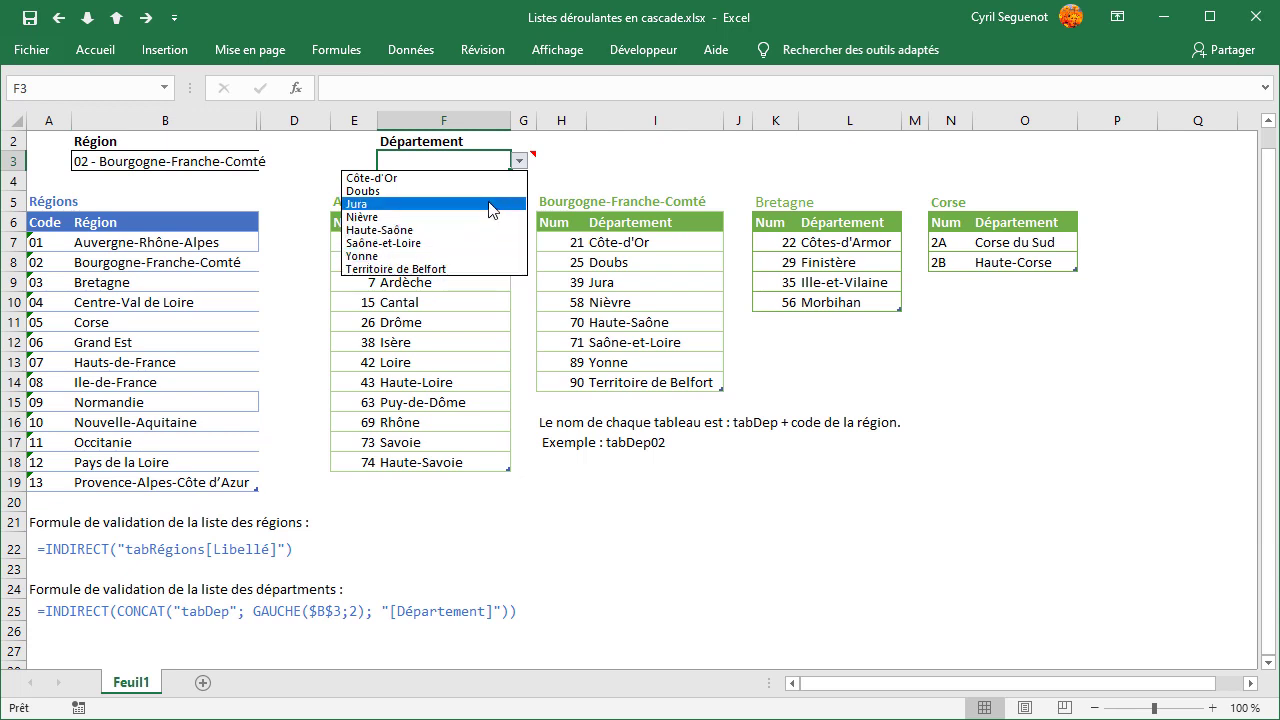
click(521, 162)
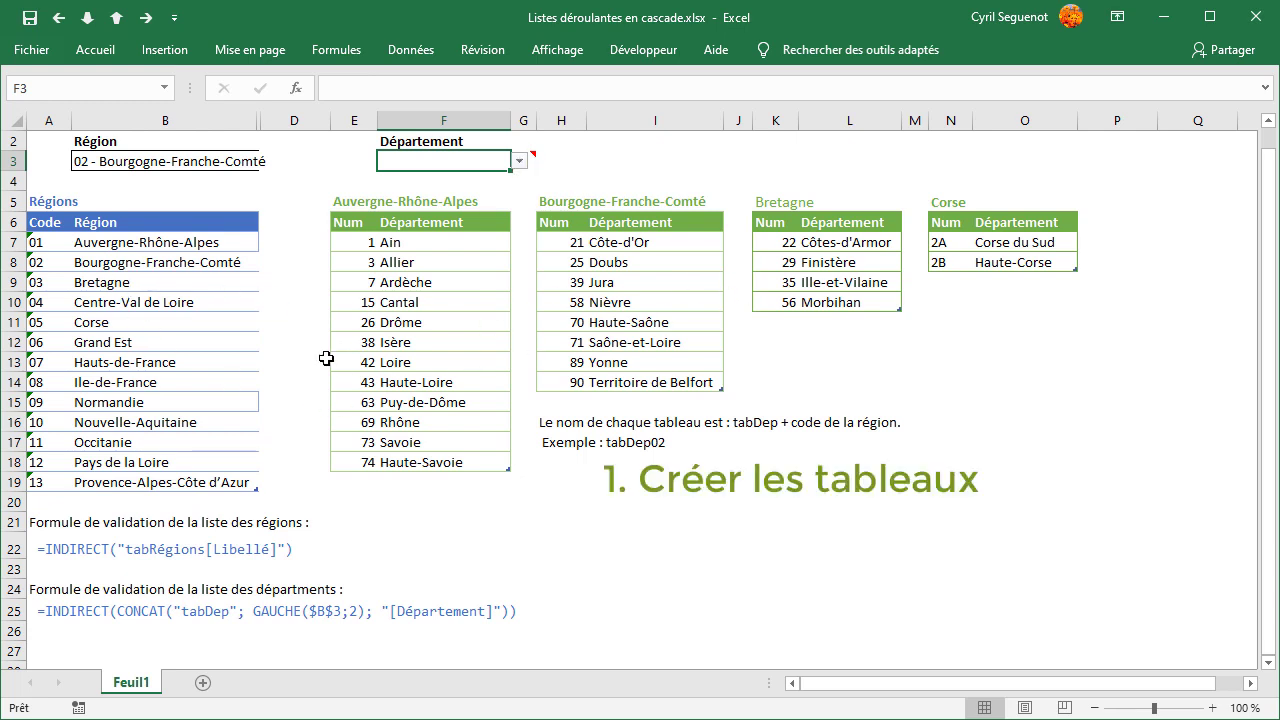
Review the Région and Département list cells and the two validation formulas in rows 22 and 25.
click(425, 322)
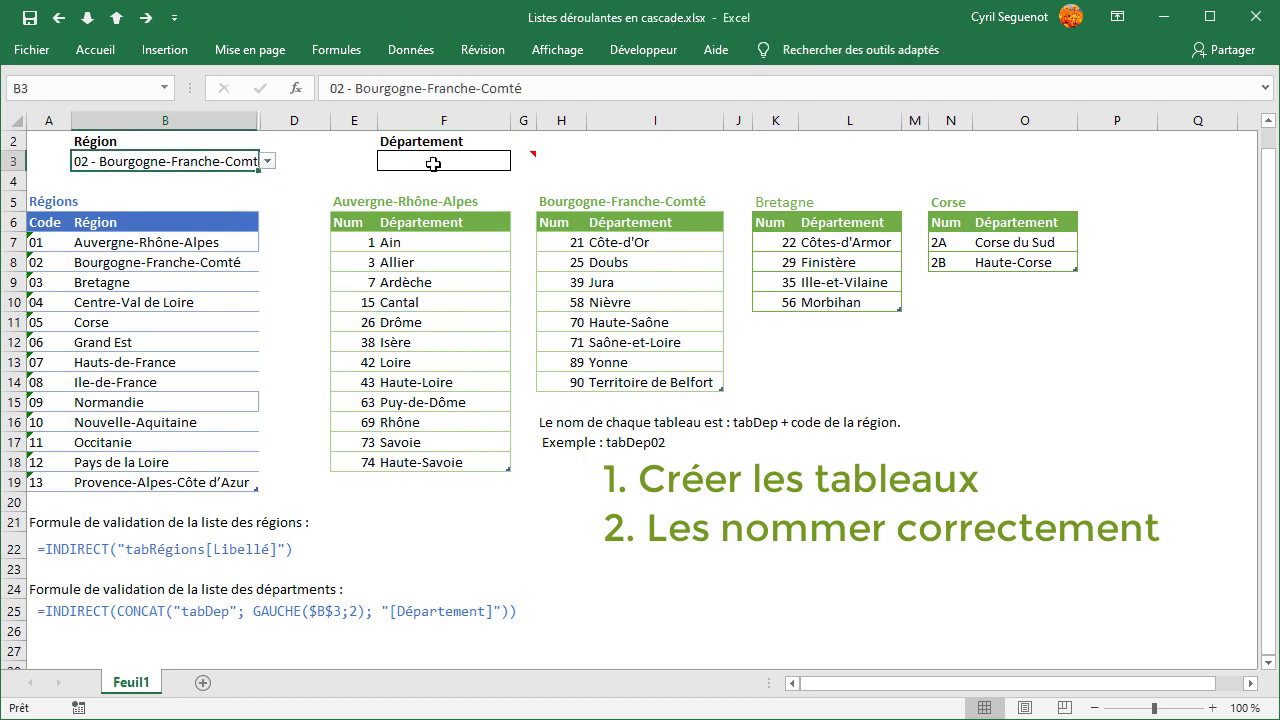
click(432, 159)
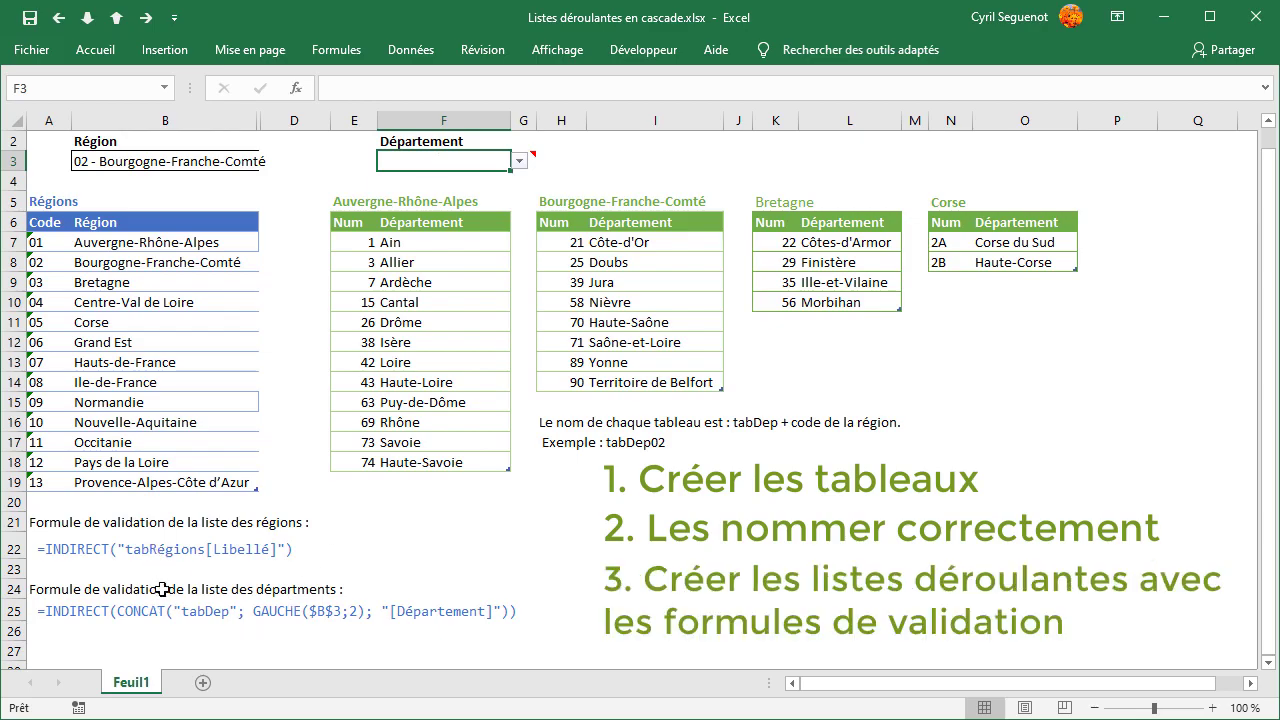
click(439, 537)
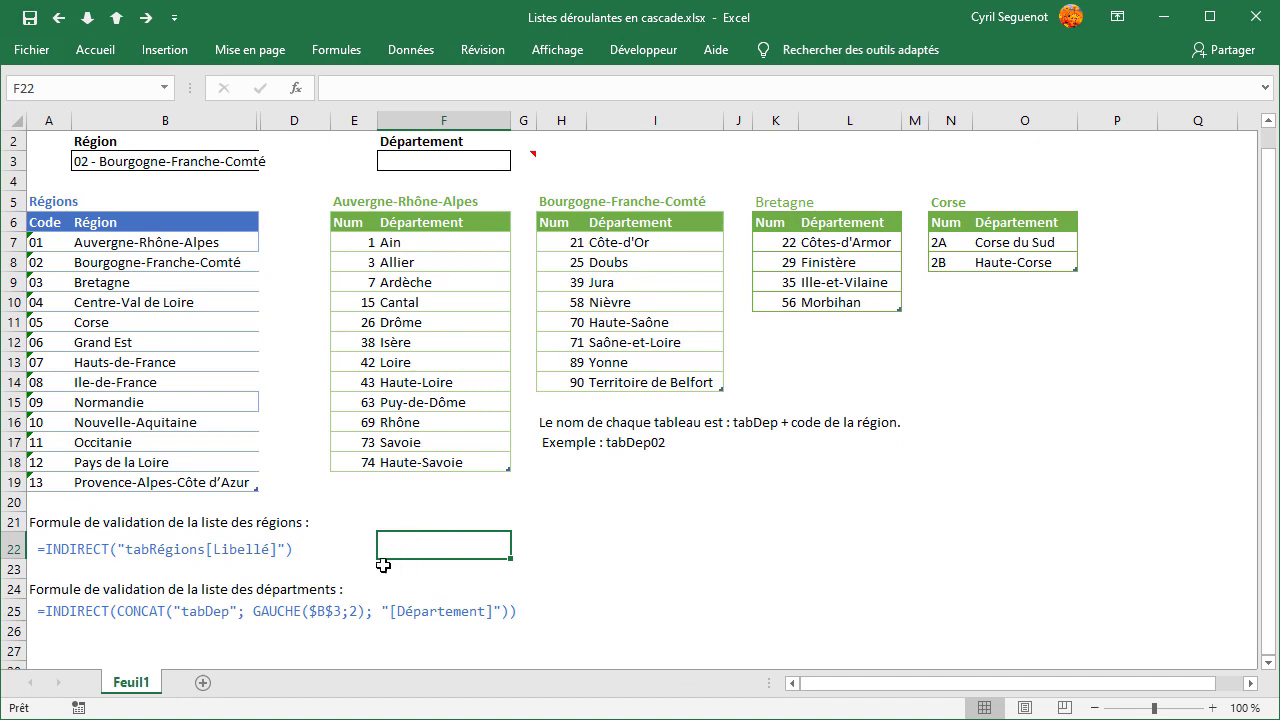
click(195, 612)
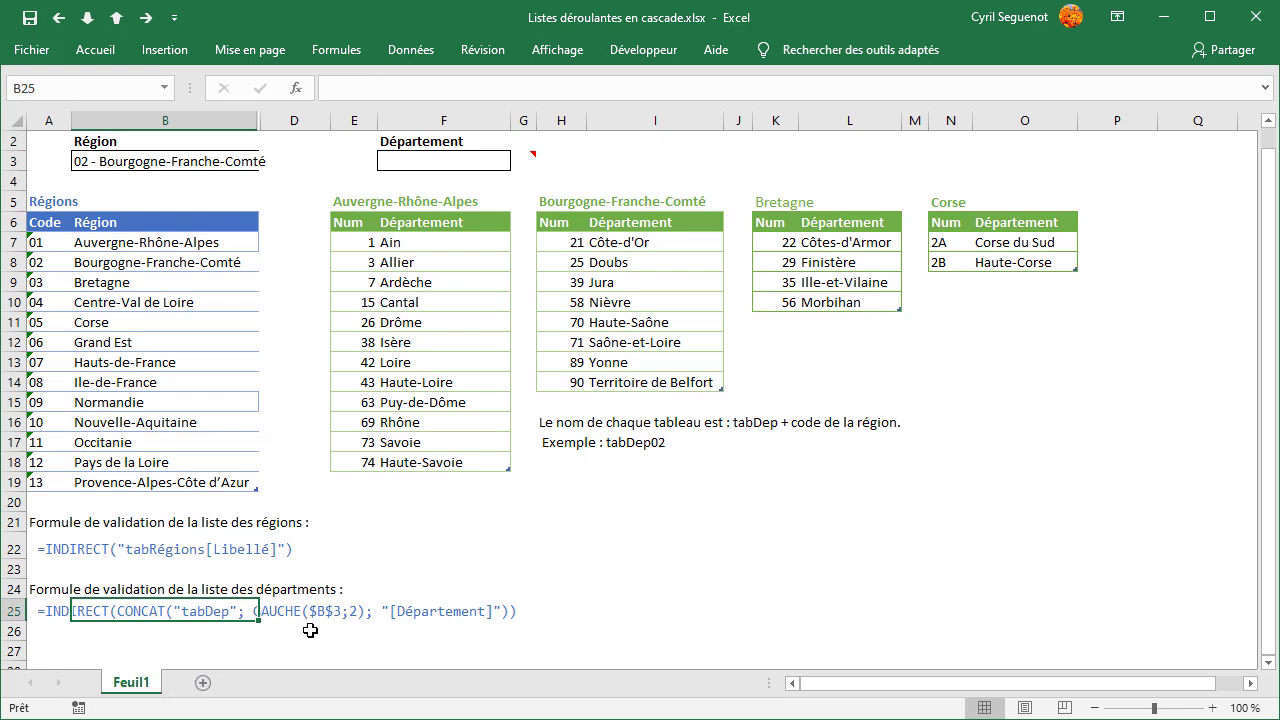
click(348, 616)
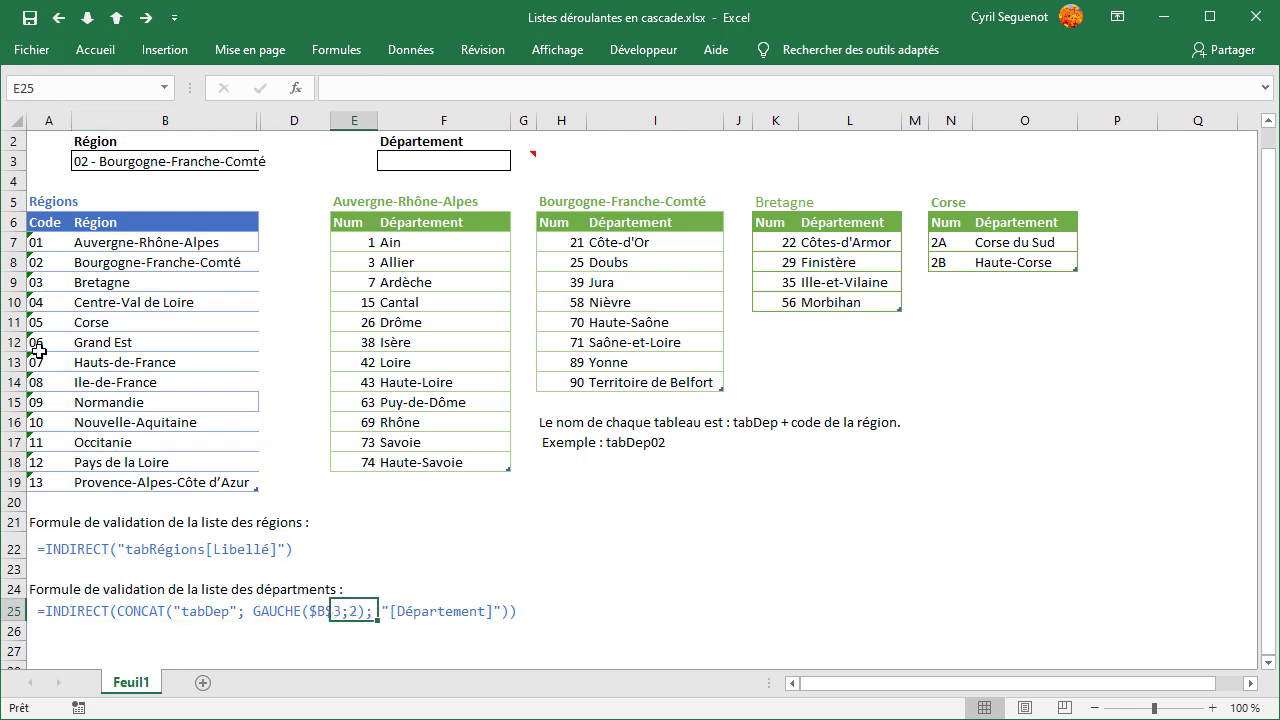
Select all the codes in the Régions table's Code column and check their number format.
click(50, 260)
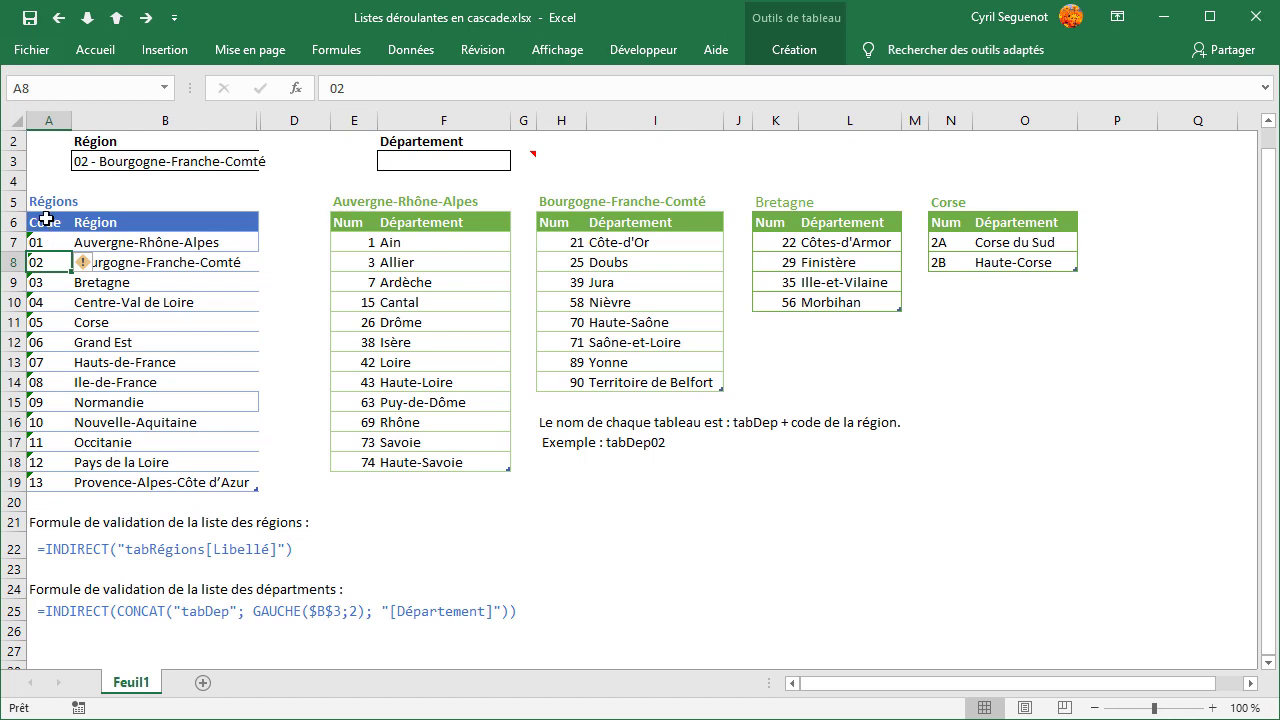
click(46, 218)
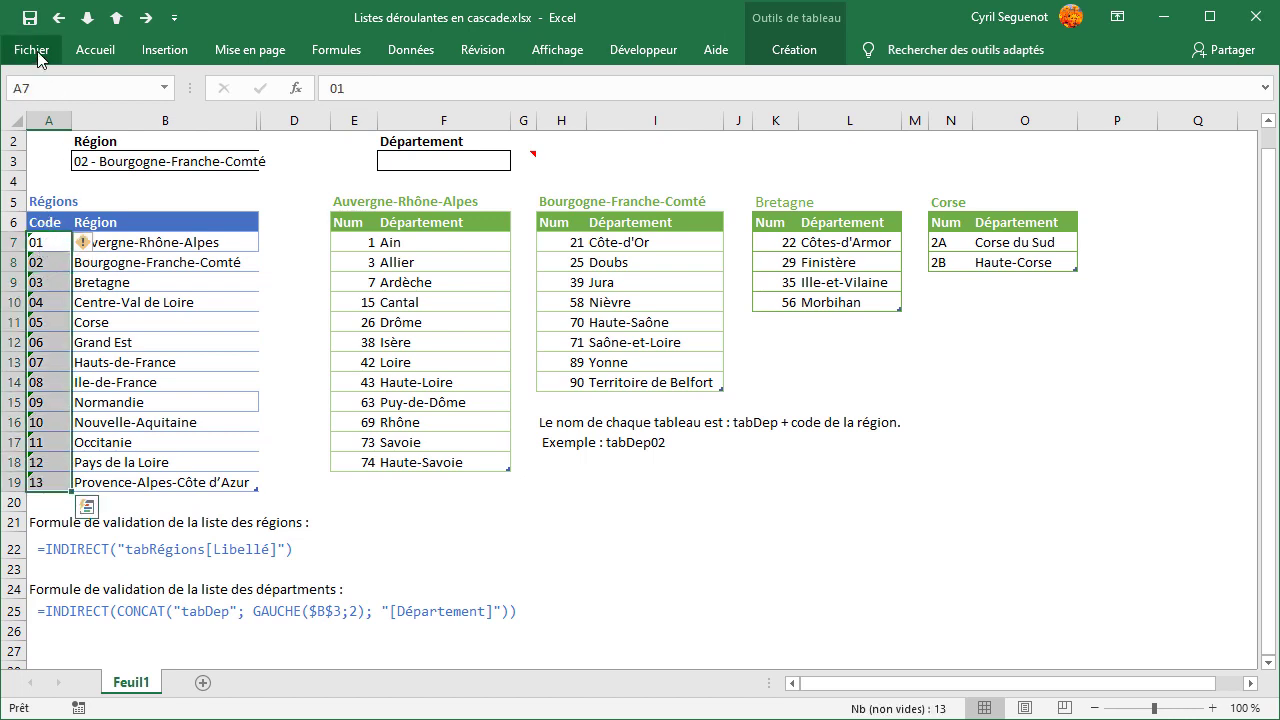
click(95, 50)
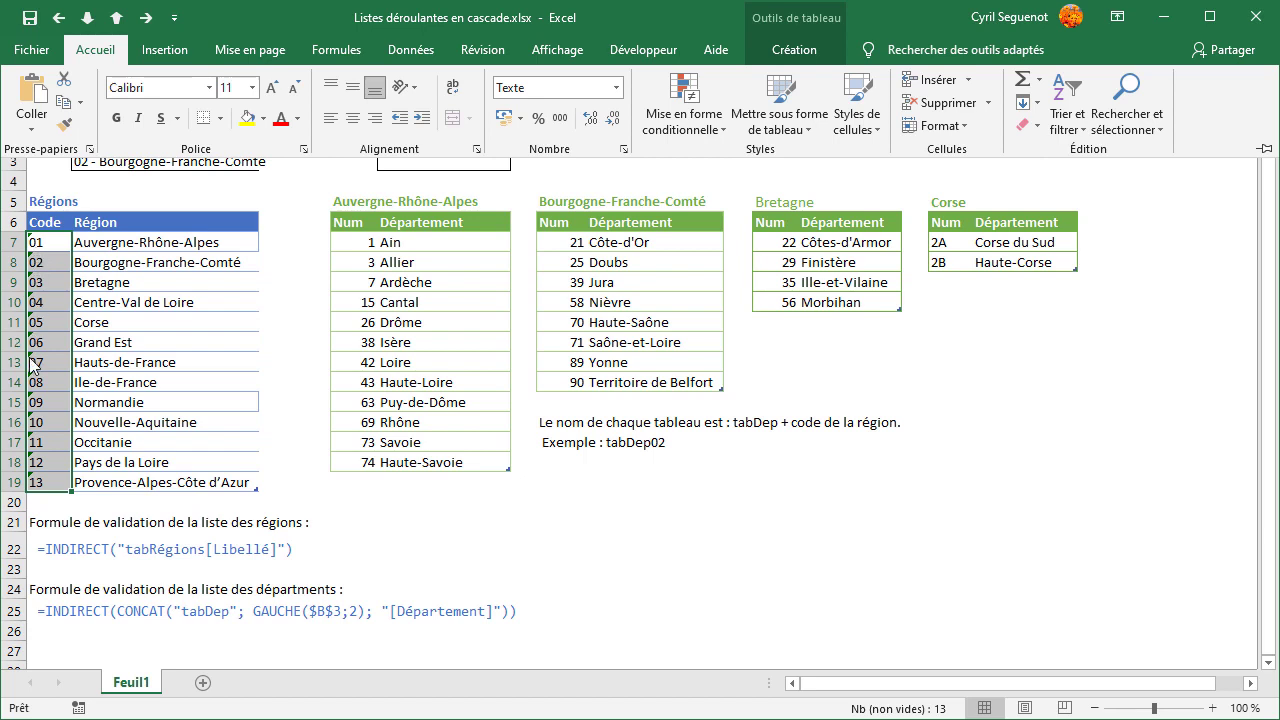
View the choices in the Région dropdown list in B3 and close it keeping the current region.
click(43, 273)
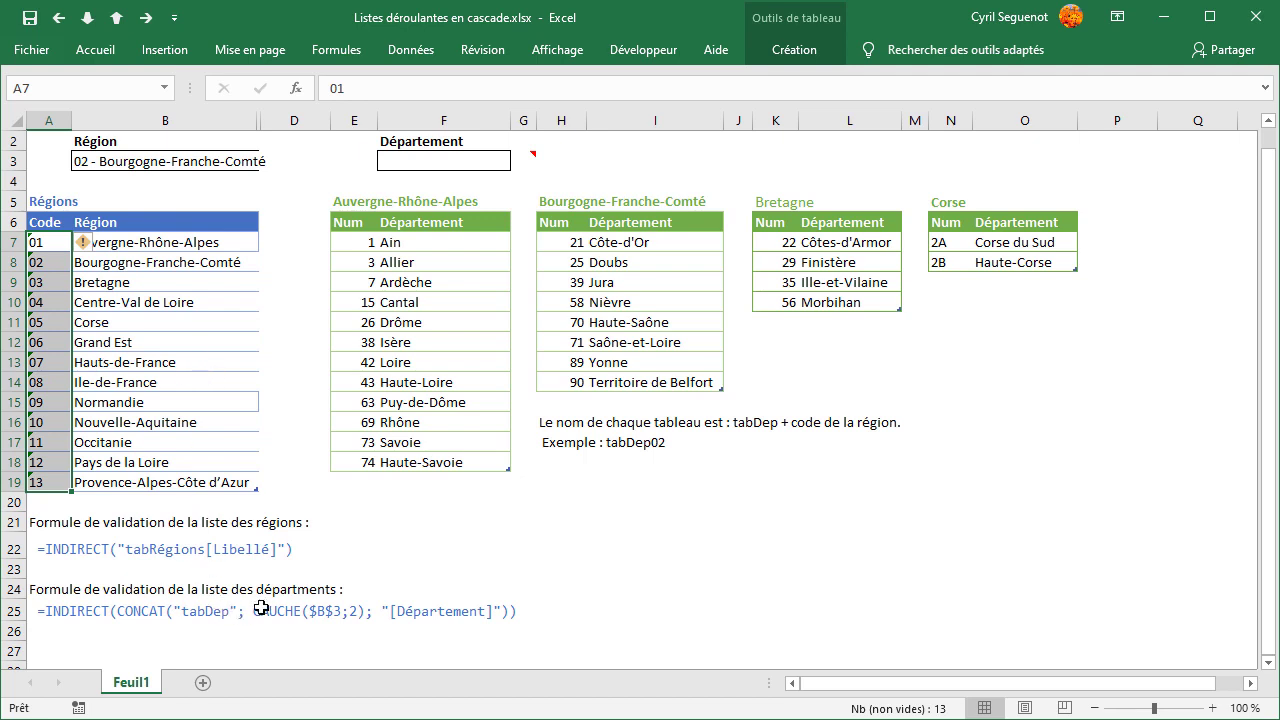
click(251, 159)
click(268, 161)
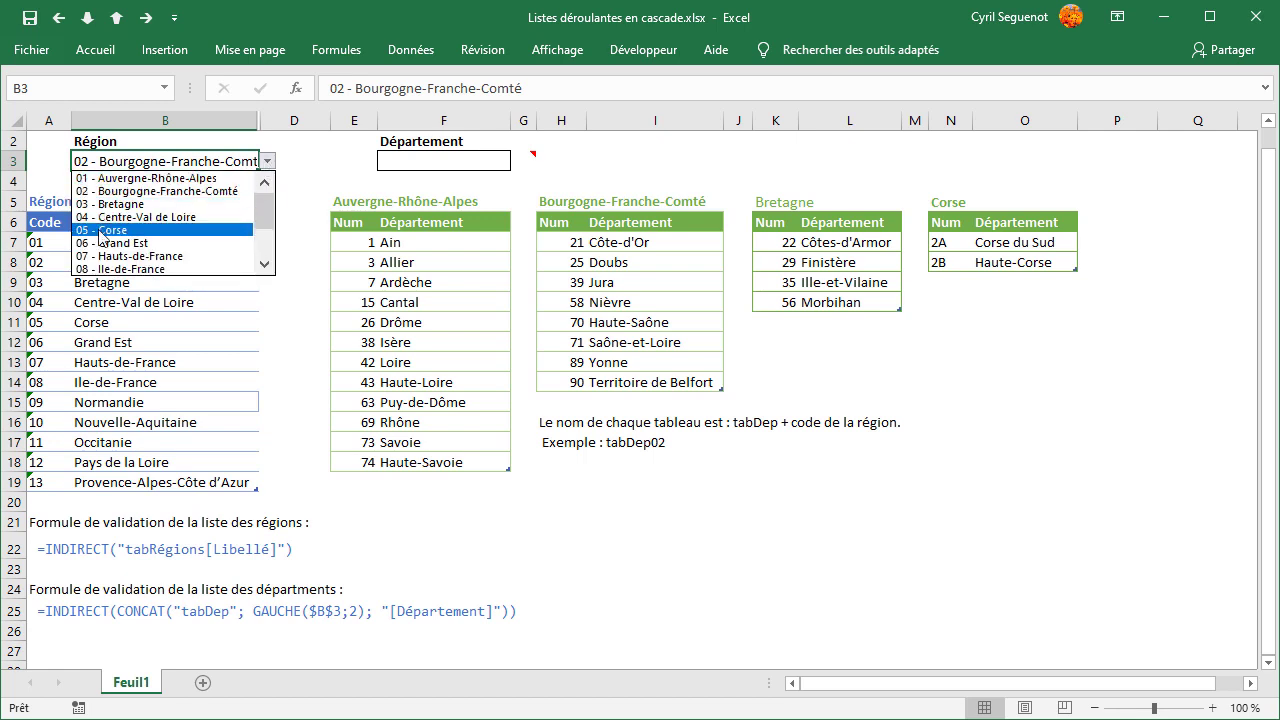
click(290, 160)
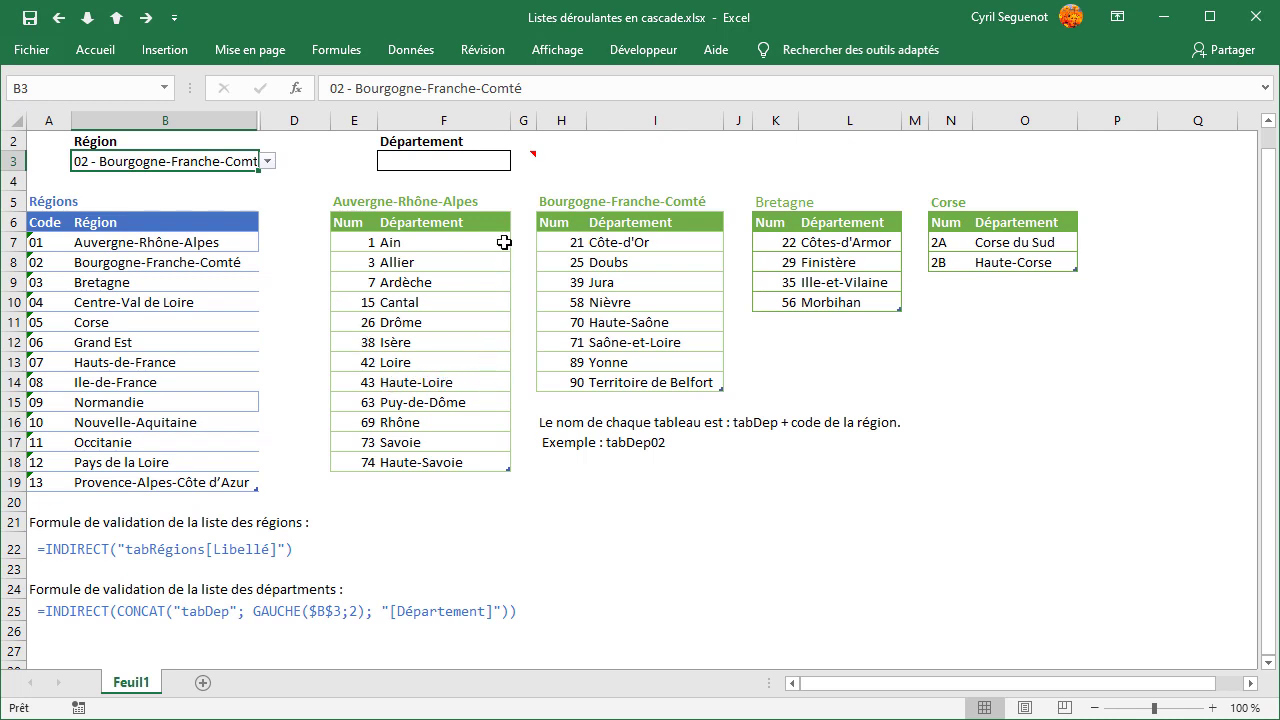
View the Département dropdown list in F3, close it without choosing a value, and reselect the Région cell B3.
click(481, 158)
click(519, 161)
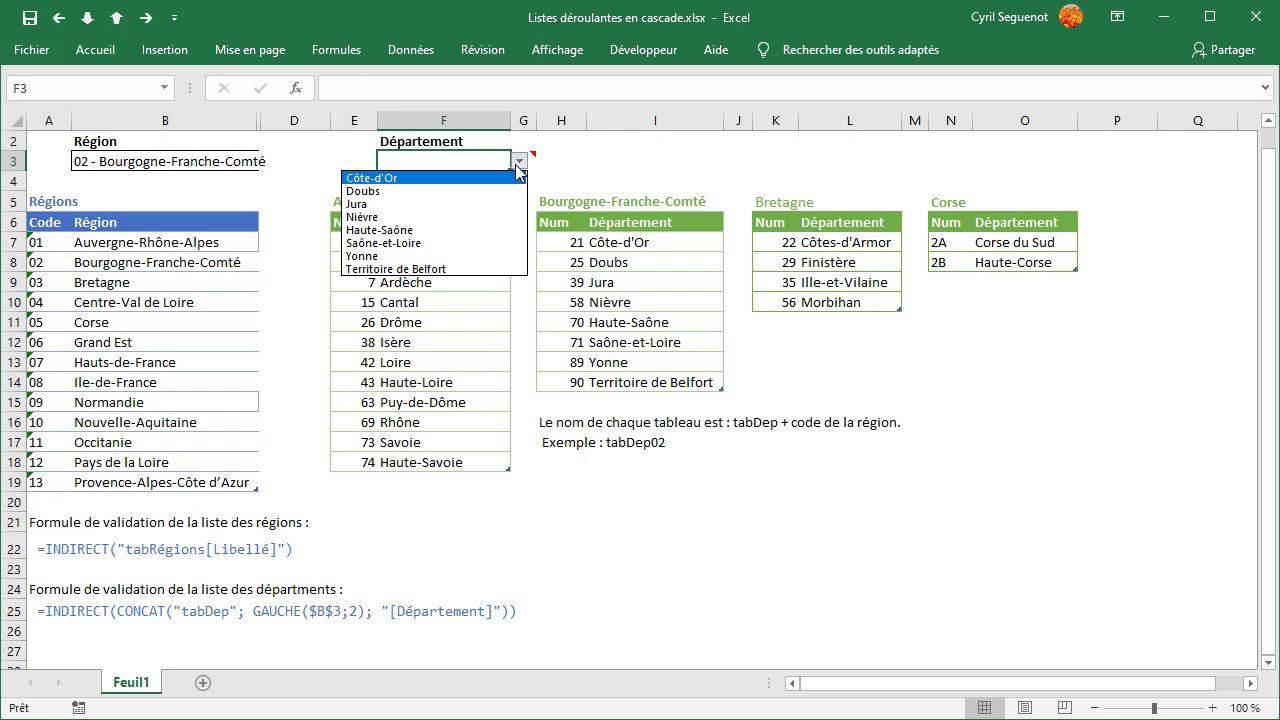
click(519, 163)
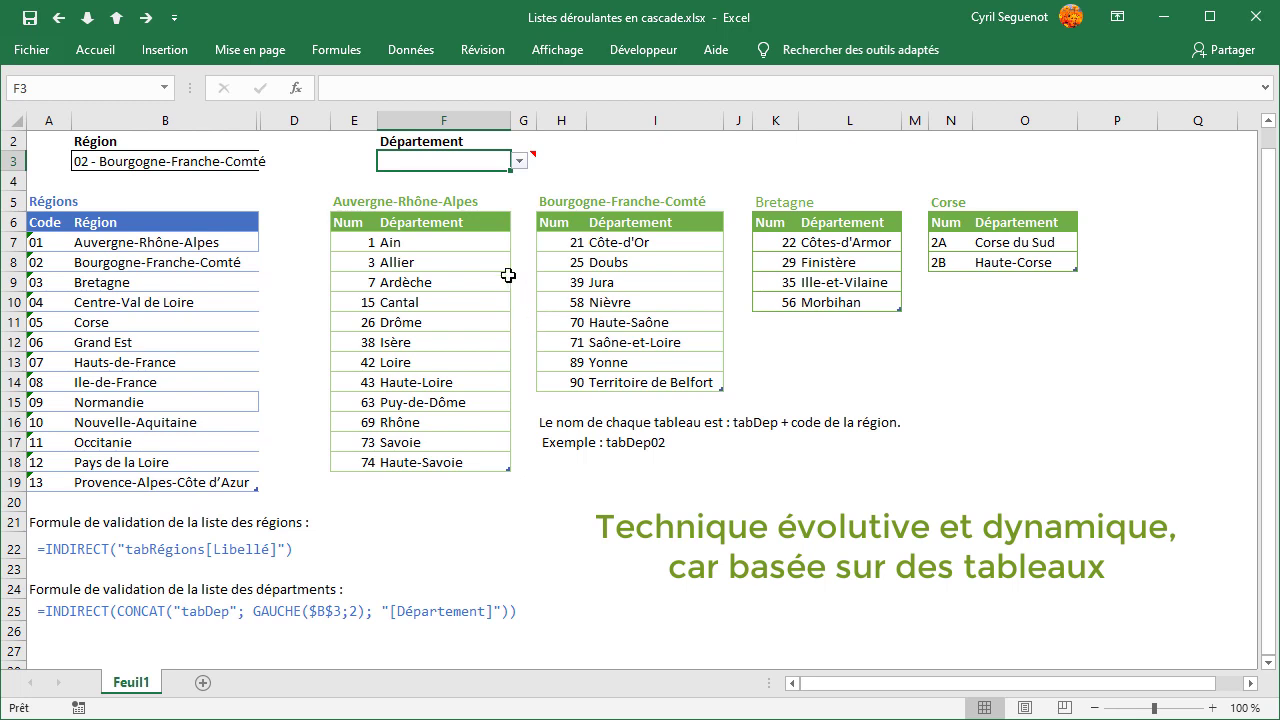
click(255, 161)
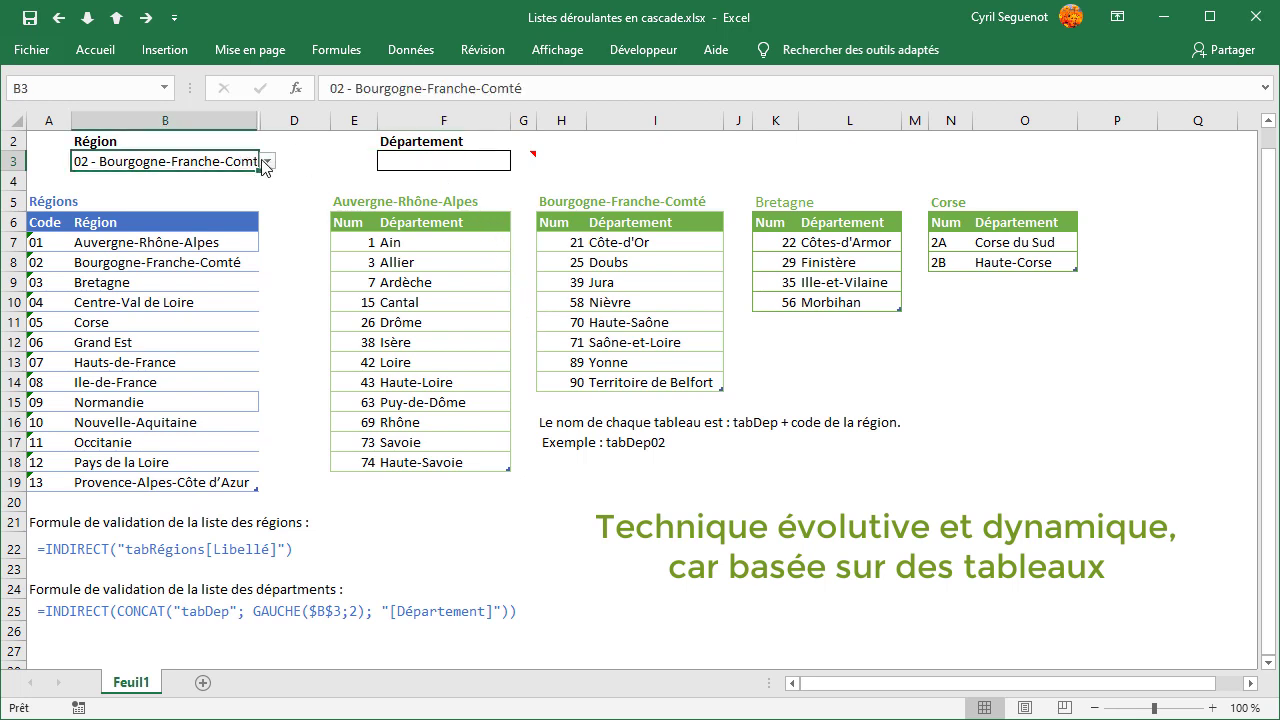